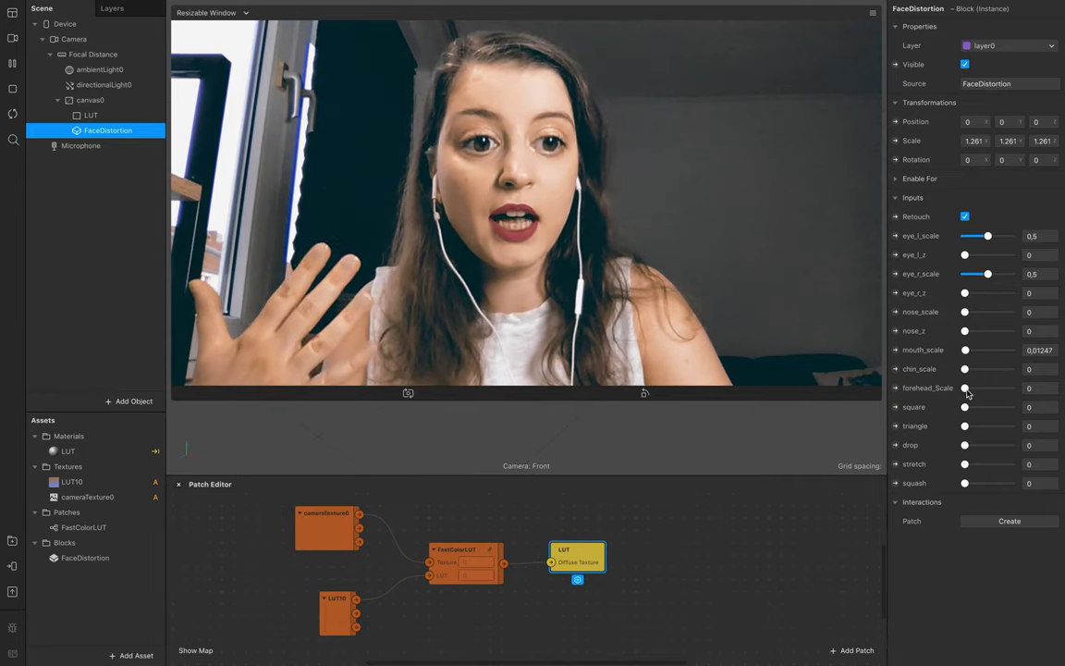
Raise mouth_scale to enlarge the mouth, then drag it back to nearly nothing.
drag(965, 352, 988, 352)
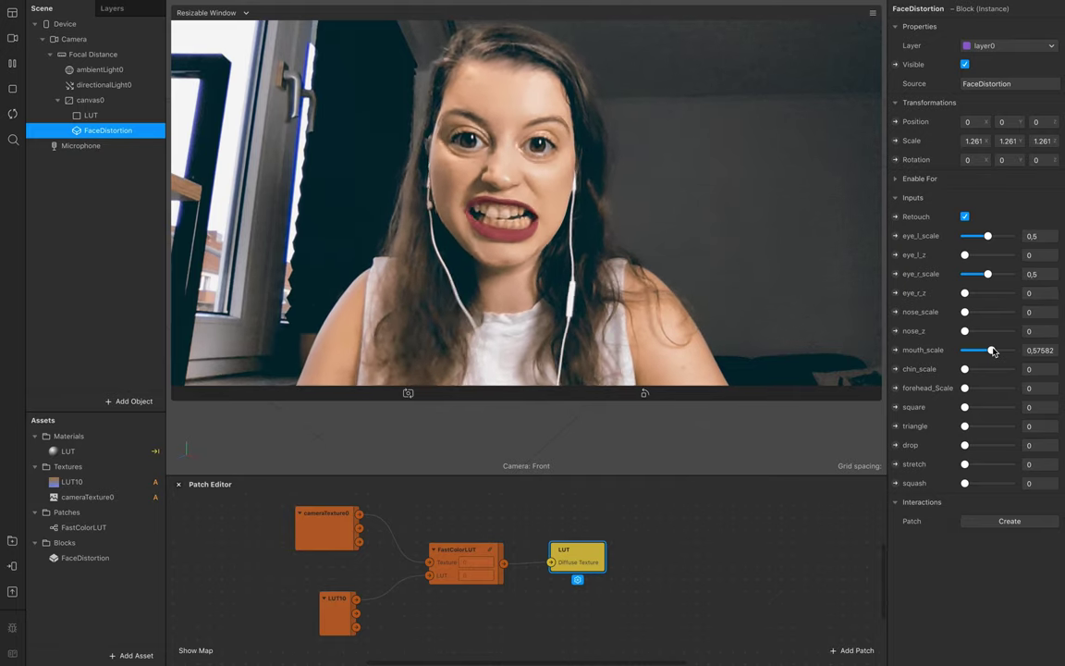
drag(993, 352, 965, 352)
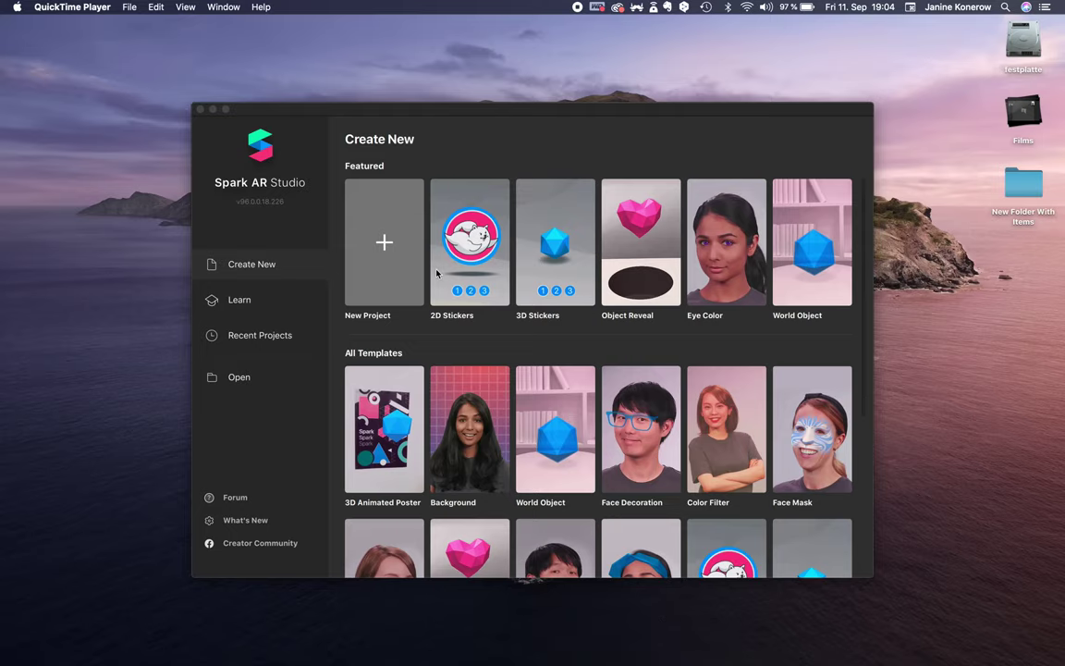
Start a blank project previewing the live FaceTime HD Camera, with an enlarged preview.
click(416, 270)
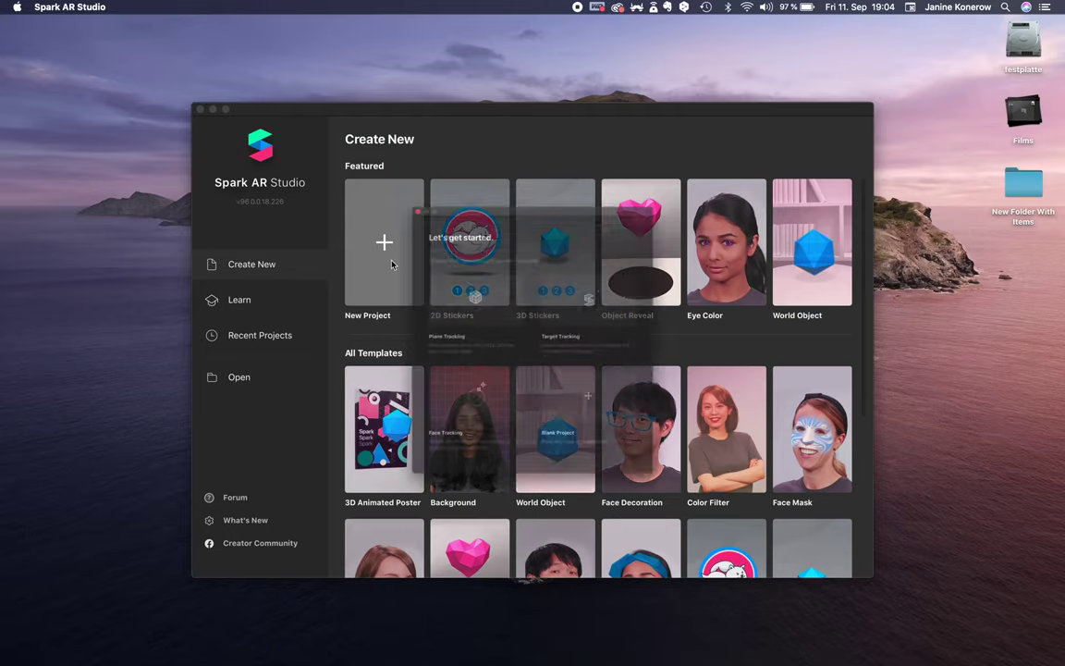
click(608, 428)
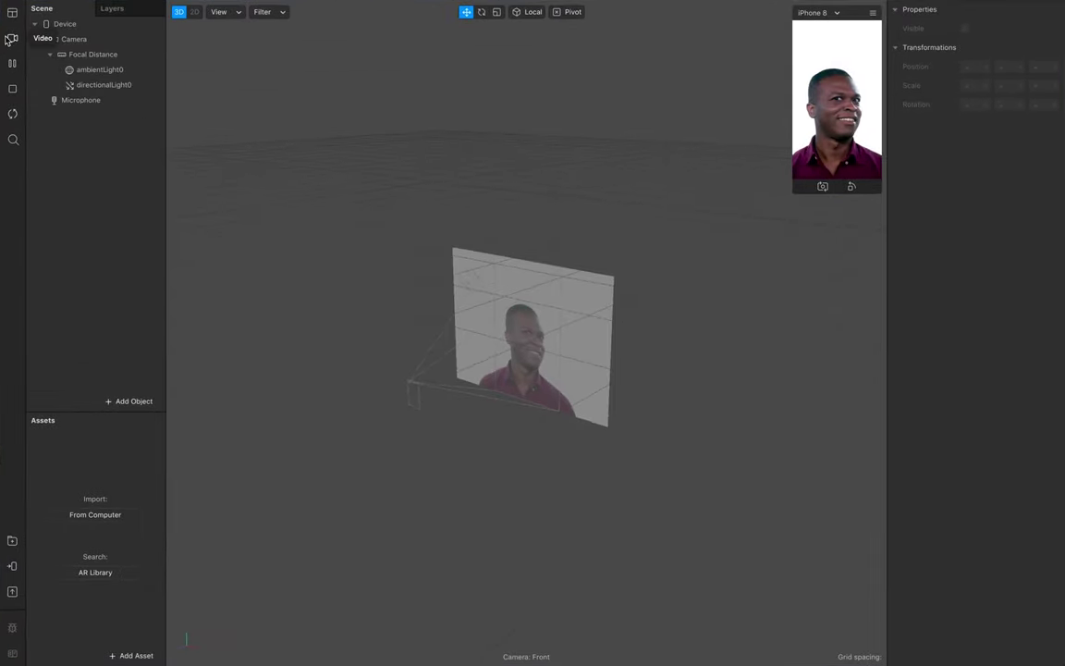
click(17, 40)
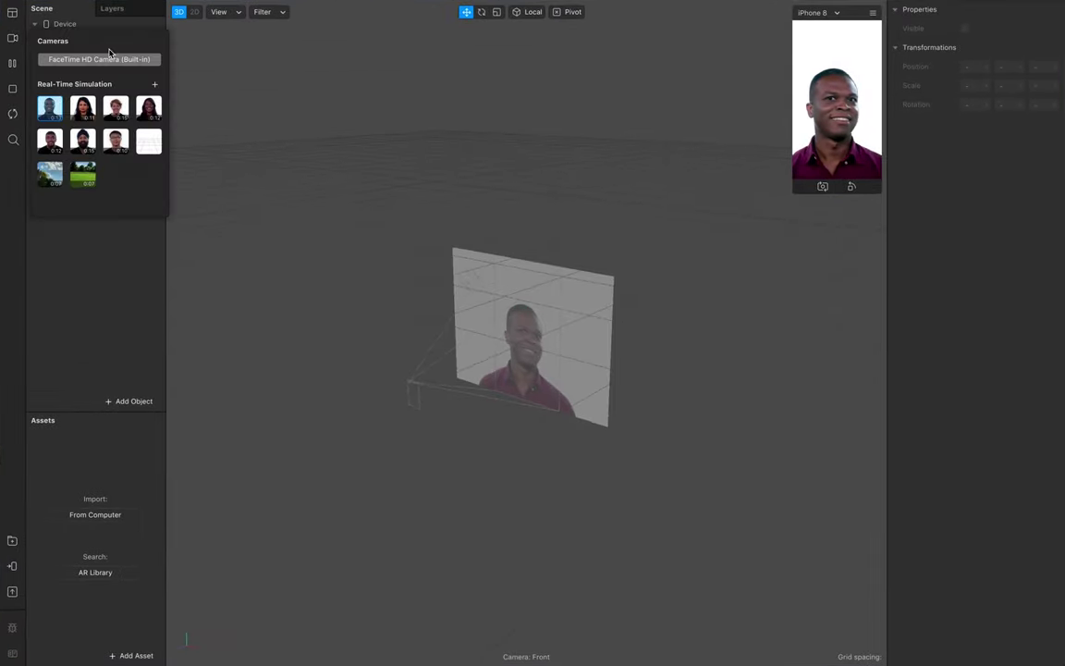
click(114, 59)
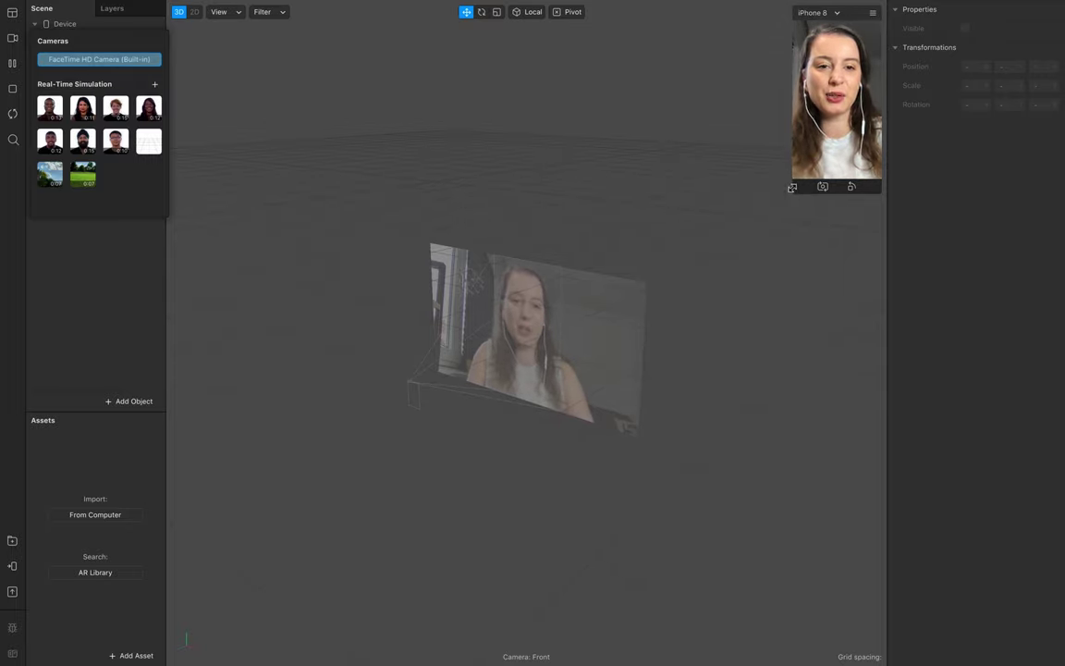
drag(793, 159, 714, 279)
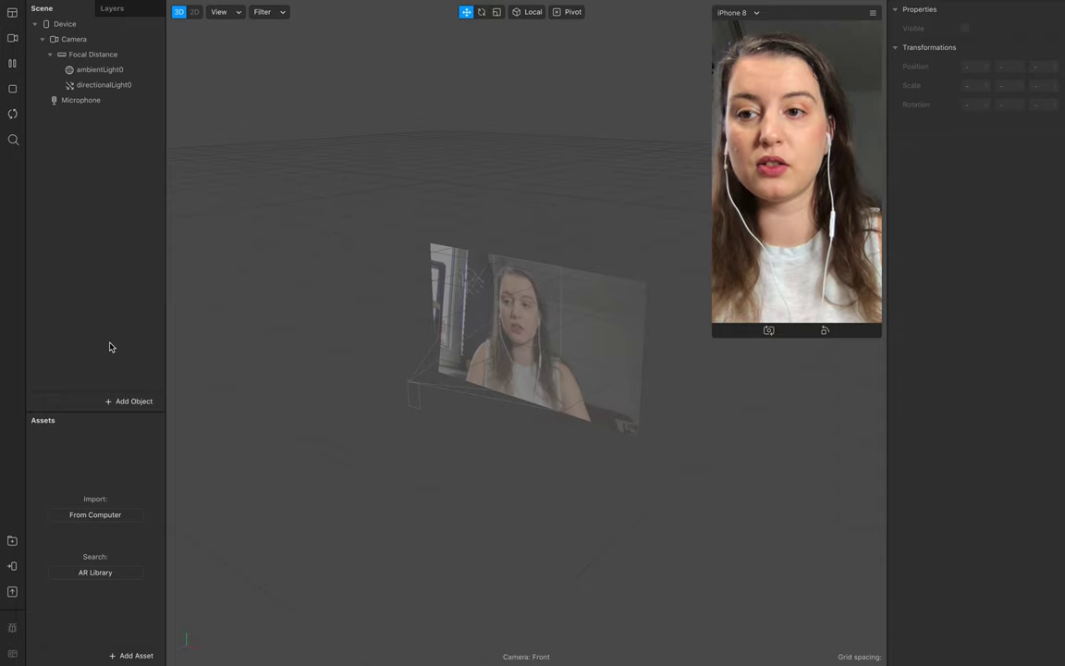
Add a rectangle to the scene and rename it LUT.
click(139, 403)
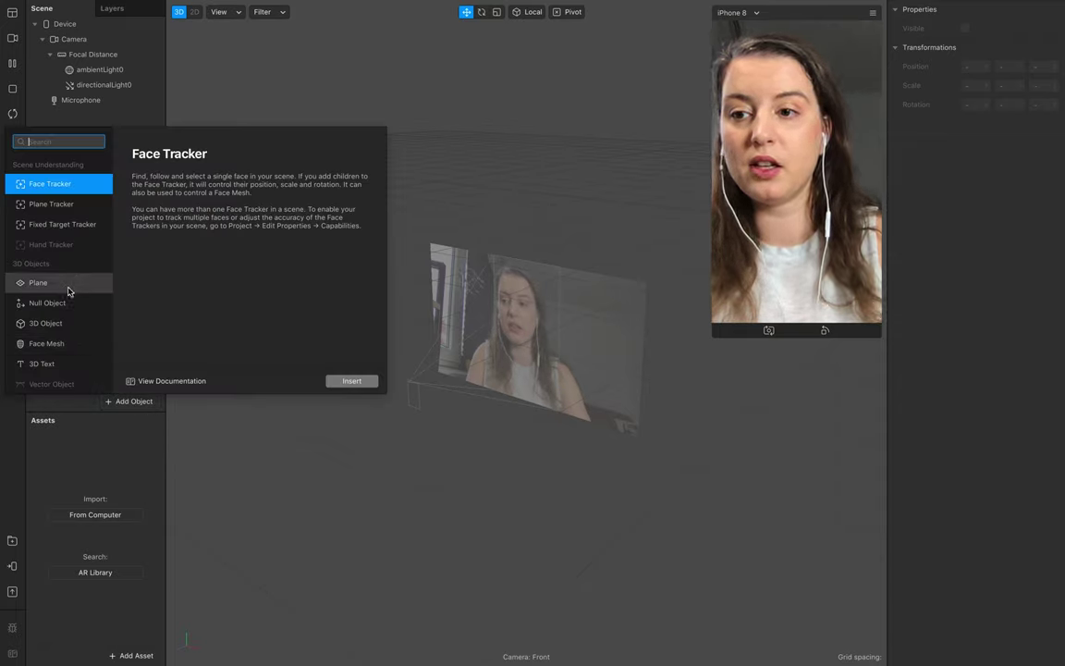
scroll(69, 291, down, 2)
click(46, 350)
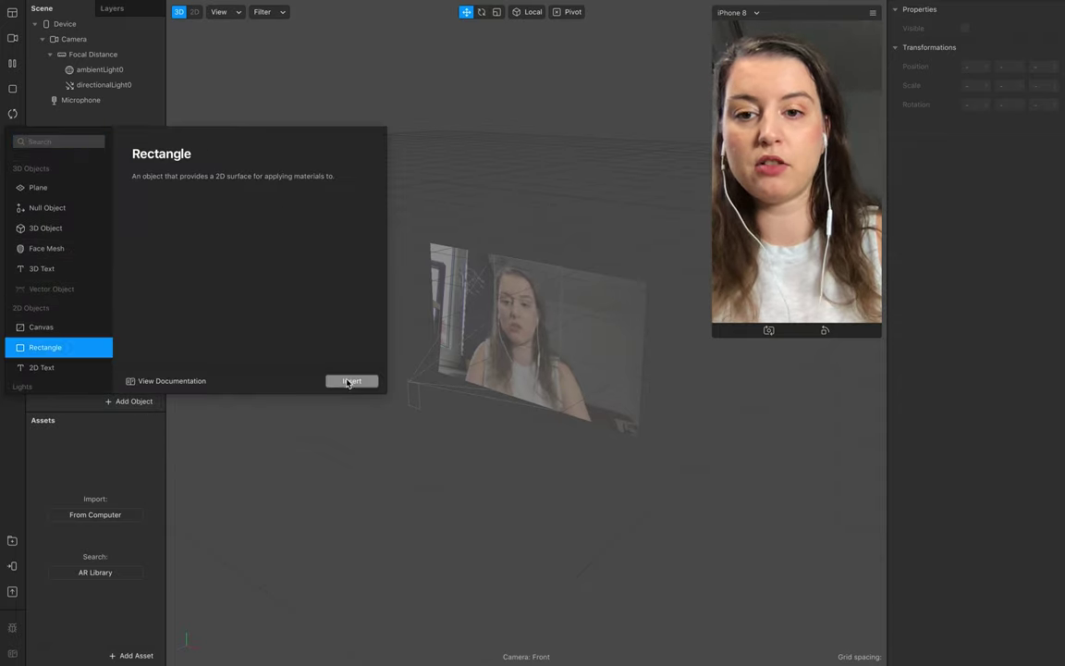
click(351, 380)
double_click(97, 114)
text(L)
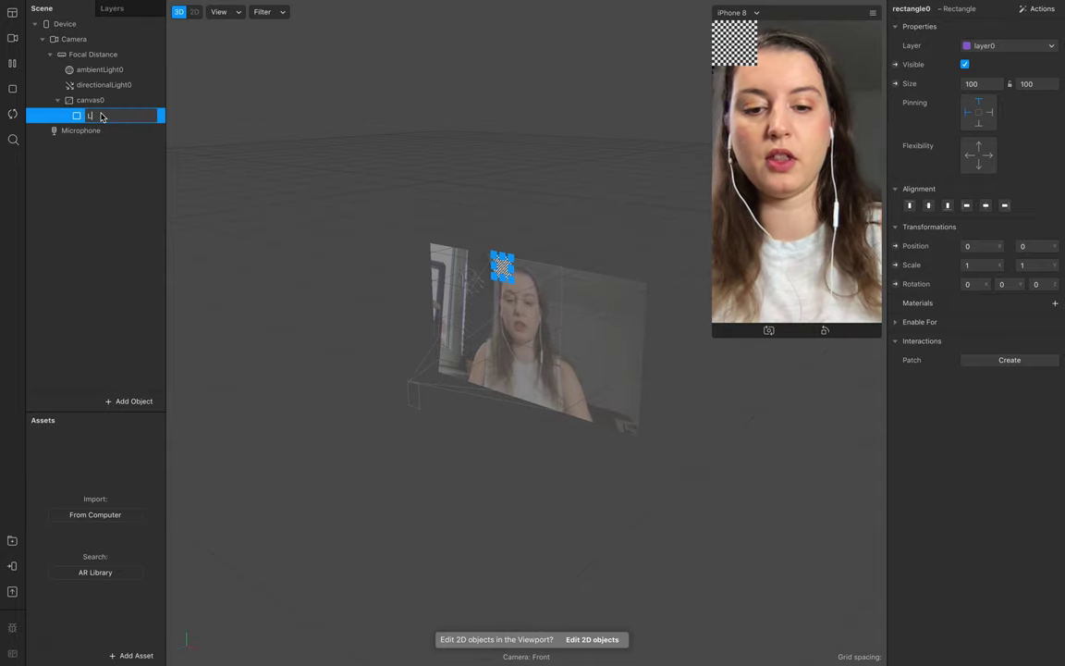
text(iT)
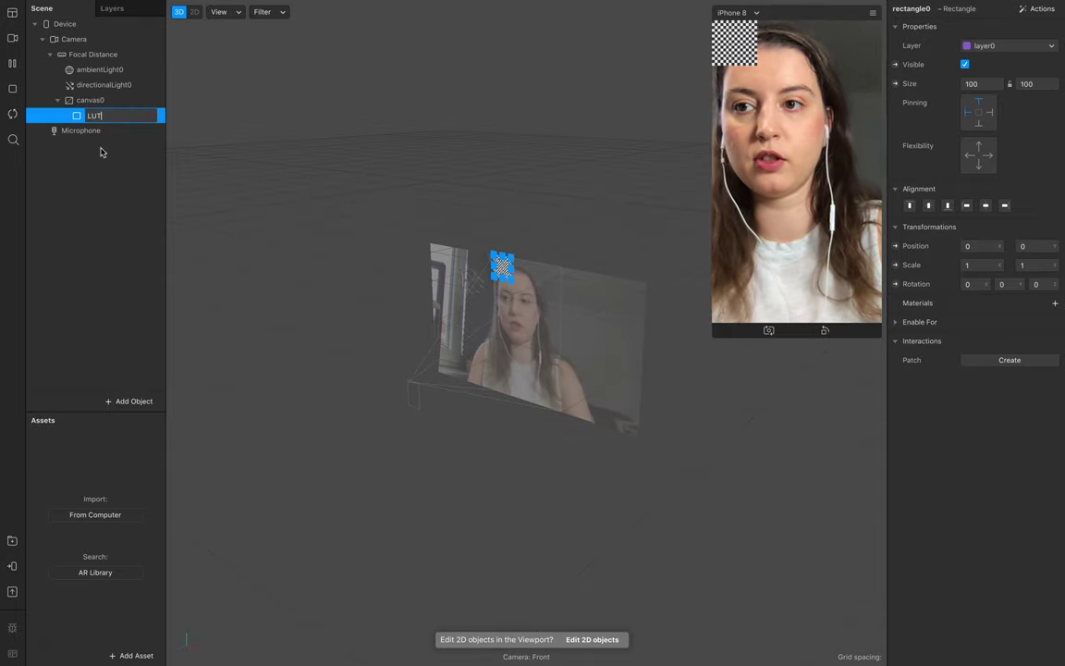
click(169, 95)
Set the LUT rectangle's size to Fill Width and Fill Height.
click(155, 114)
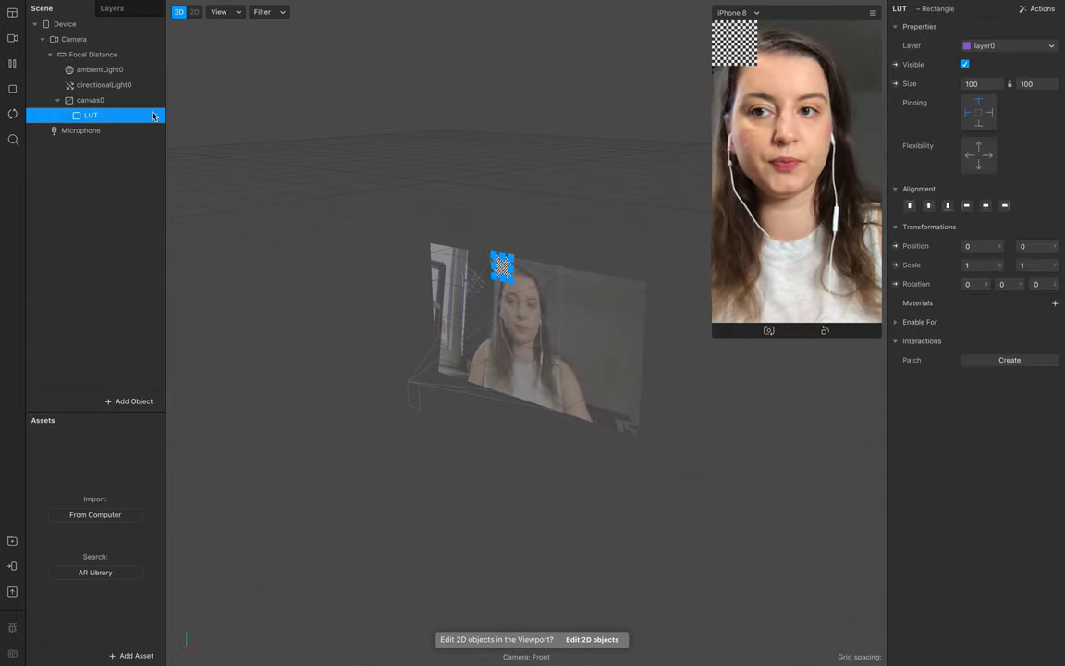
click(982, 83)
click(980, 102)
click(1027, 83)
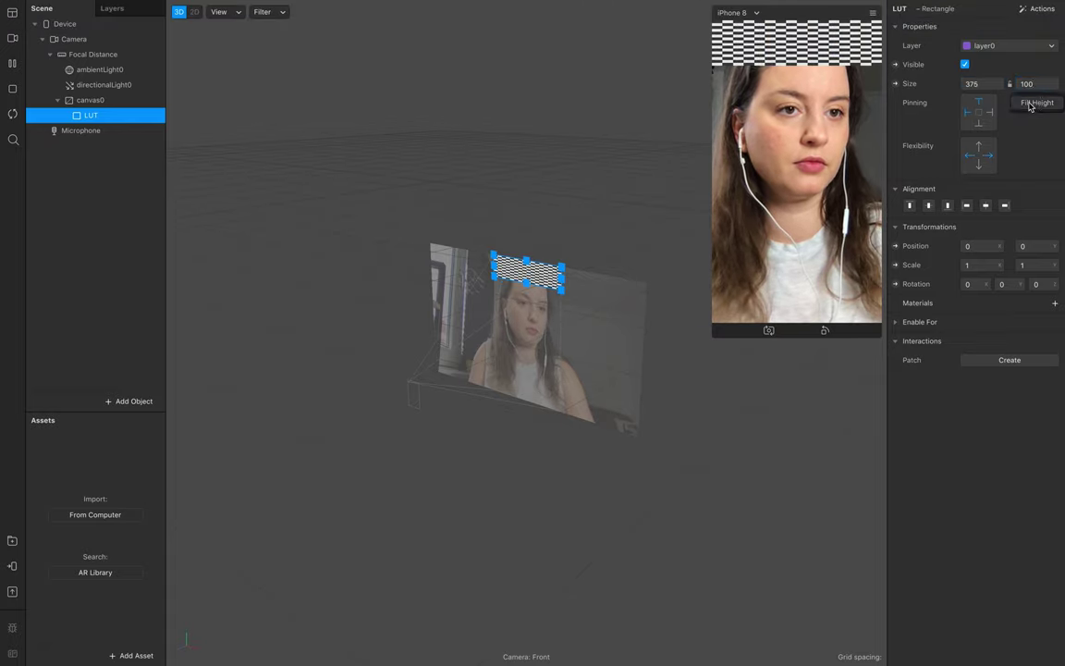
Give the LUT rectangle a new material and rename it LUT.
click(1056, 303)
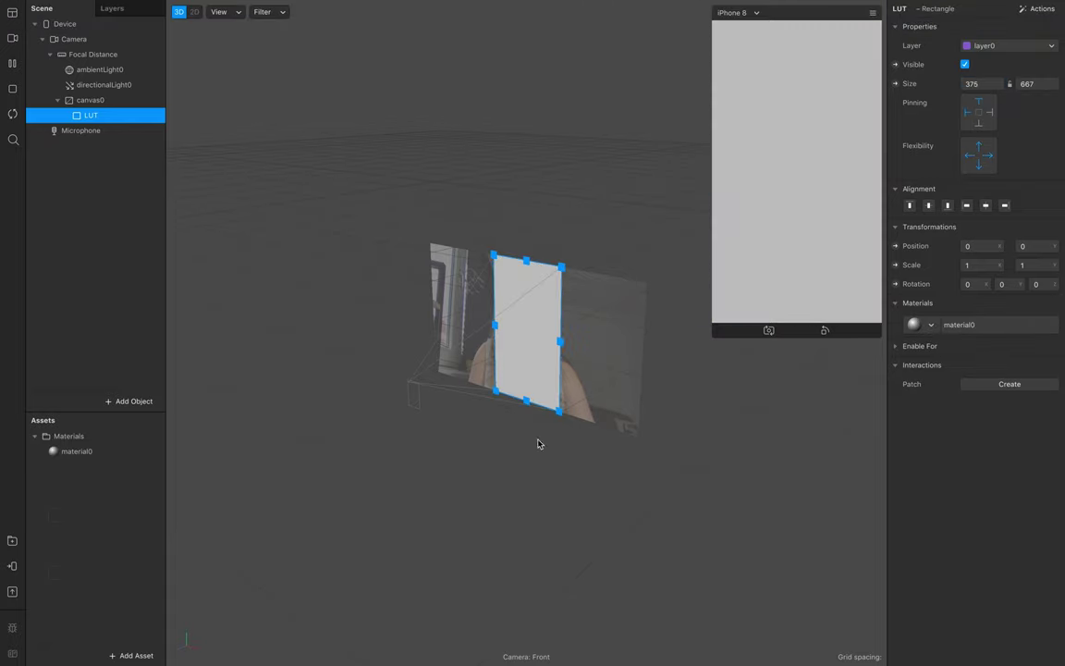
double_click(91, 452)
text(LUT)
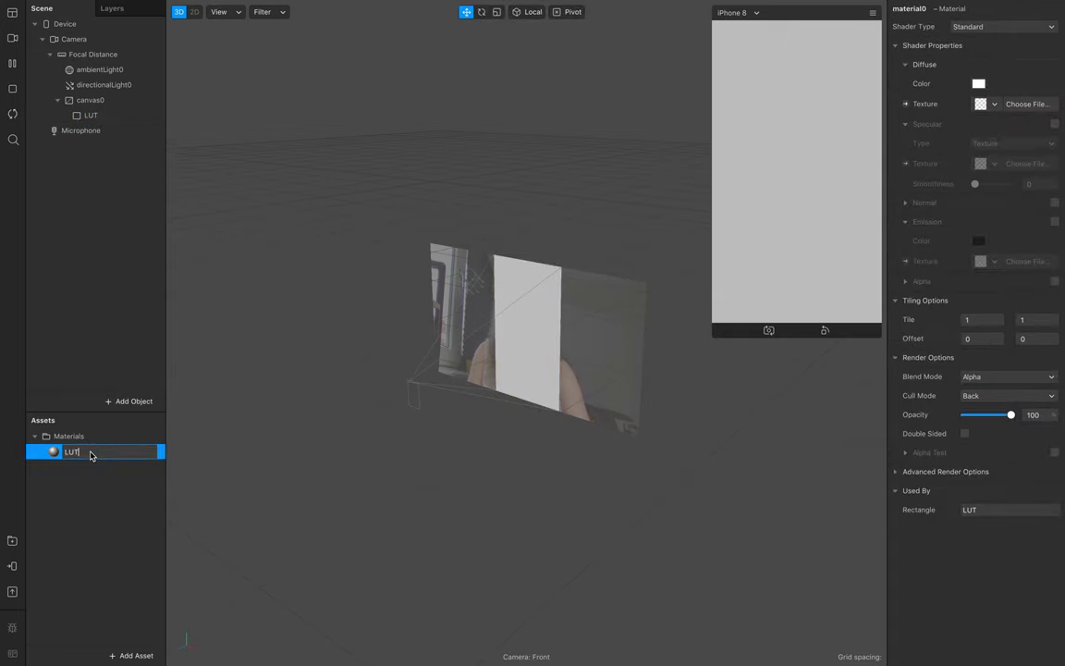
click(86, 549)
Import the LUT10.png texture from the computer.
click(134, 653)
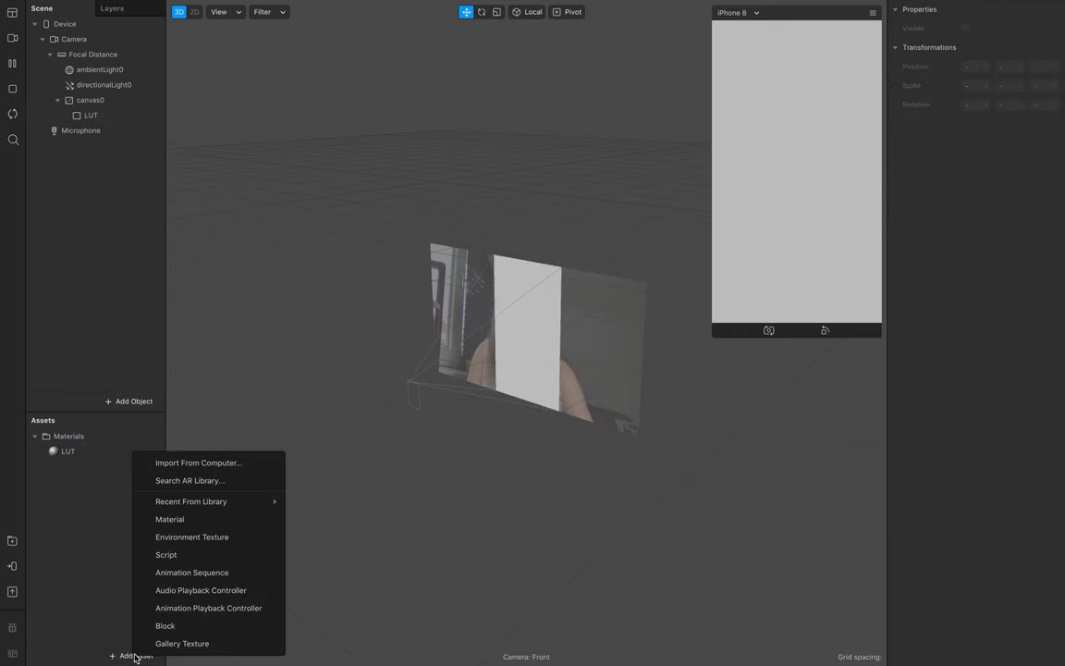
click(205, 465)
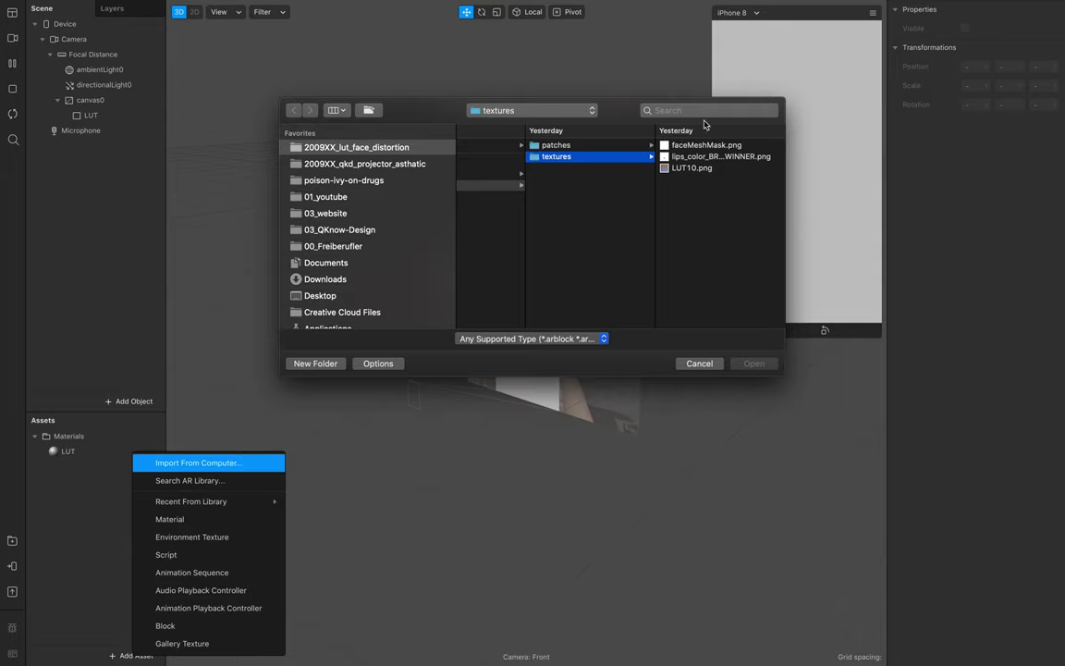
click(689, 167)
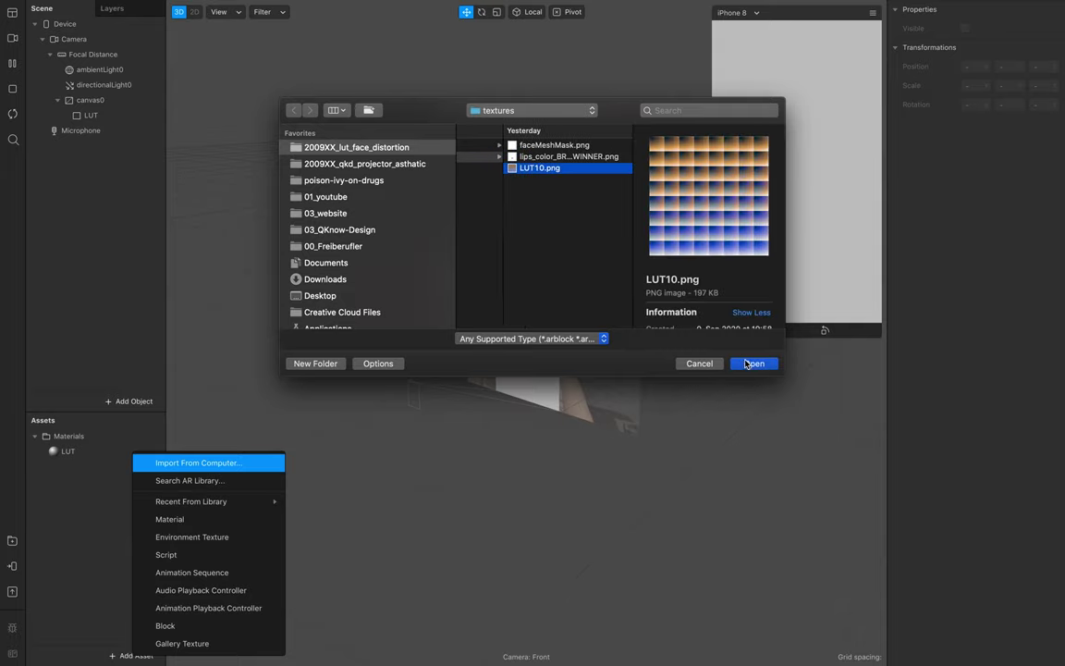
click(748, 363)
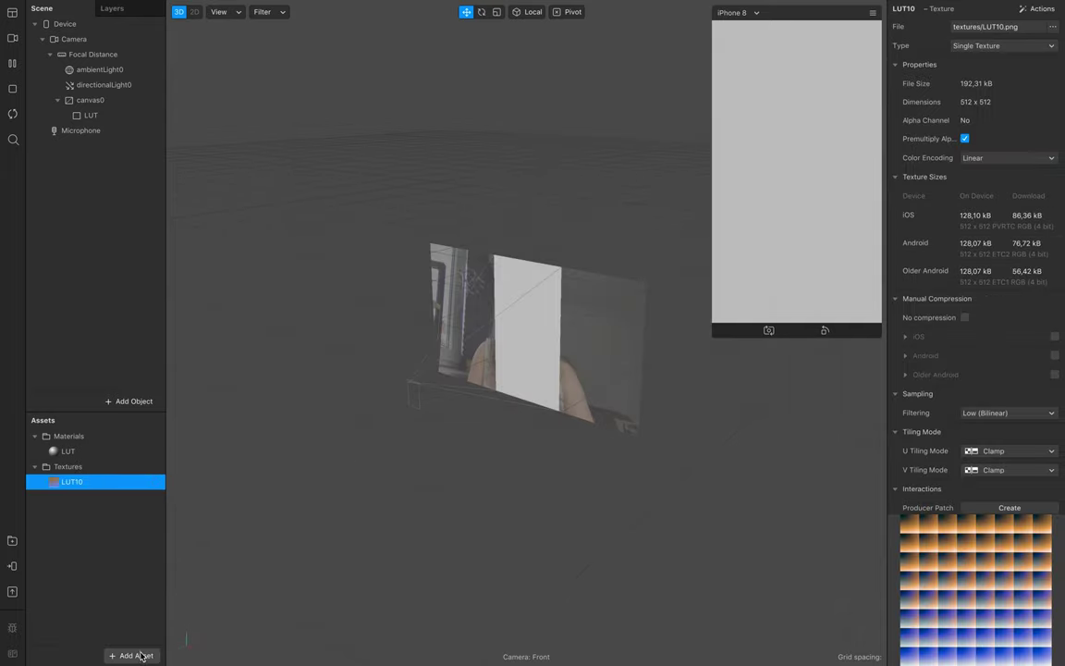
Import the FastColorLUT.arp patch from the patches folder.
click(138, 657)
click(222, 465)
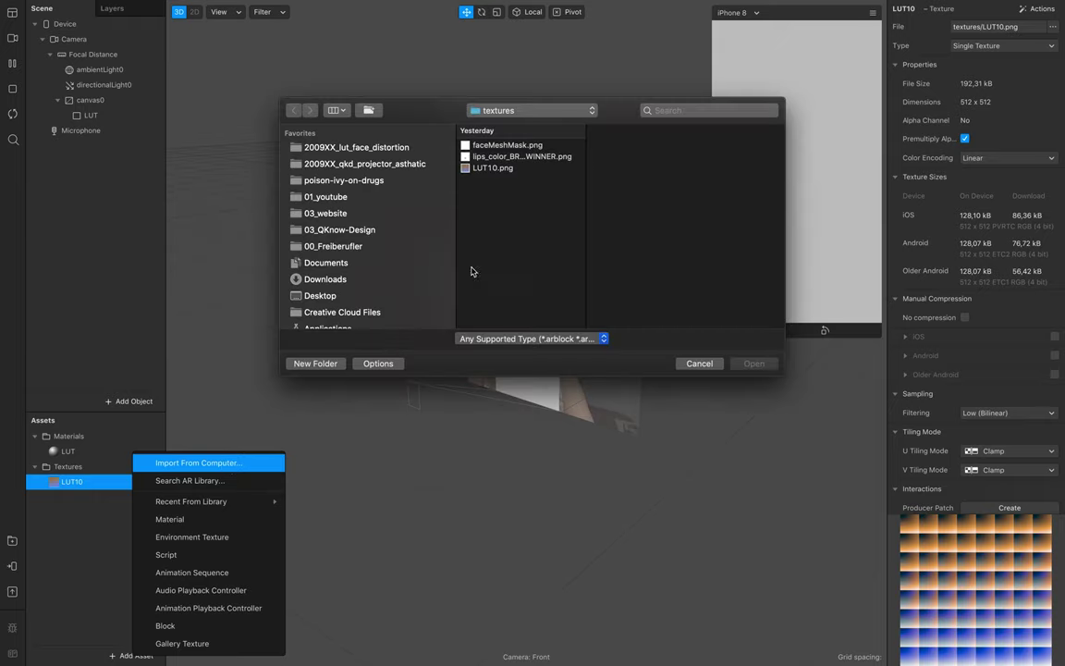
click(544, 108)
click(543, 121)
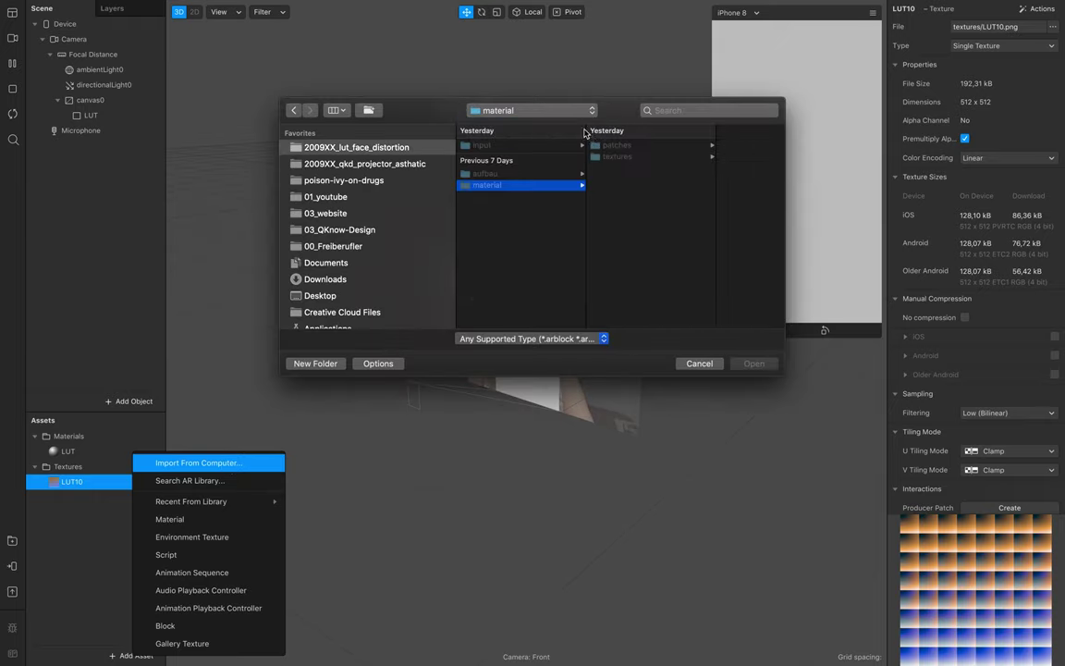
click(646, 146)
click(676, 148)
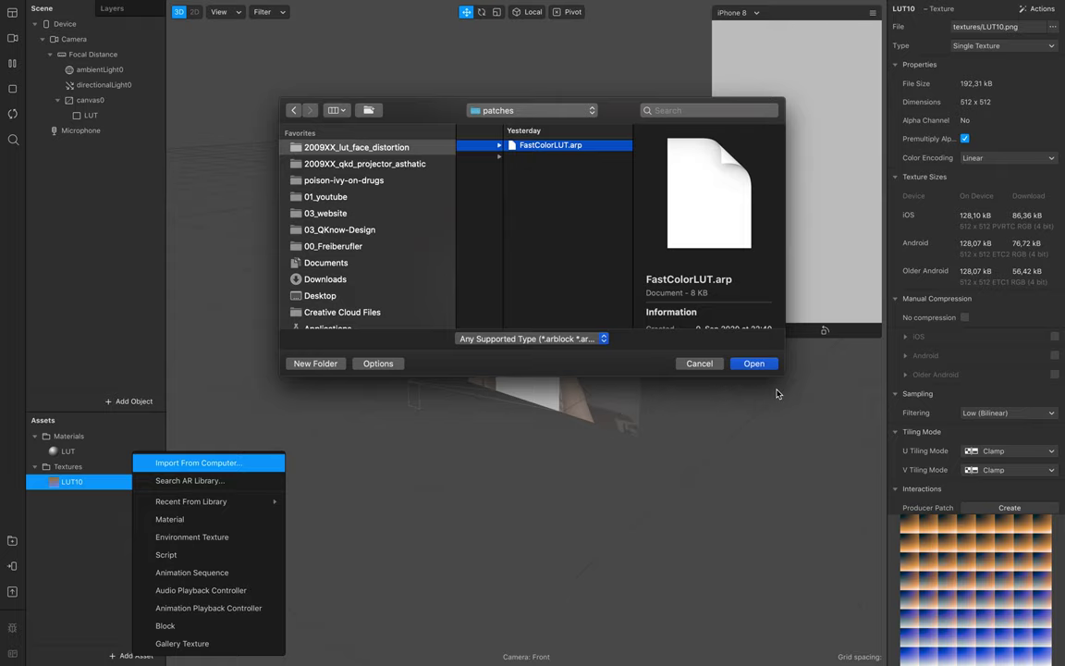
click(756, 364)
mouse_move(168, 5)
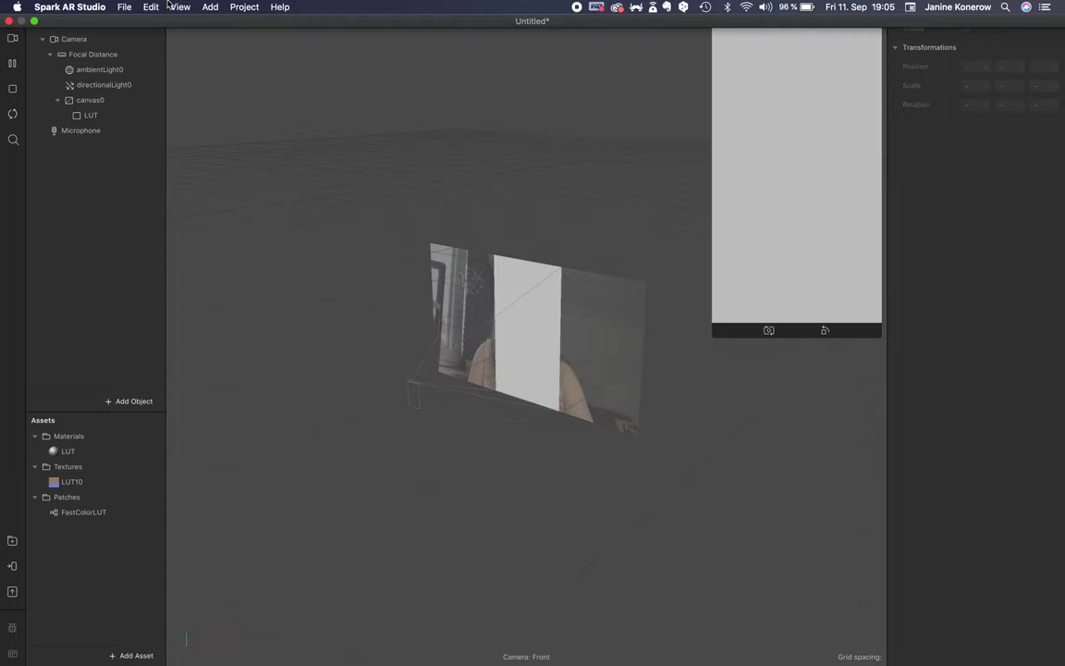
Show the Patch Editor and add FastColorLUT and LUT10 nodes to the graph.
click(181, 8)
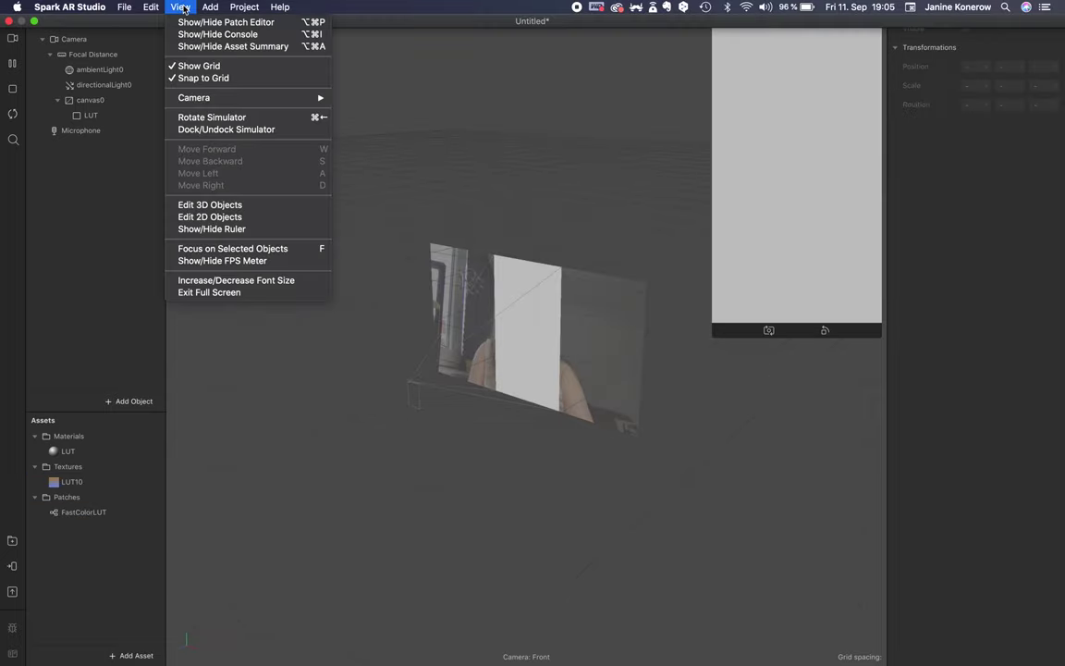
click(239, 22)
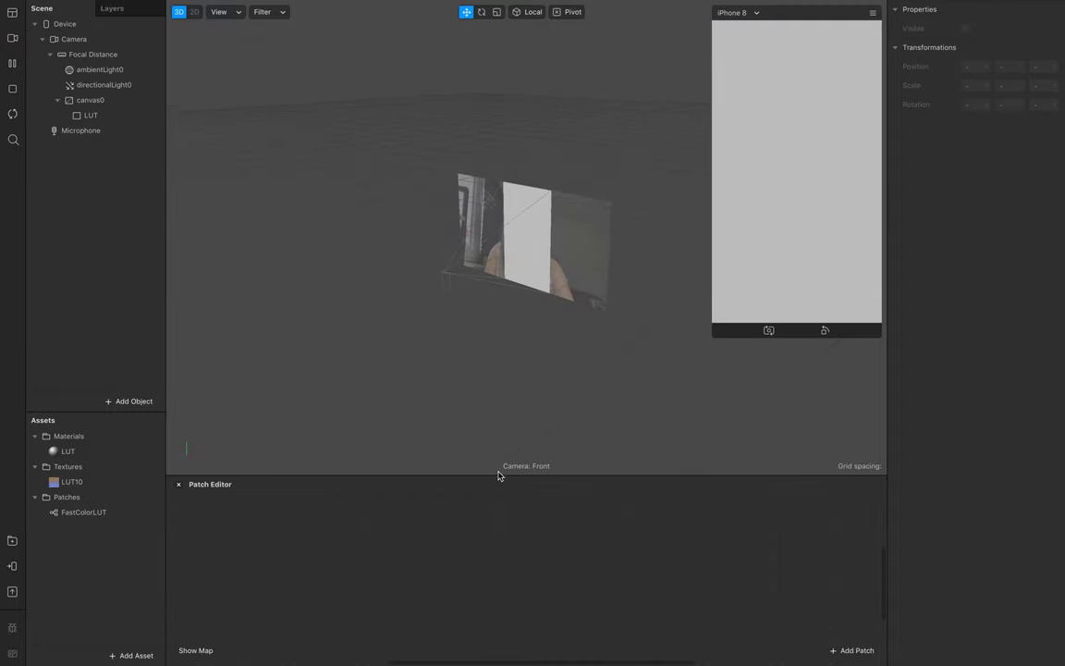
click(78, 520)
mouse_move(78, 519)
mouse_down()
mouse_move(360, 583)
mouse_move(465, 563)
mouse_up()
click(79, 483)
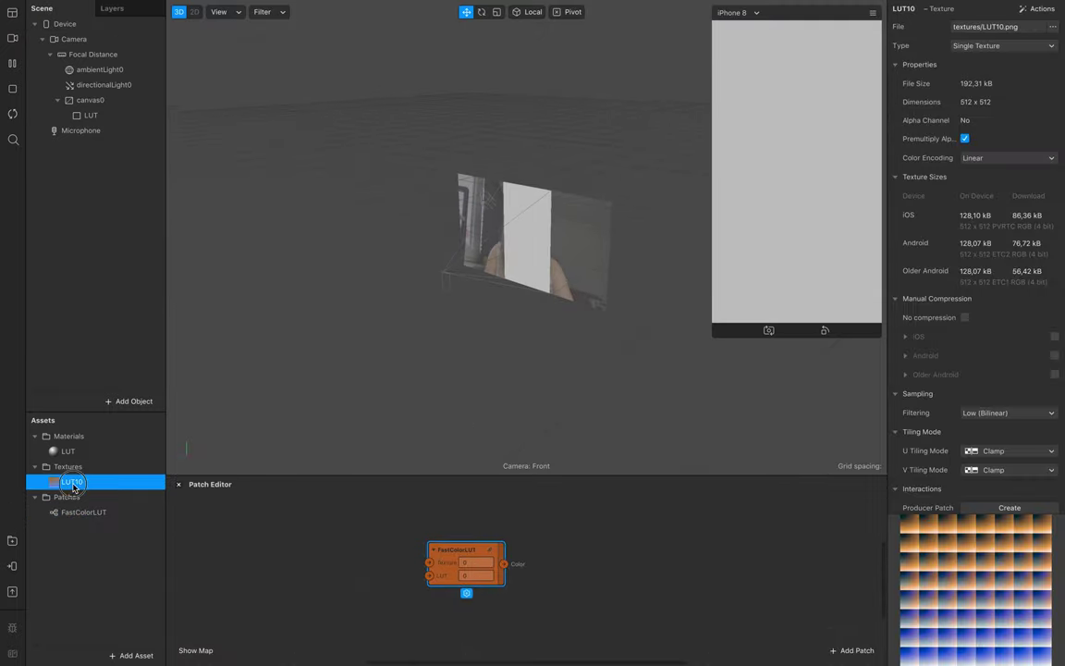
mouse_move(73, 487)
mouse_down()
mouse_move(274, 612)
mouse_move(348, 613)
mouse_up()
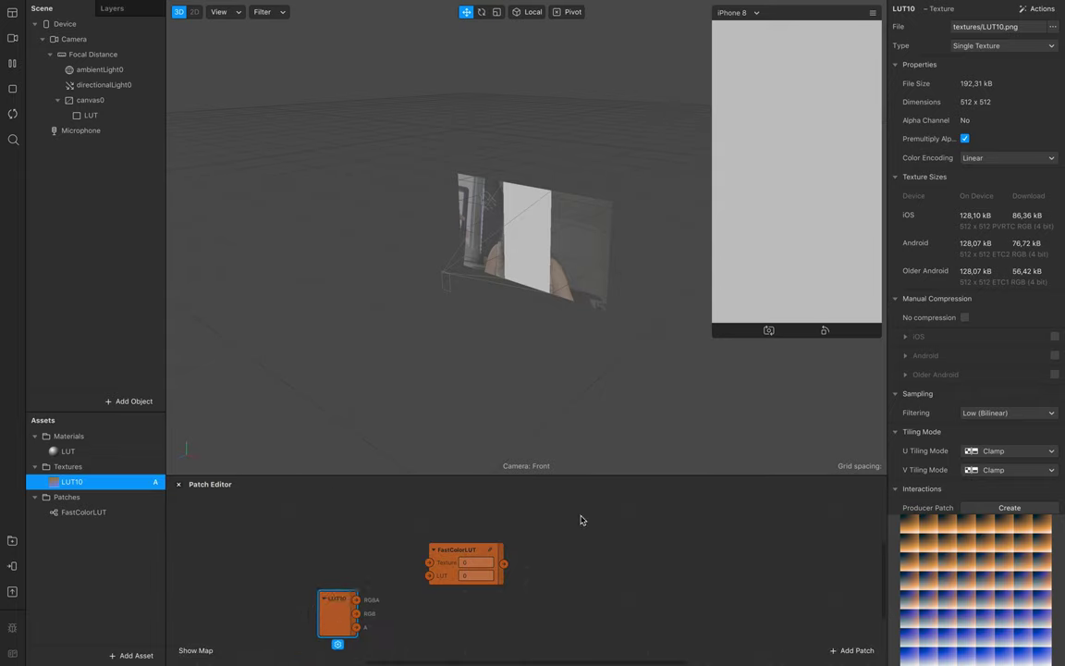
Extract the camera feed as cameraTexture0 and add it as a patch node.
click(91, 40)
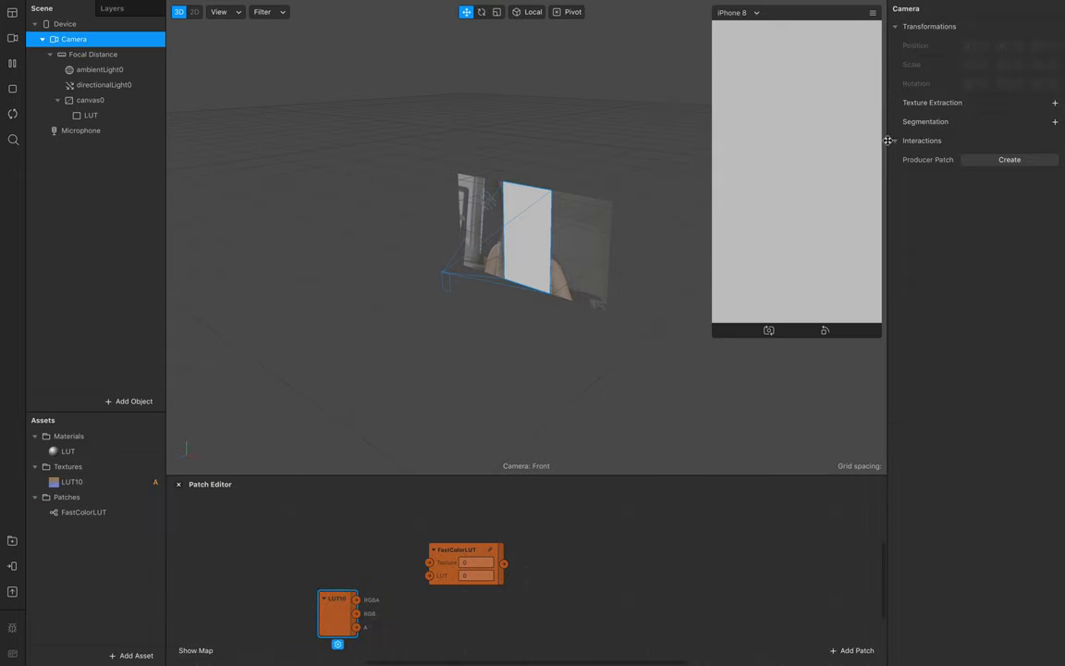
click(1055, 103)
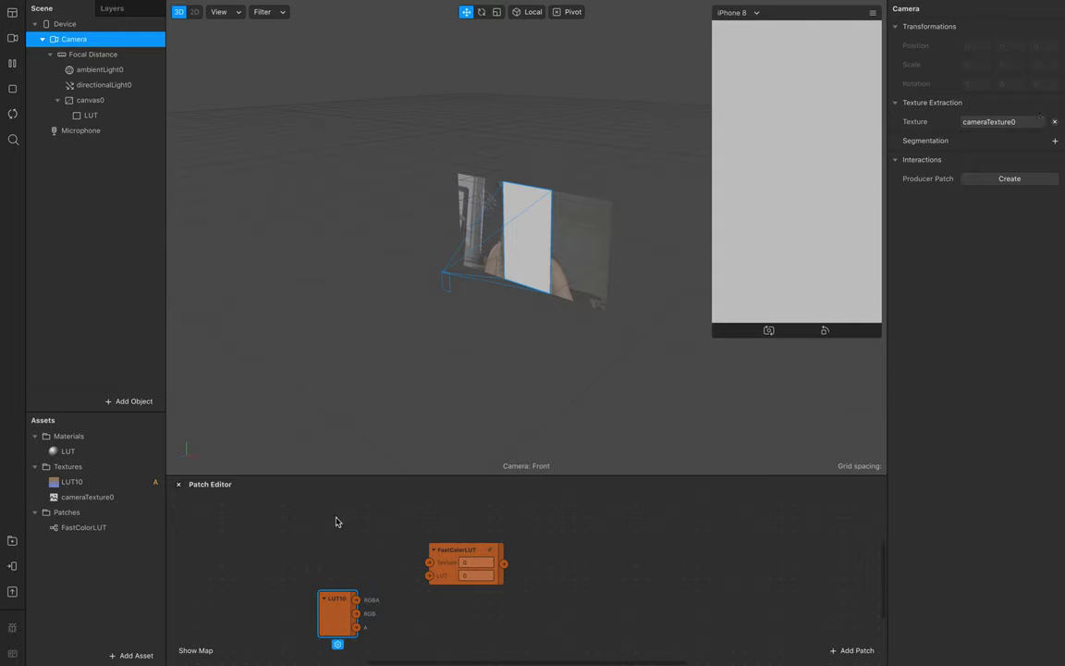
mouse_move(85, 497)
mouse_down()
mouse_move(344, 531)
mouse_move(302, 522)
mouse_up()
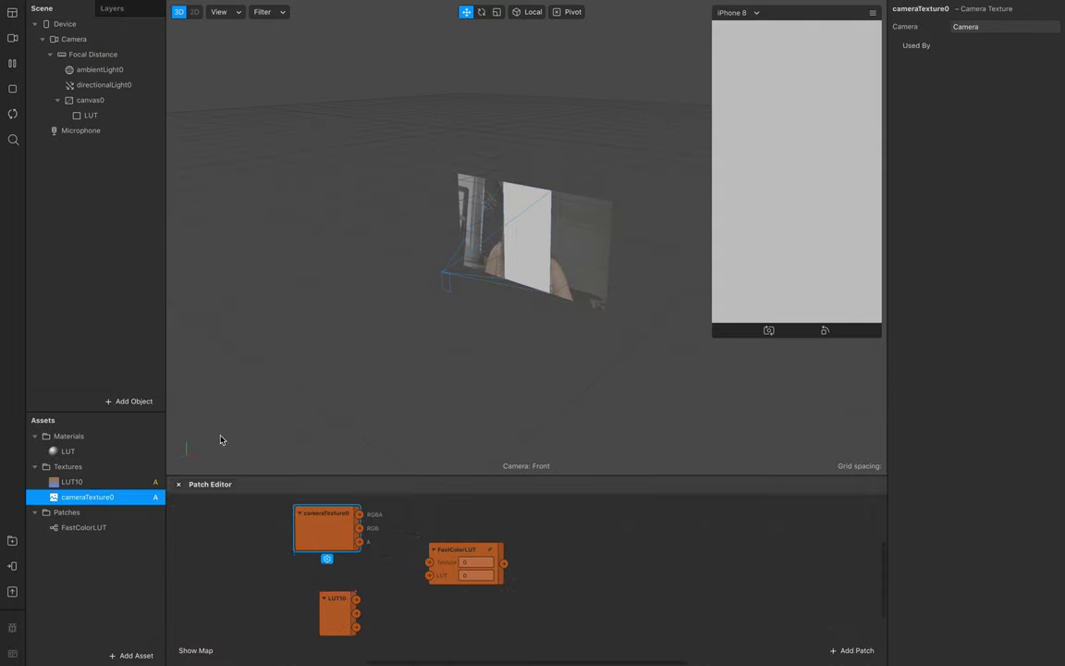
Set the LUT material's Shader Type to Flat.
click(79, 452)
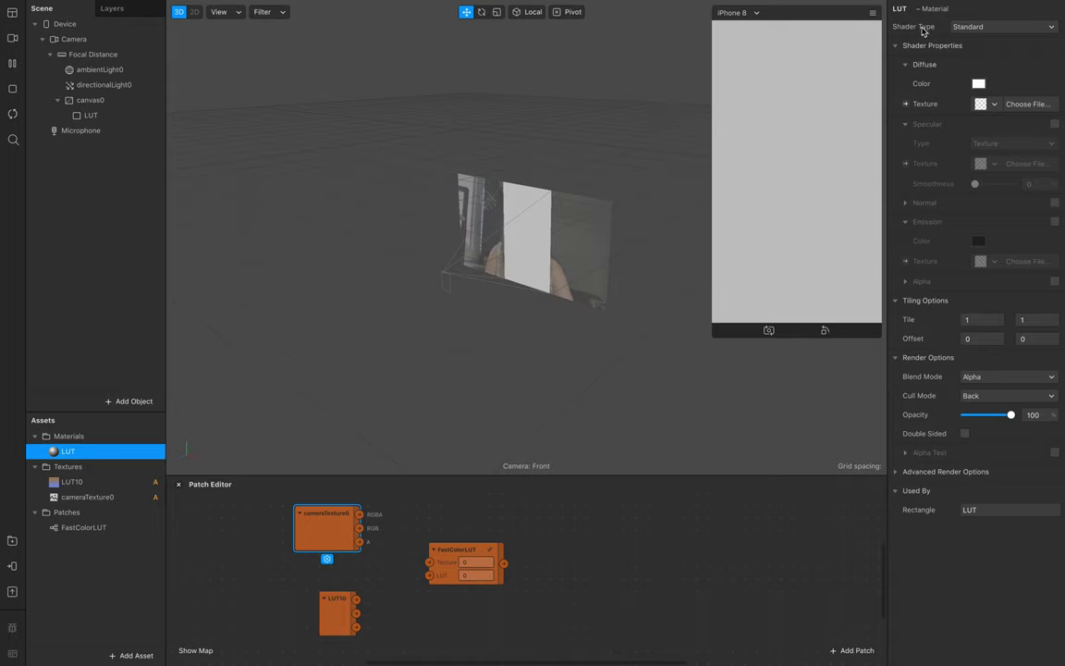
click(987, 27)
click(989, 30)
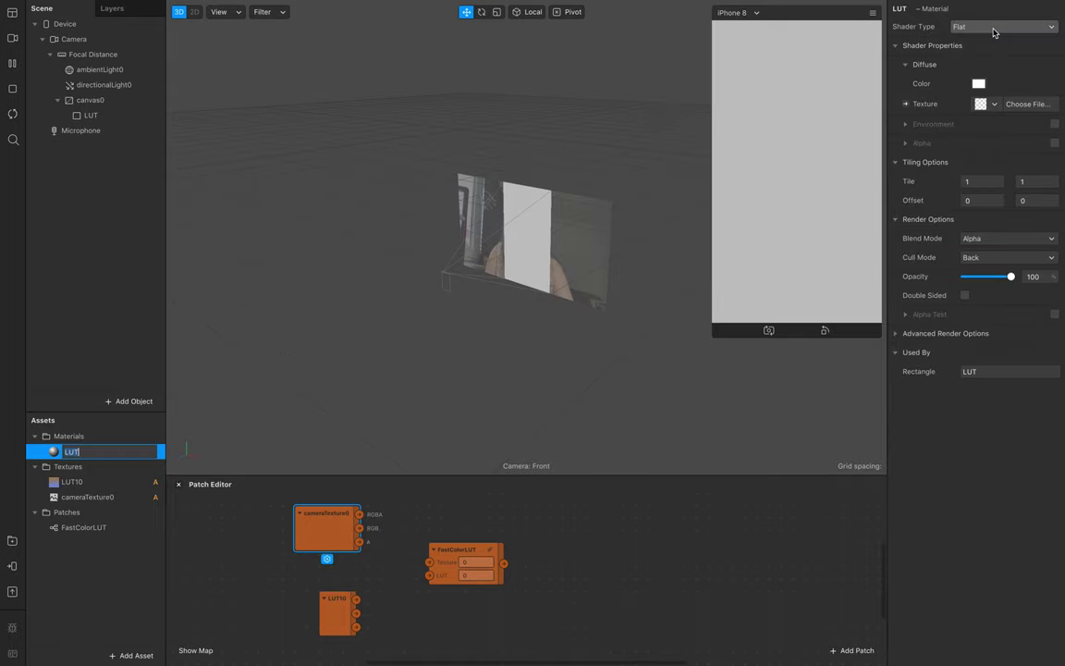
Give the LUT10 texture no compression and Filtering set to None.
click(84, 481)
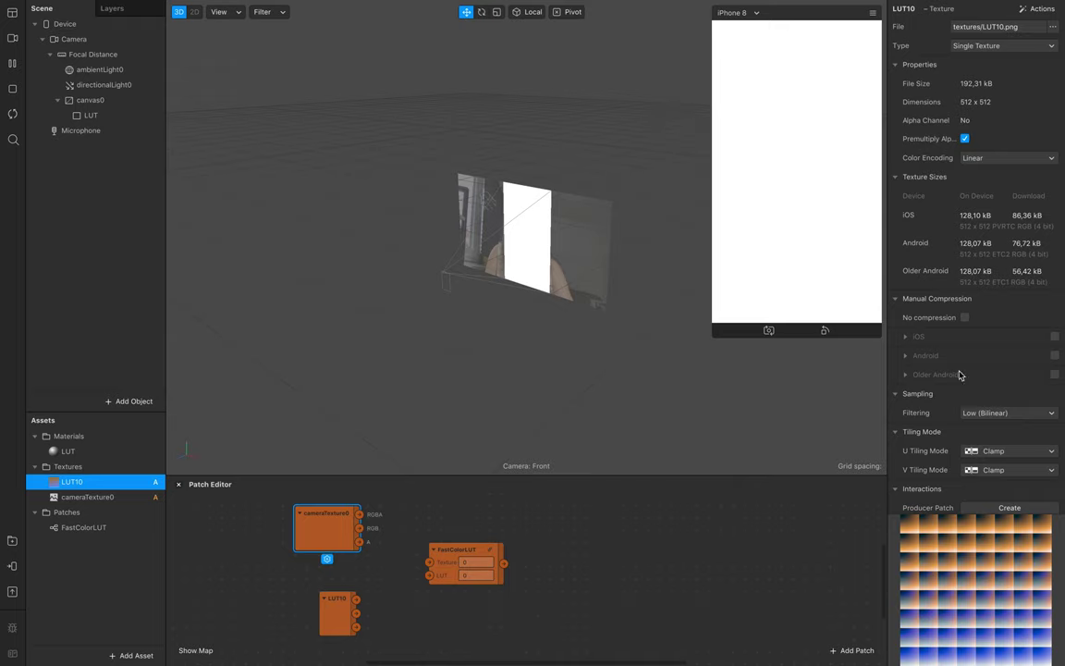
click(963, 318)
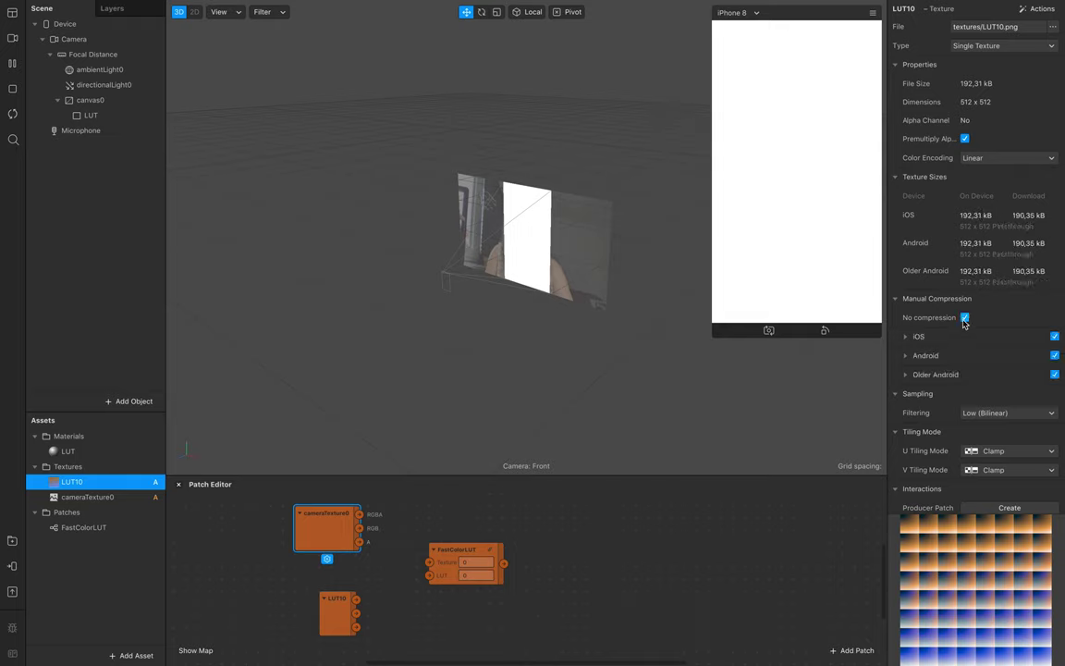
click(1005, 413)
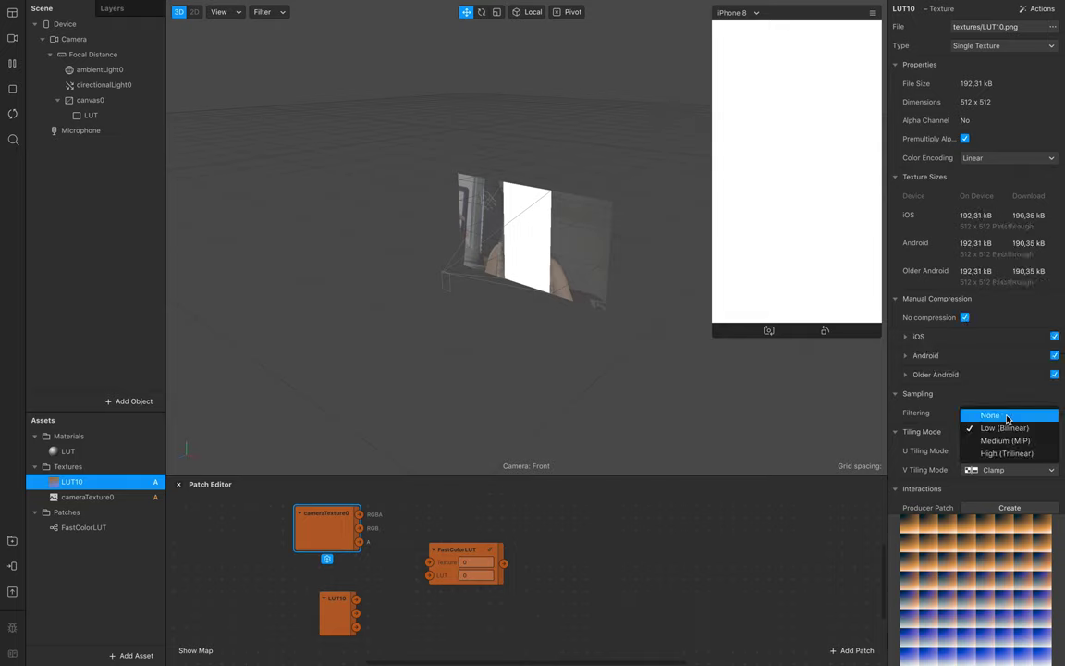
click(989, 415)
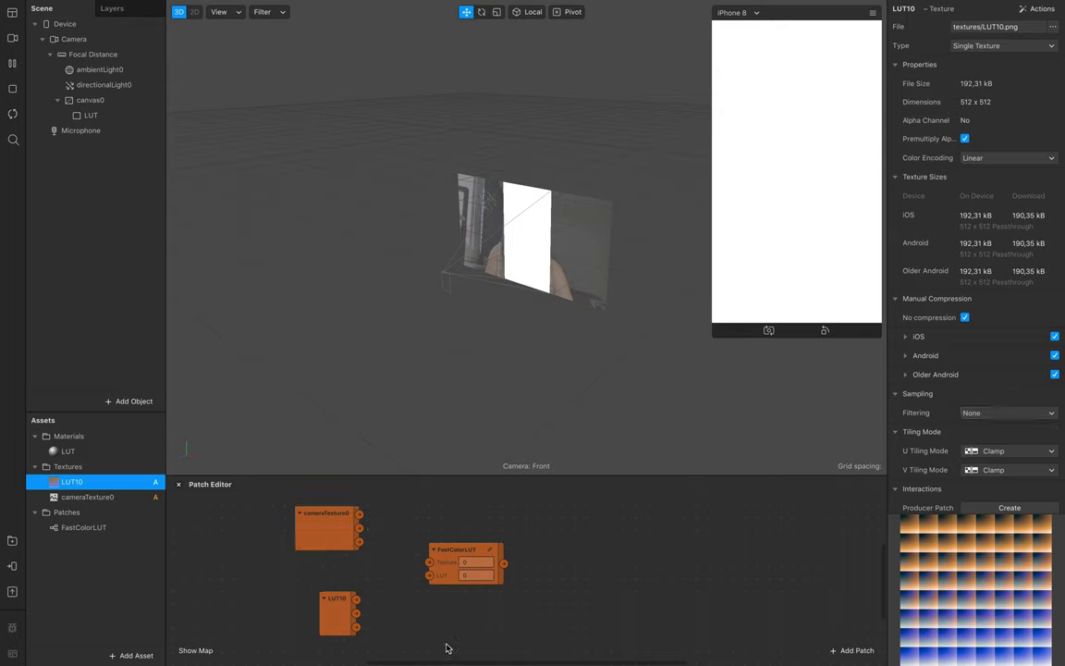
Create the LUT Diffuse Texture patch and wire cameraTexture0 through FastColorLUT into it.
click(74, 452)
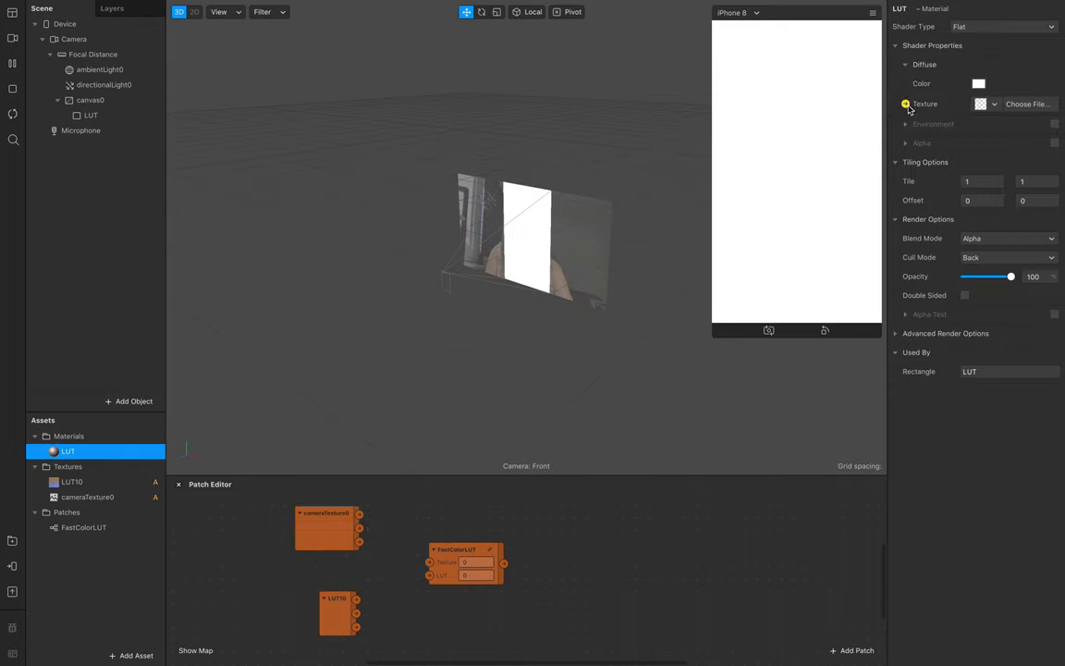
click(905, 104)
drag(553, 589, 604, 558)
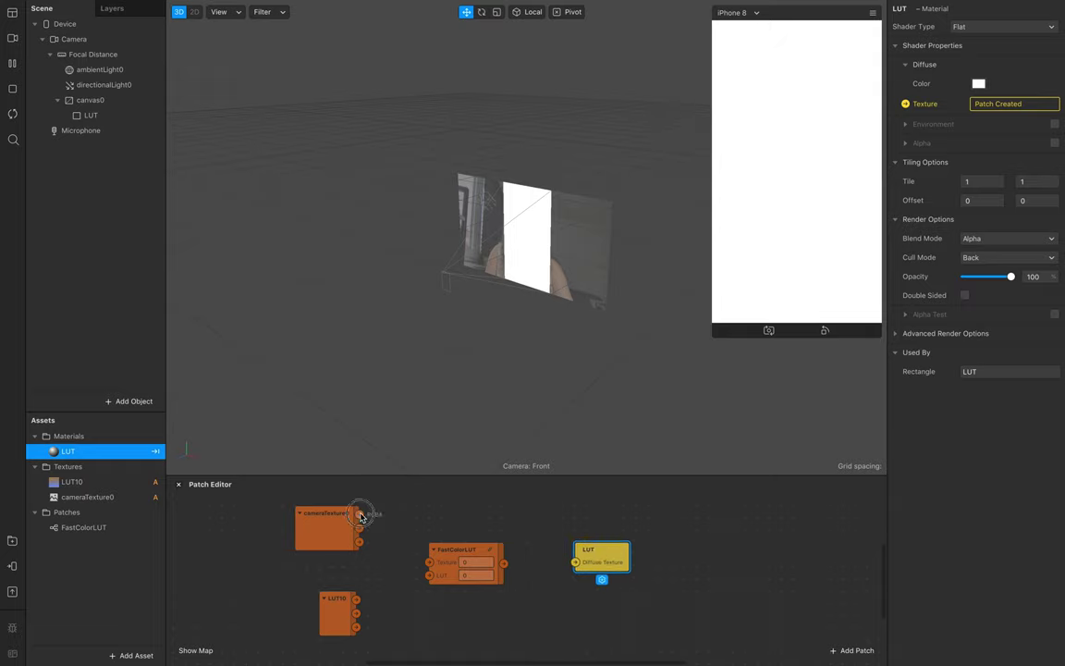
drag(361, 516, 434, 568)
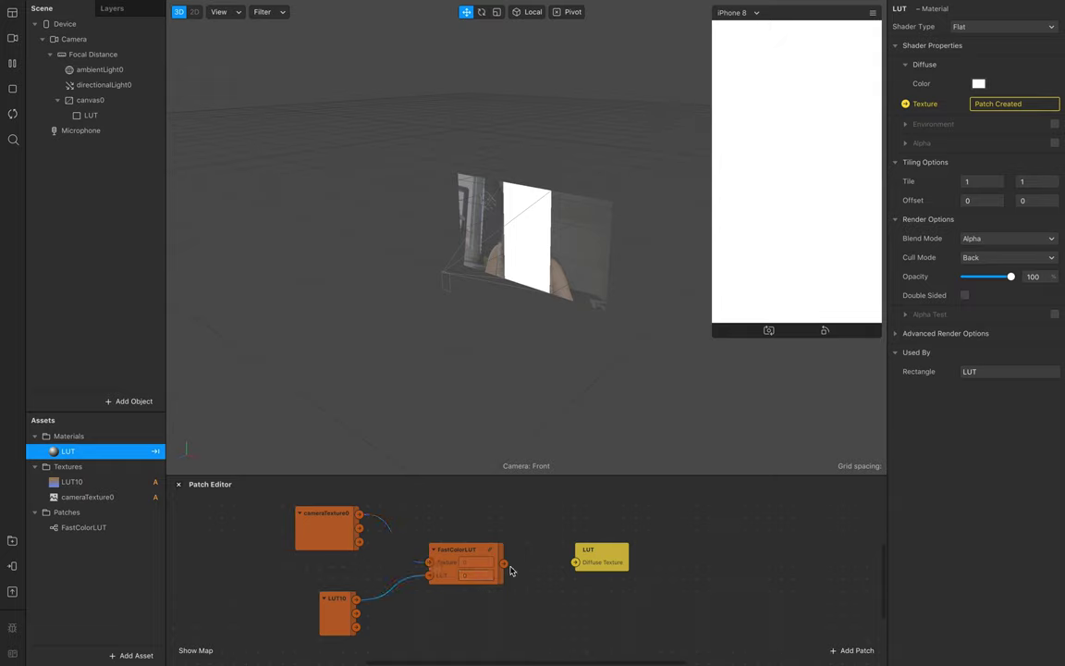
drag(575, 565, 554, 557)
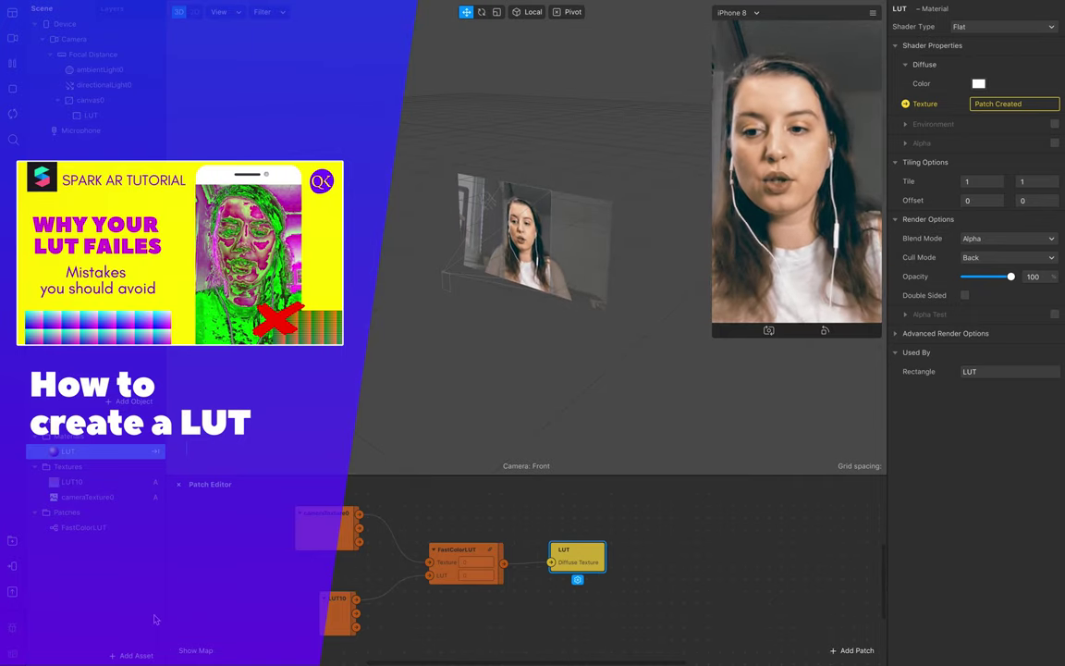
Import the free Face Distortion block from the AR Library's Blocks category.
click(84, 579)
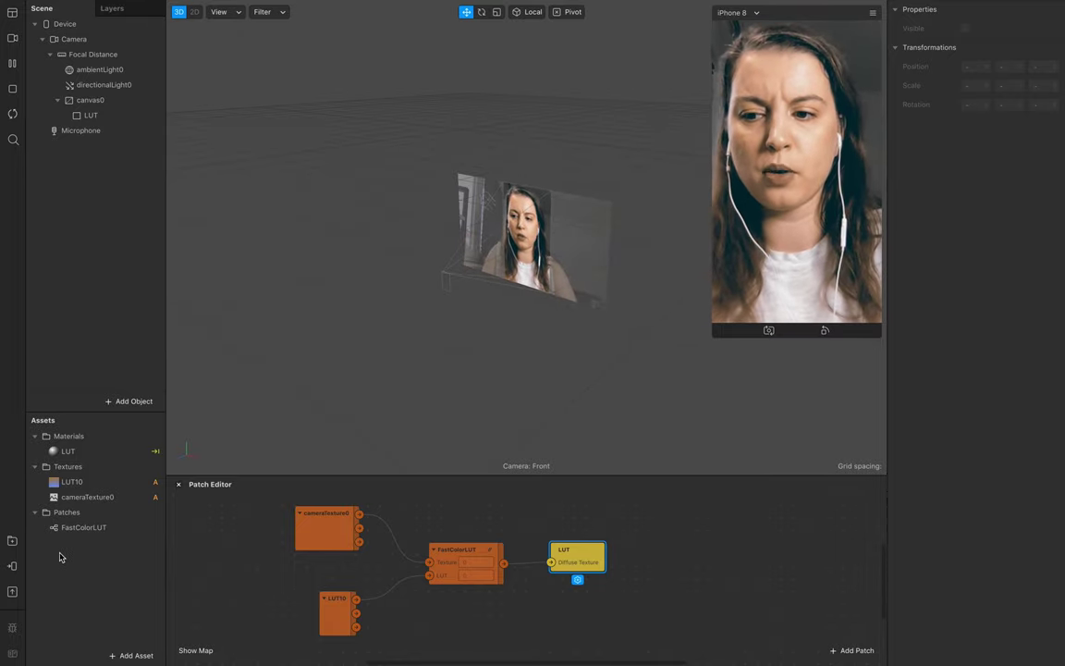
click(16, 544)
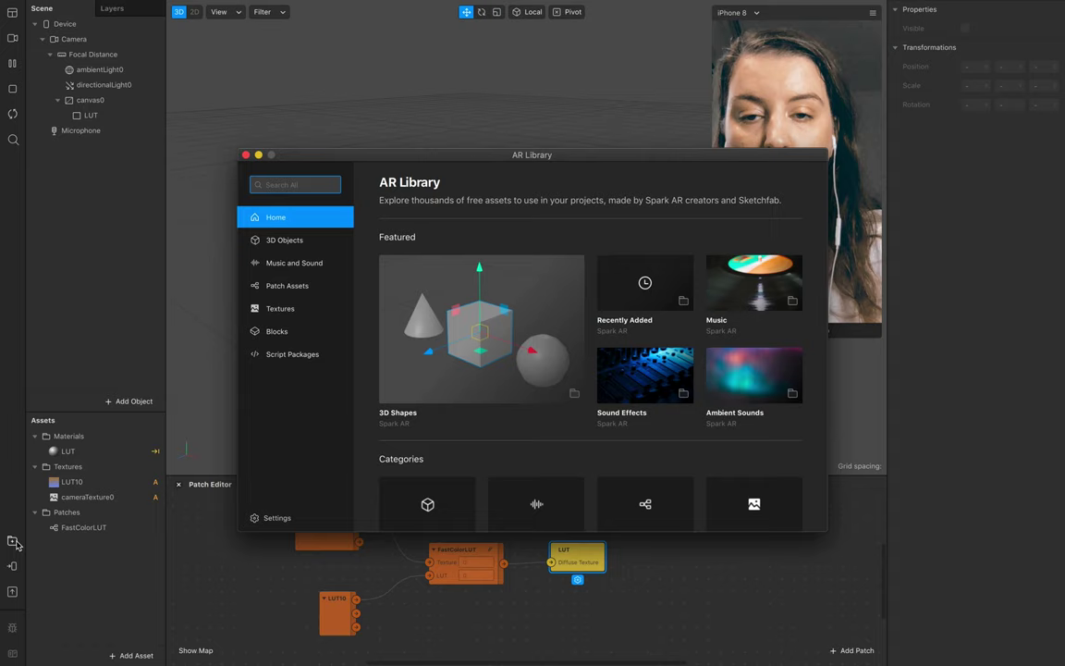
mouse_move(663, 151)
mouse_down()
mouse_move(566, 179)
mouse_move(533, 159)
mouse_up()
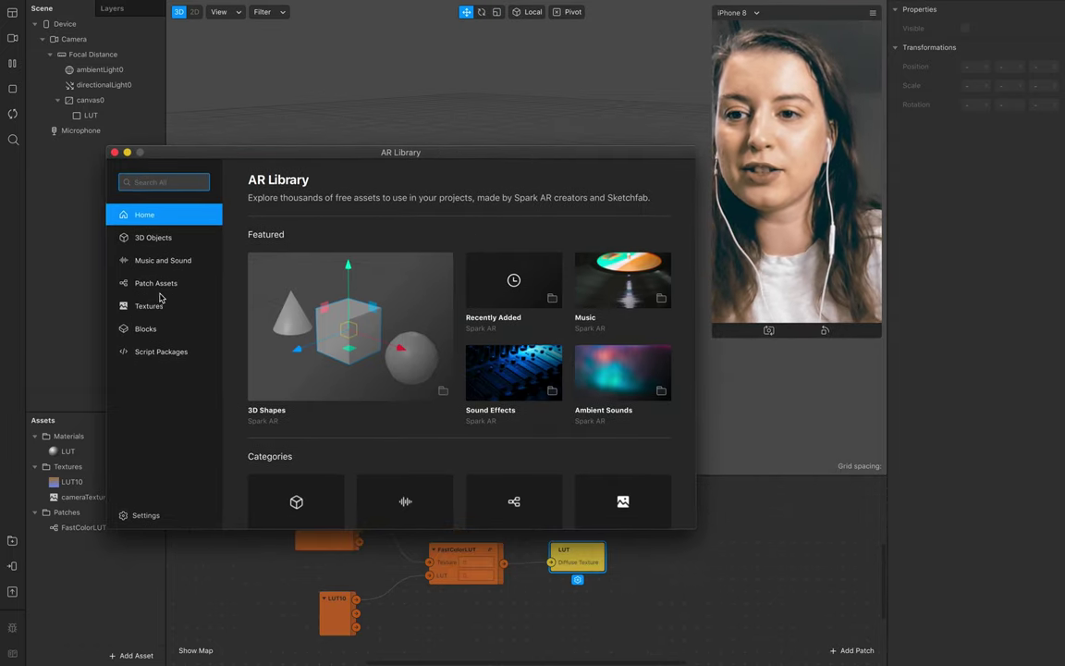
click(146, 330)
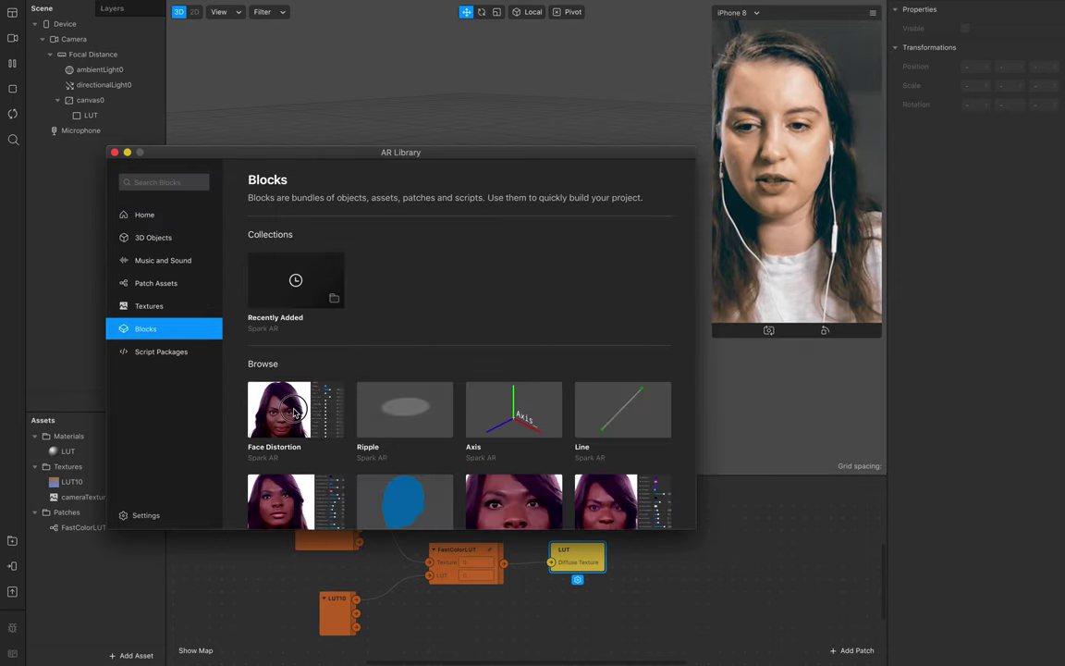
click(294, 413)
click(625, 205)
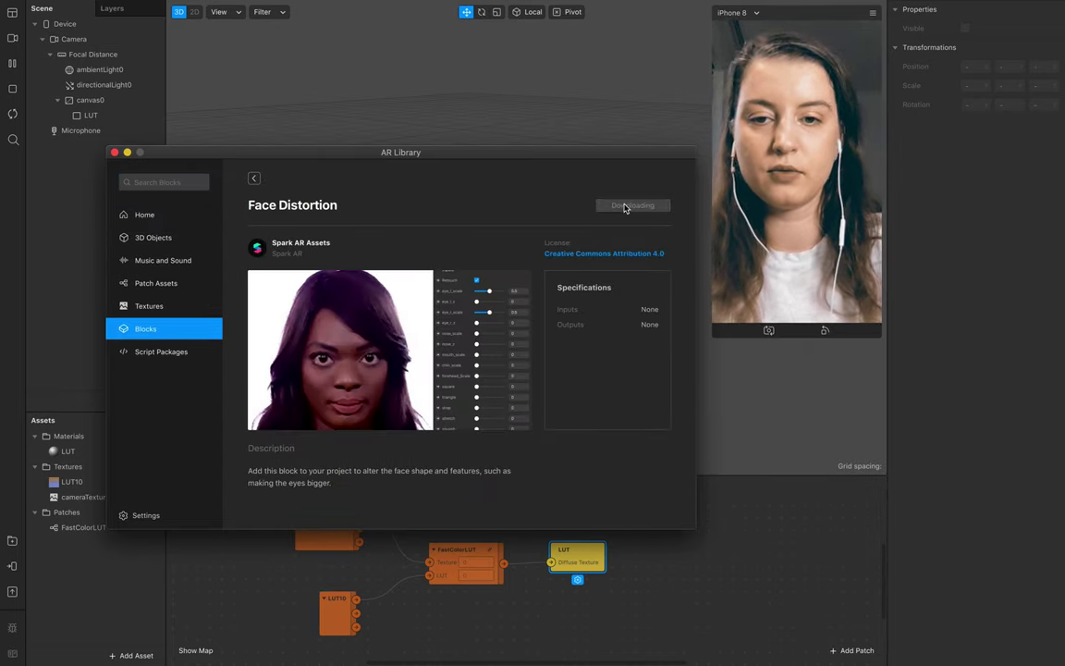
click(114, 151)
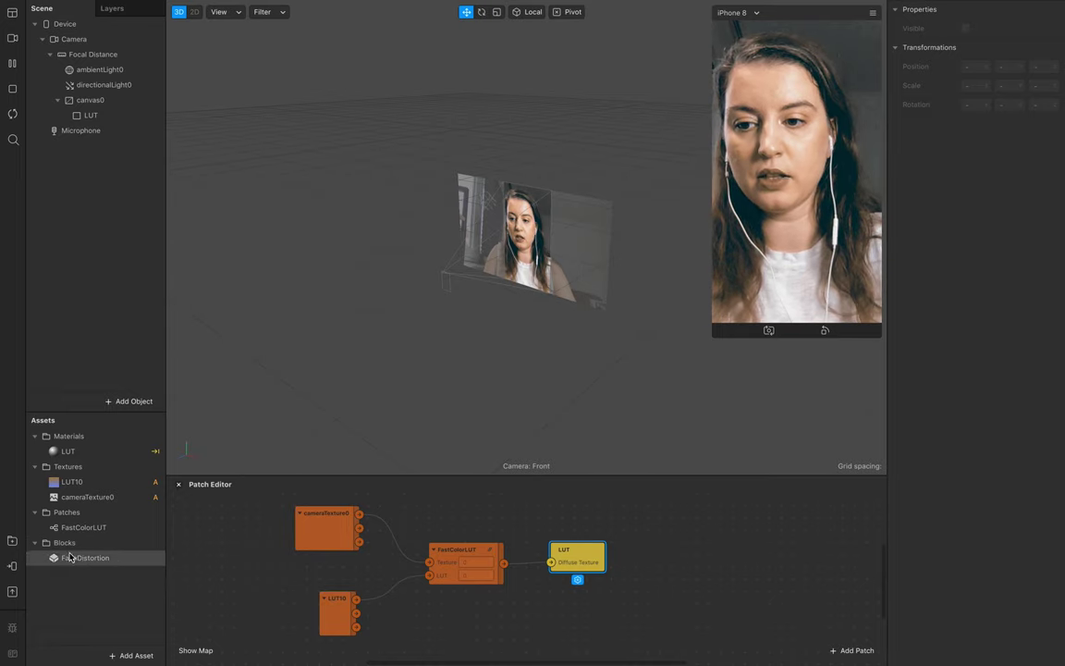
Drag the FaceDistortion block under Camera in the Scene and view its properties.
drag(100, 560, 123, 121)
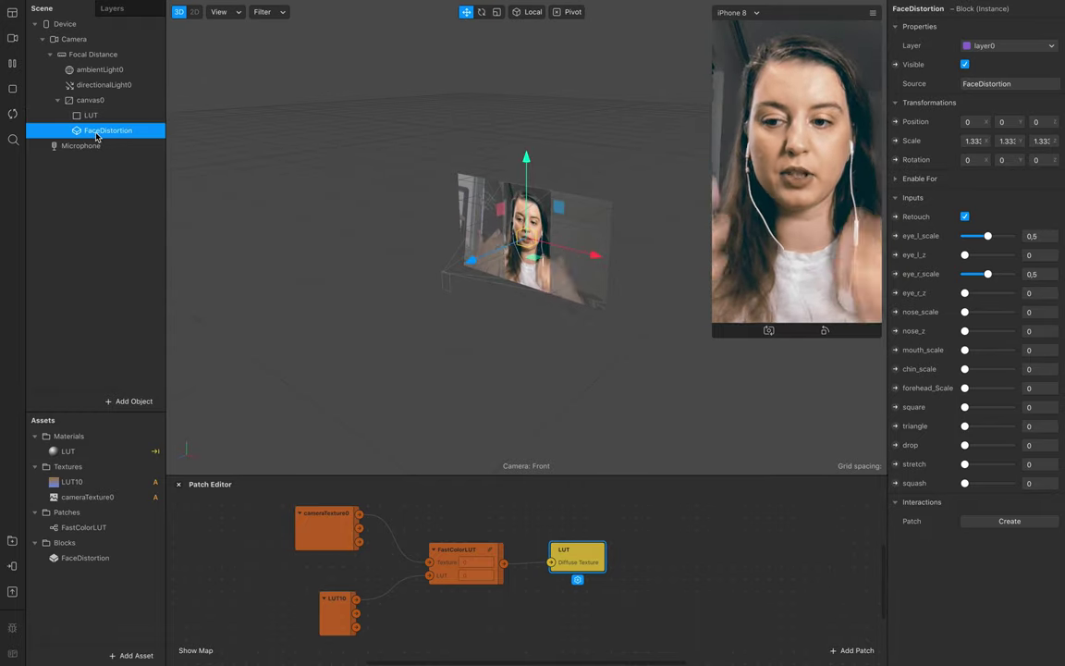
click(92, 560)
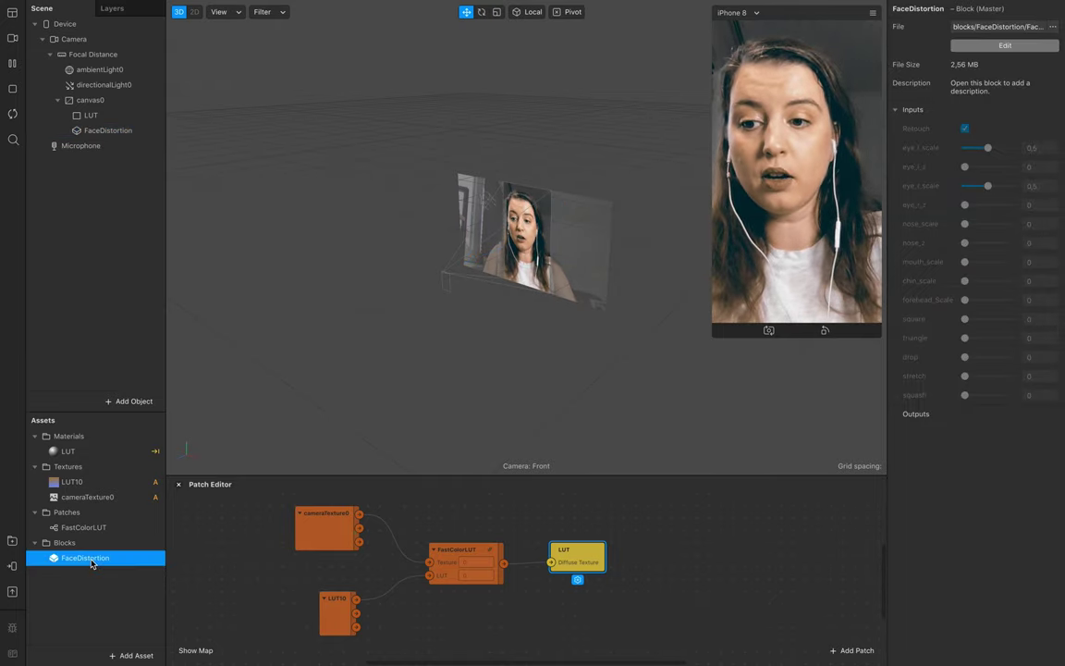
Edit the FaceDistortion block, previewing it through the FaceTime HD Camera in an enlarged simulator.
double_click(91, 560)
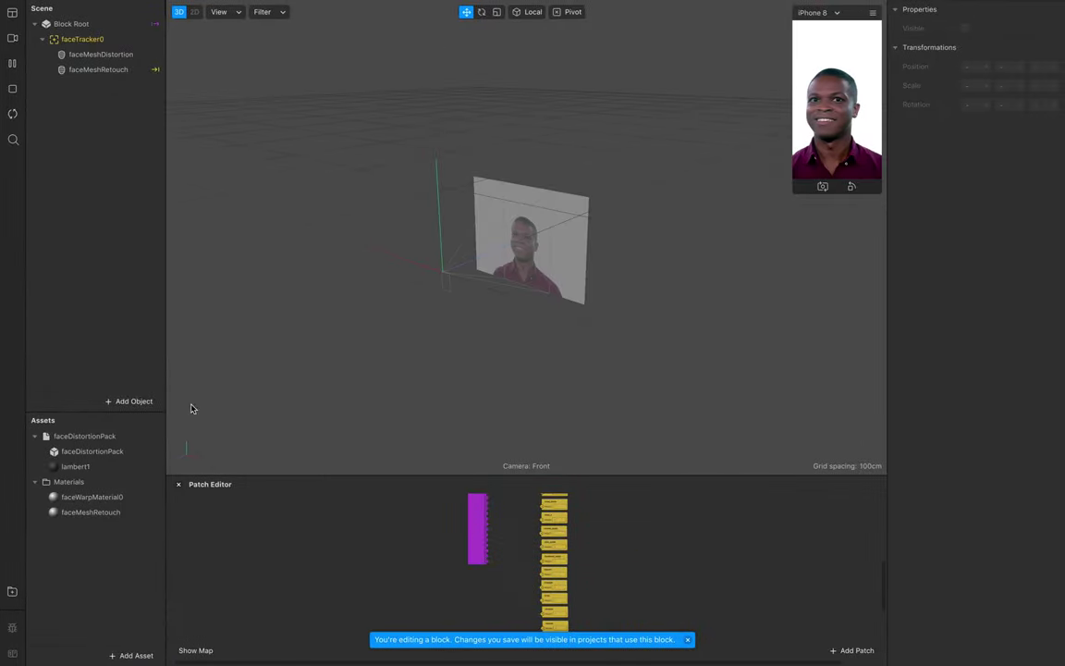
click(13, 41)
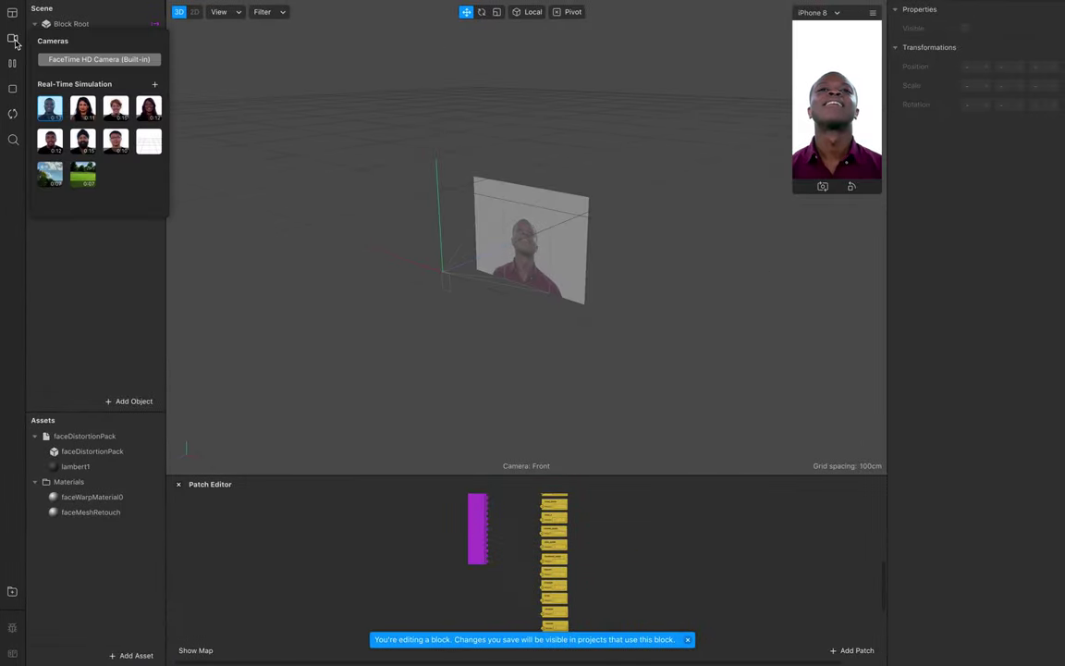
click(64, 57)
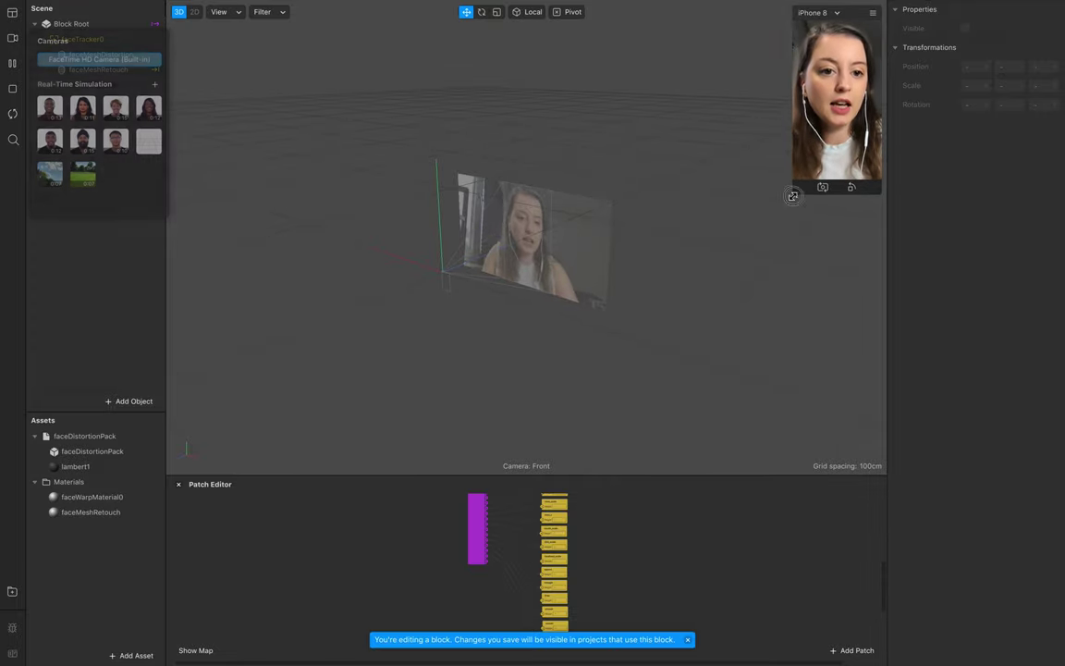
drag(792, 166, 676, 337)
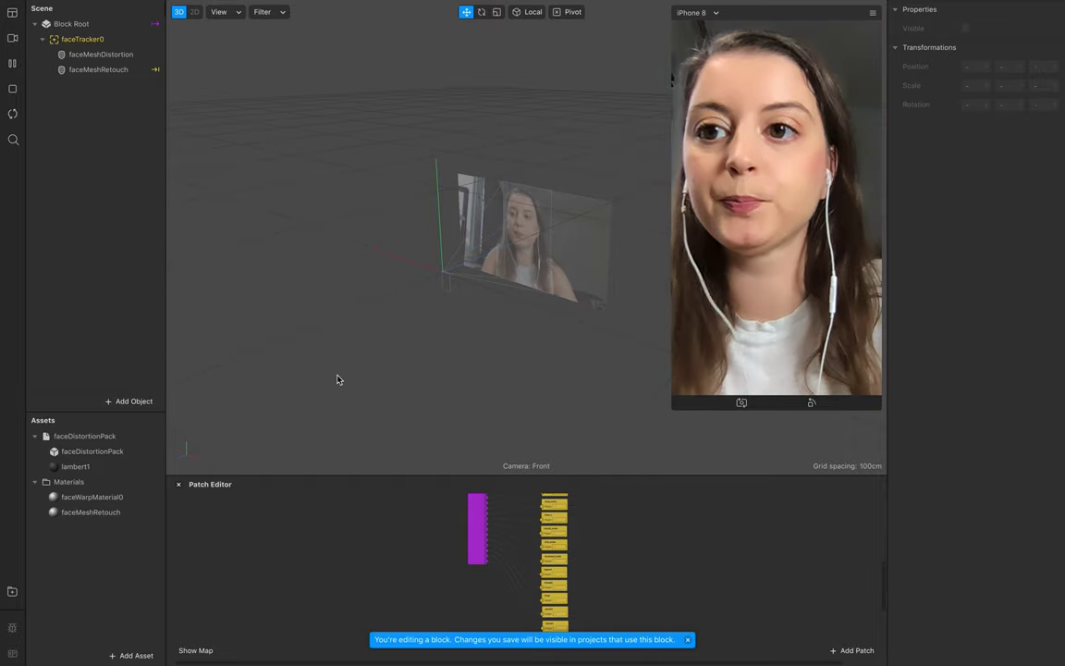
click(124, 57)
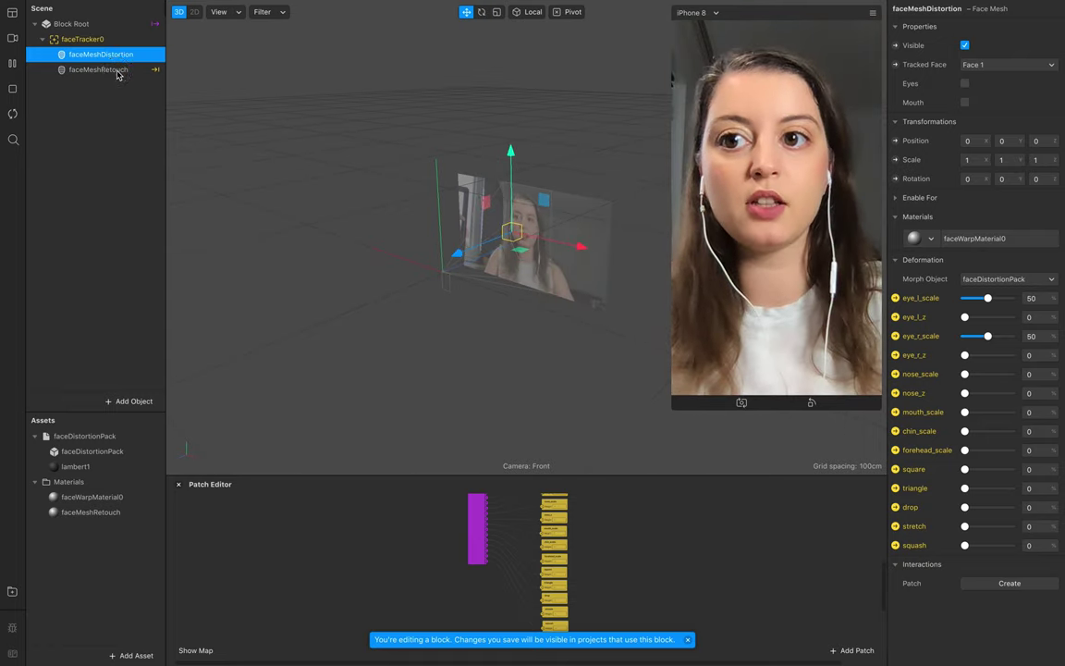
Inspect the faceMeshRetouch, faceMeshDistortion and faceWarpMaterial0 settings.
click(117, 72)
click(122, 57)
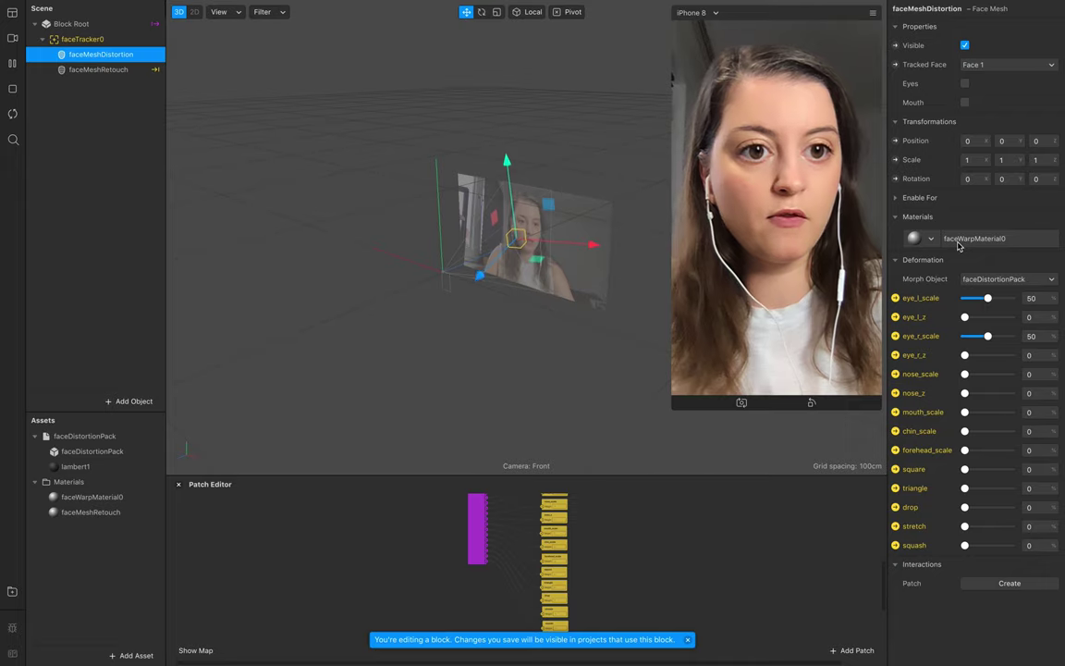
click(980, 242)
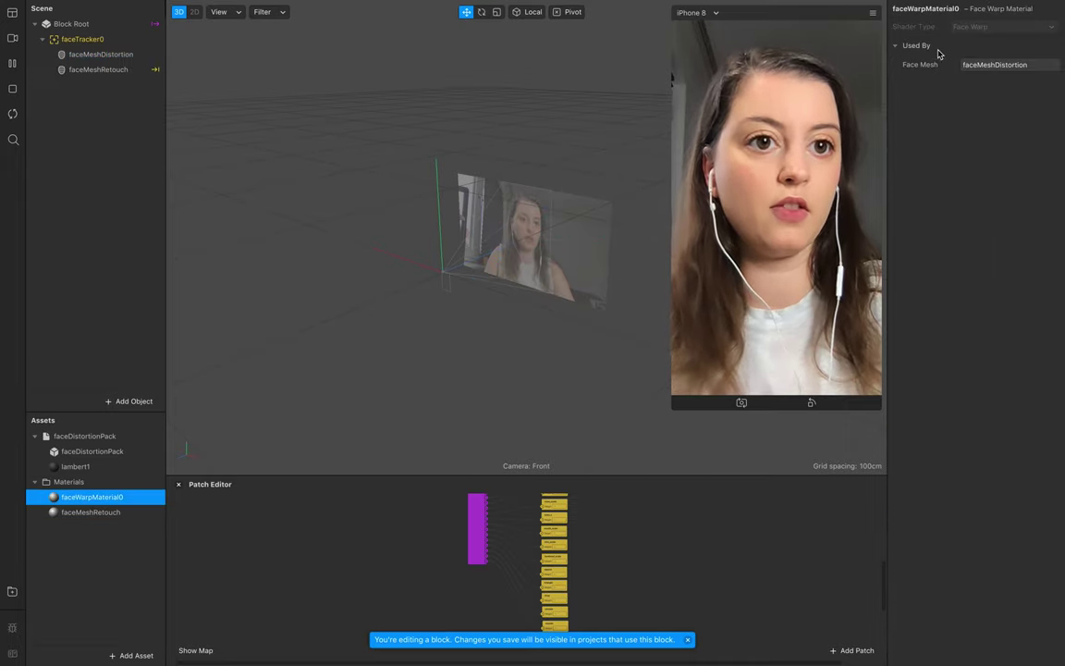
click(114, 561)
Create a new material named LUT.
click(128, 656)
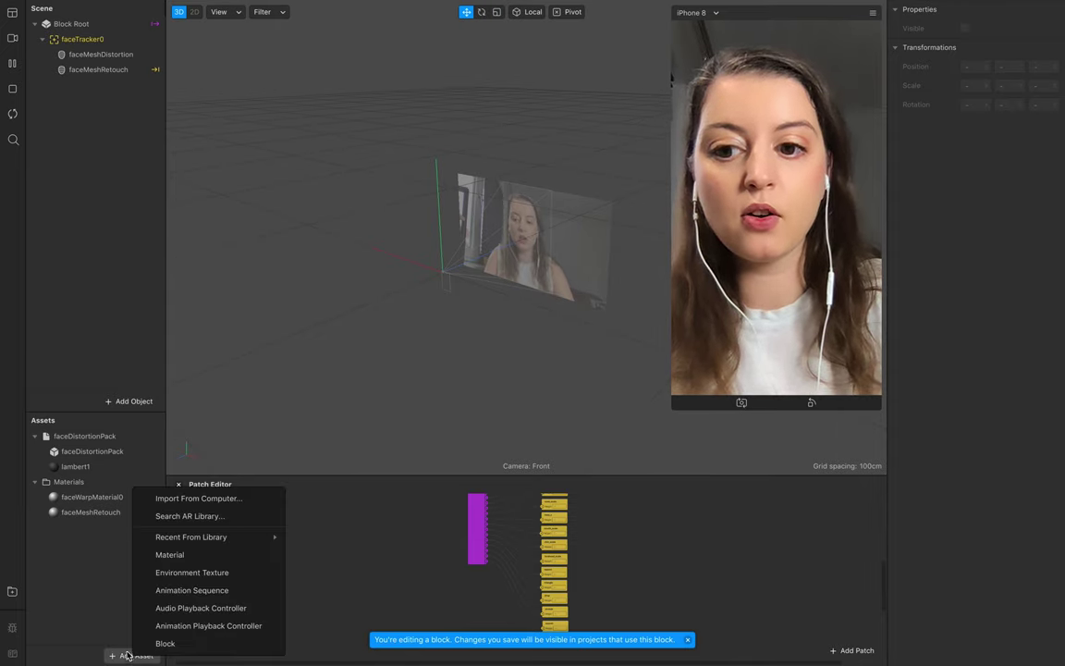
click(169, 555)
text(LUT)
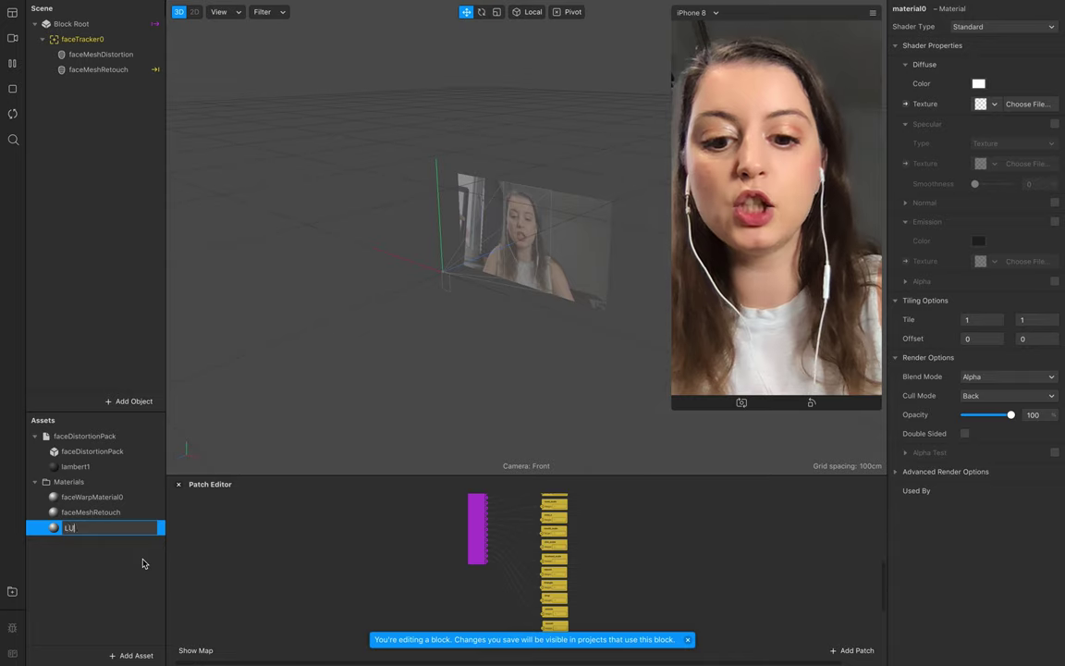
click(132, 570)
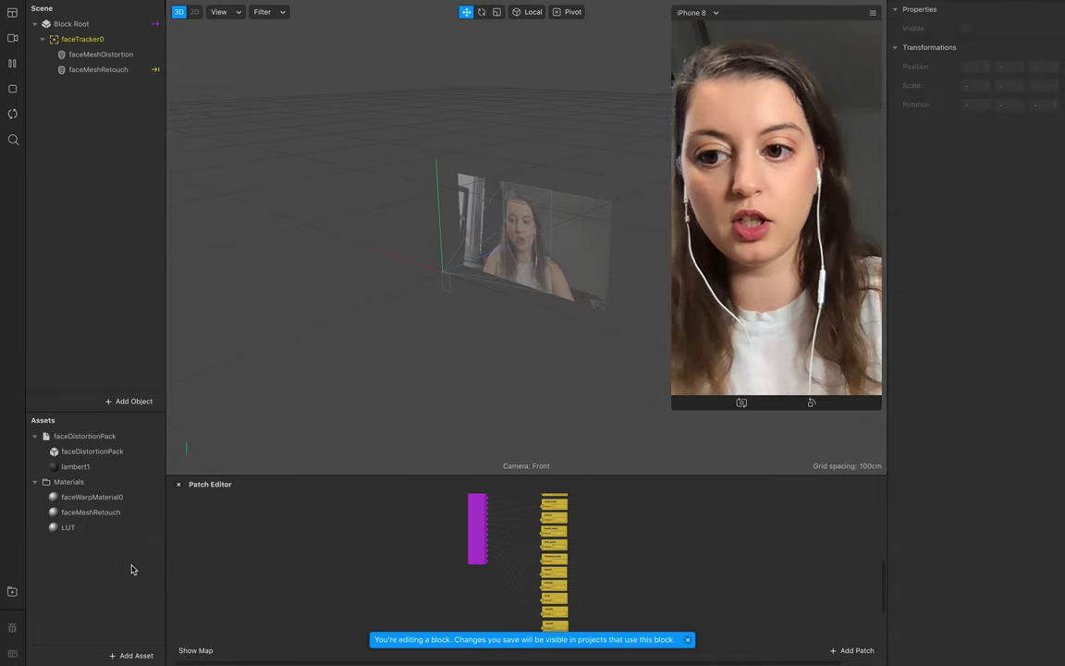
click(119, 497)
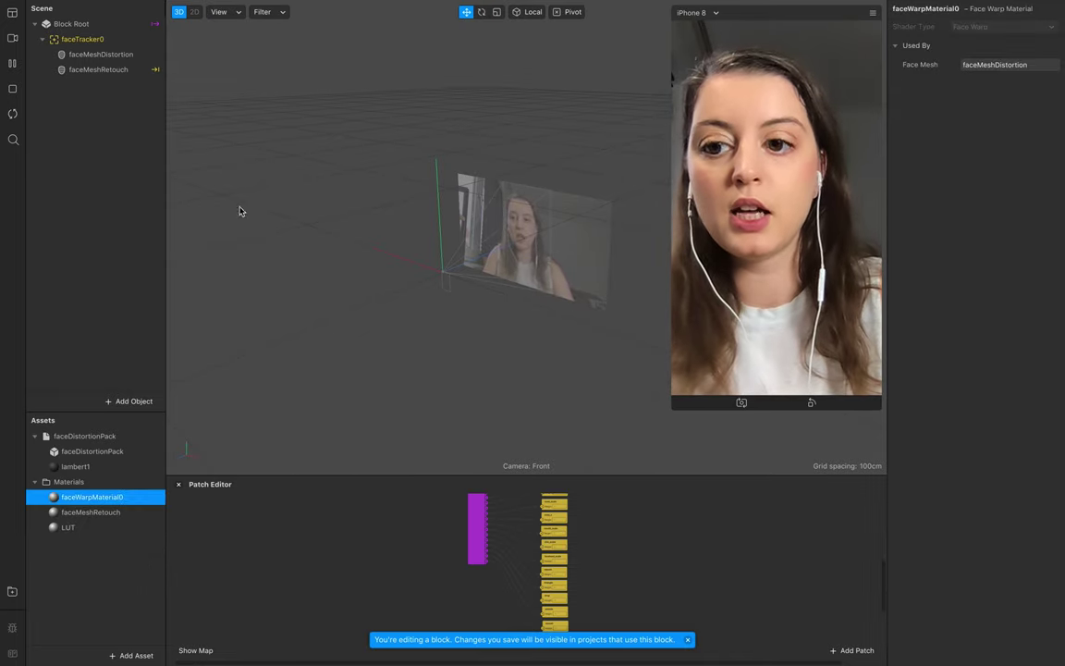
Assign the LUT material to the faceMeshDistortion mesh.
click(100, 54)
click(952, 238)
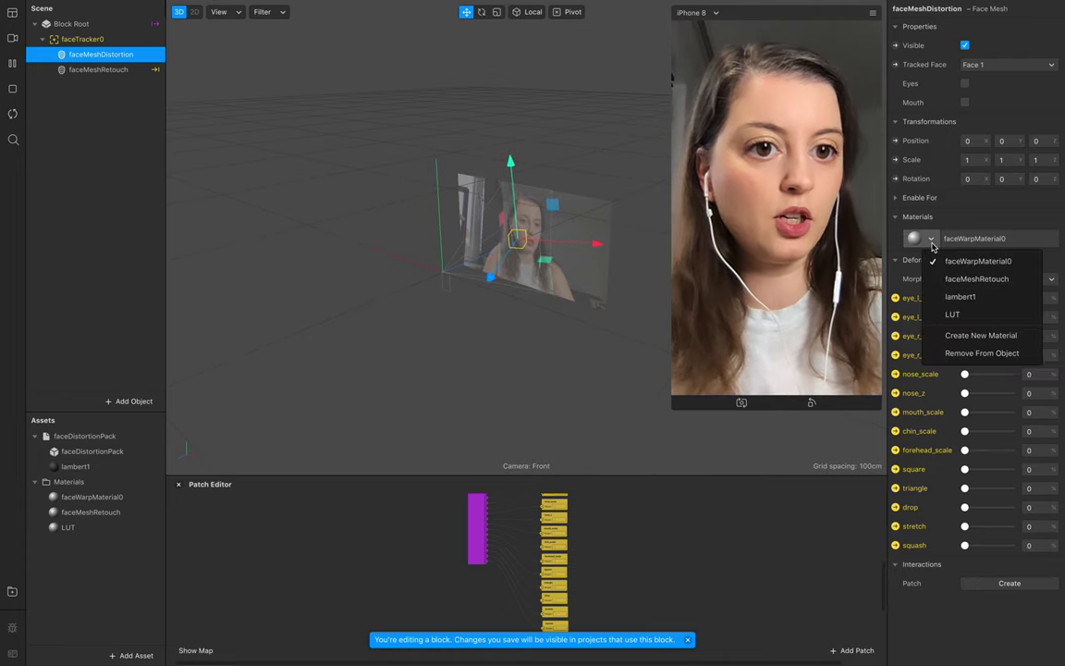
click(953, 315)
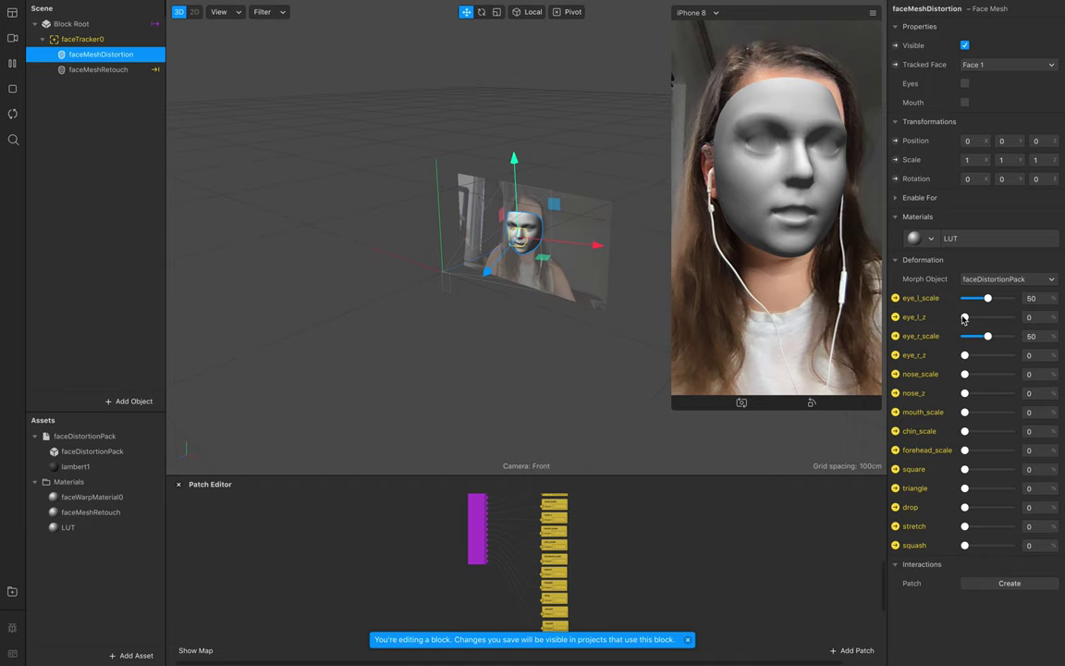
Set the LUT material's Shader Type to Flat and enlarge the Patch Editor.
click(977, 240)
click(983, 31)
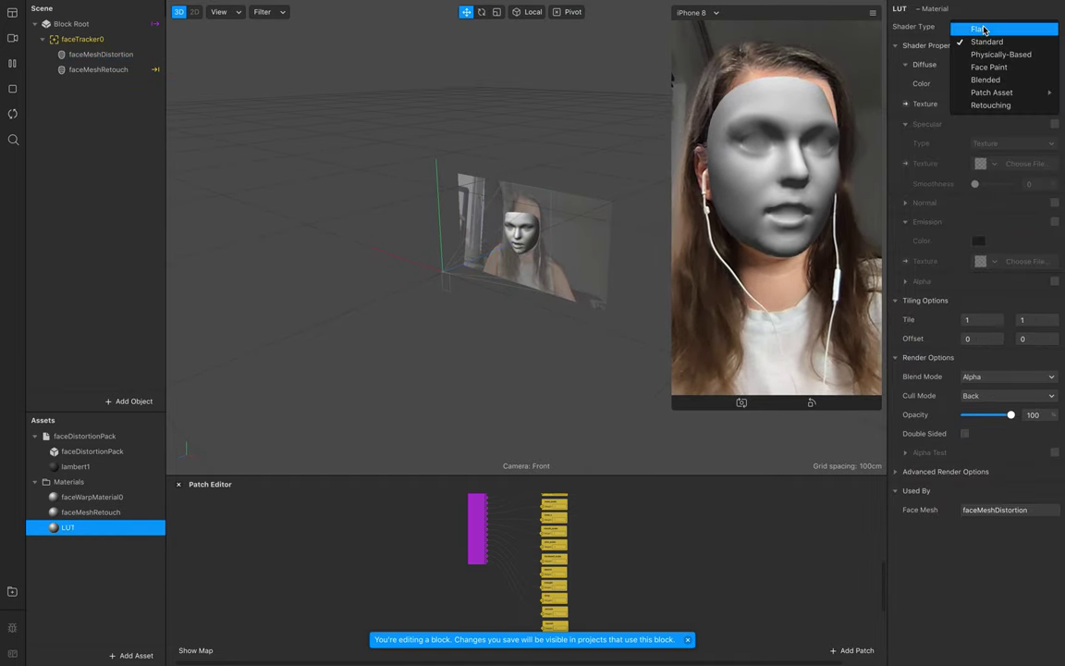
click(983, 30)
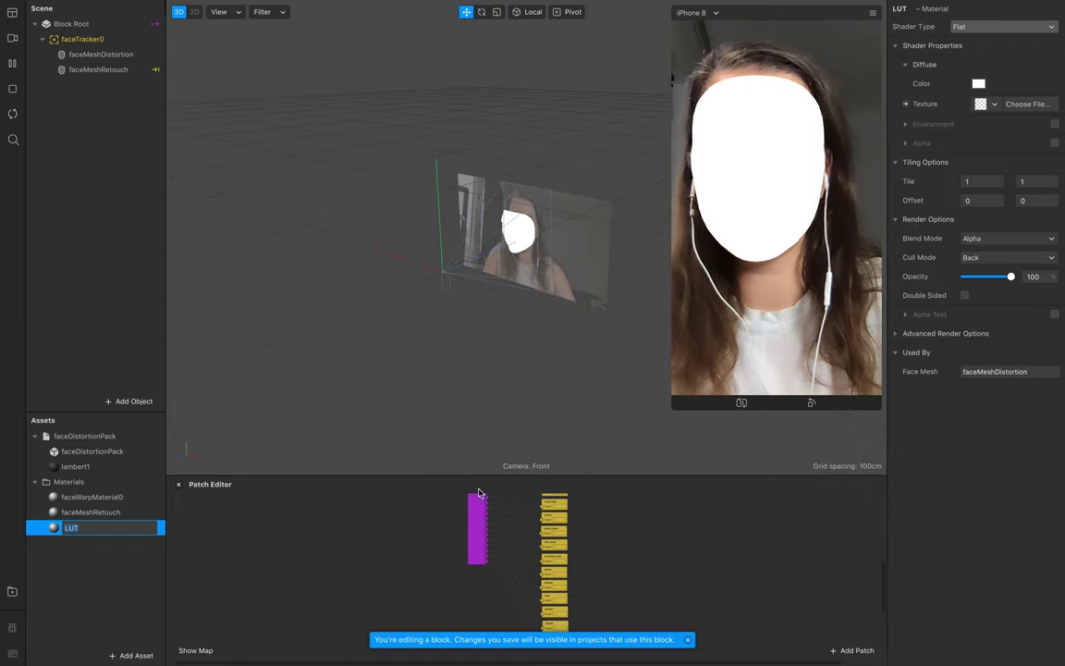
drag(483, 475, 483, 382)
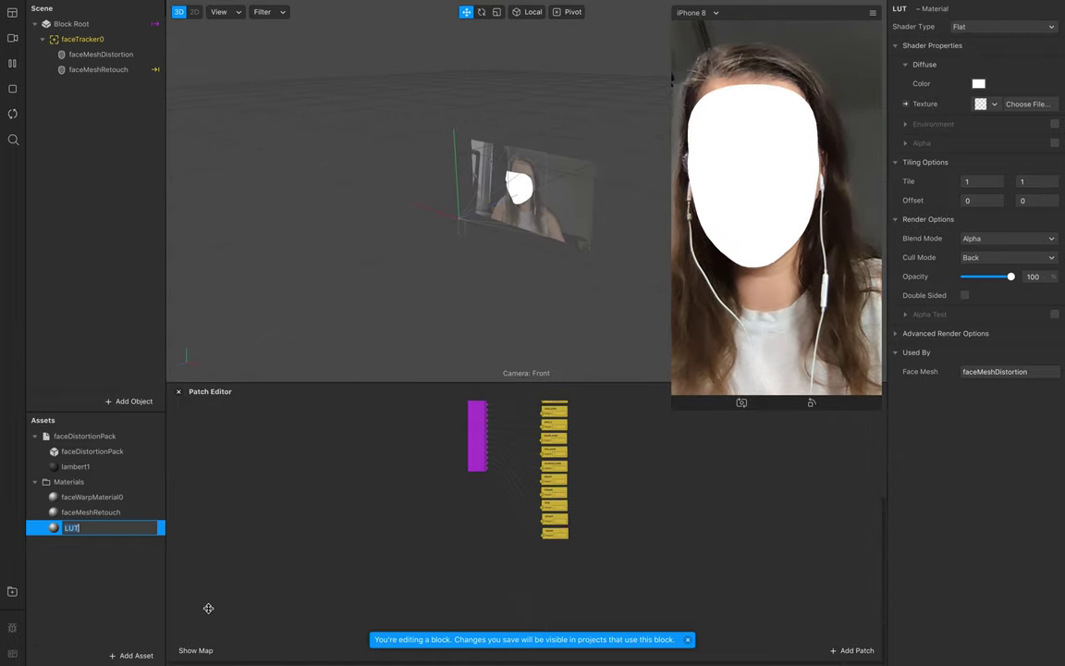
click(140, 657)
Import the FastColorLUT.arp patch from the computer into the assets.
click(207, 498)
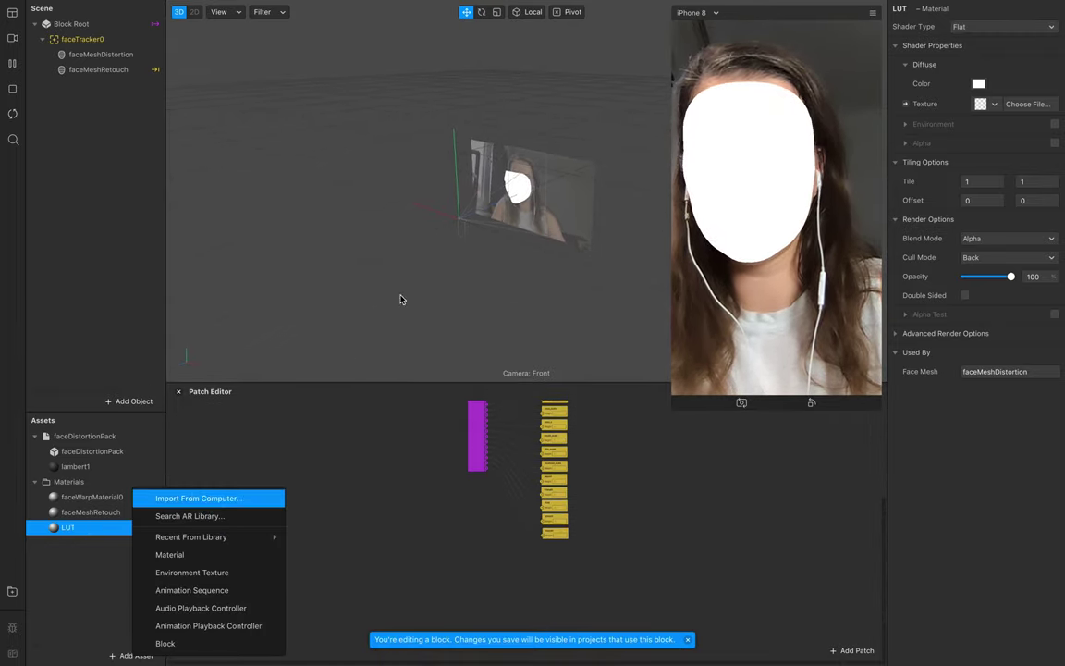
click(506, 146)
click(752, 364)
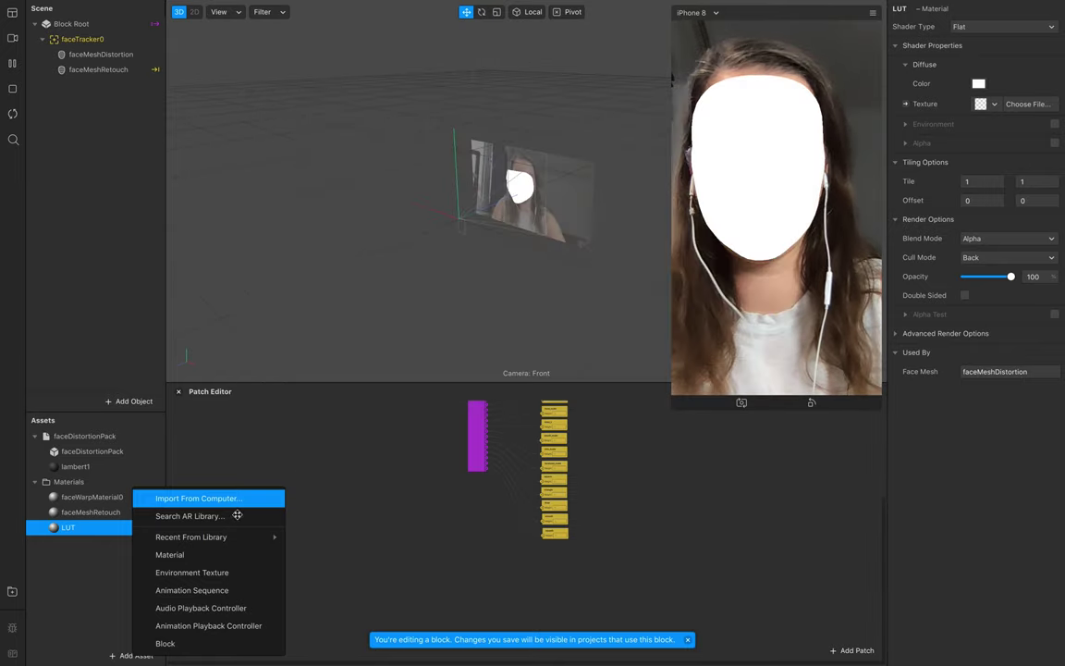
Import the LUT10.png texture from the project's material/textures folder.
click(129, 656)
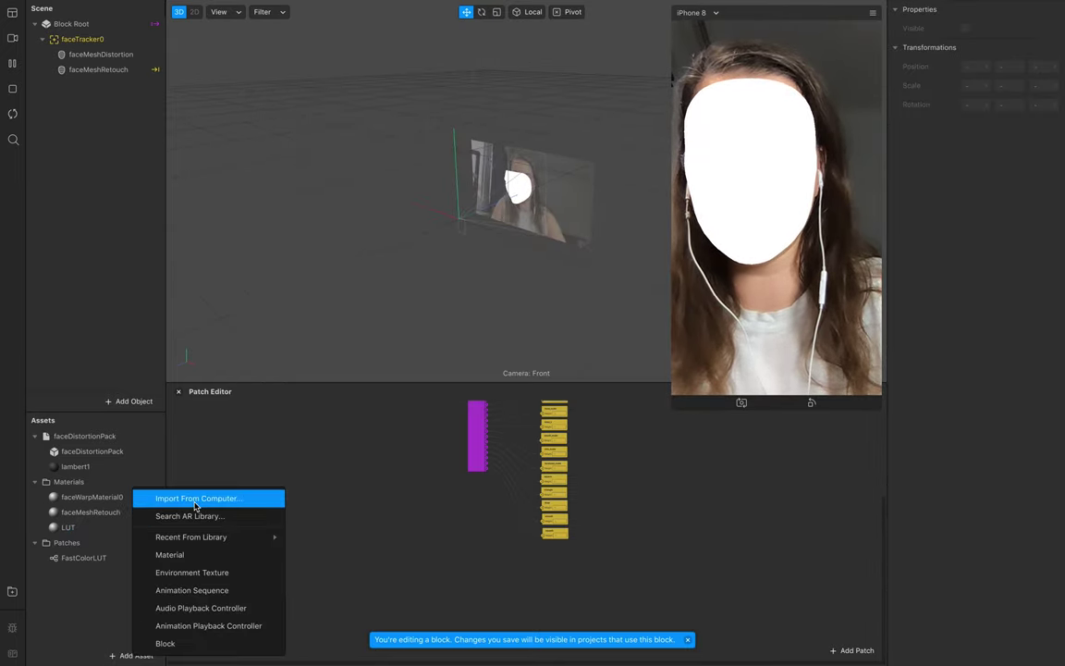
click(198, 498)
click(536, 110)
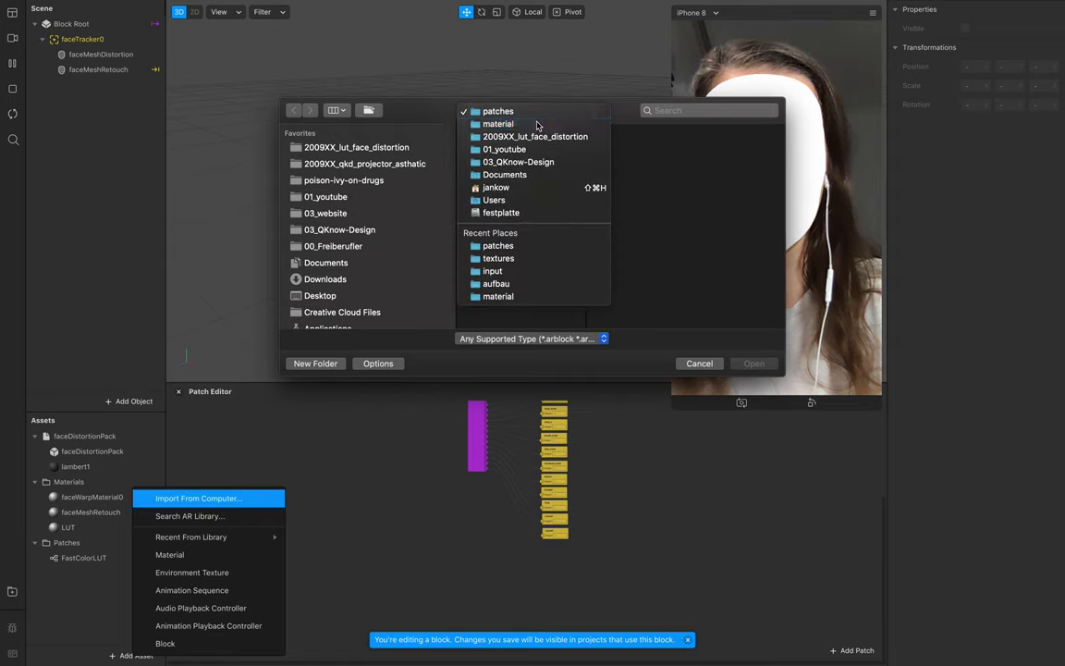
click(535, 125)
click(616, 156)
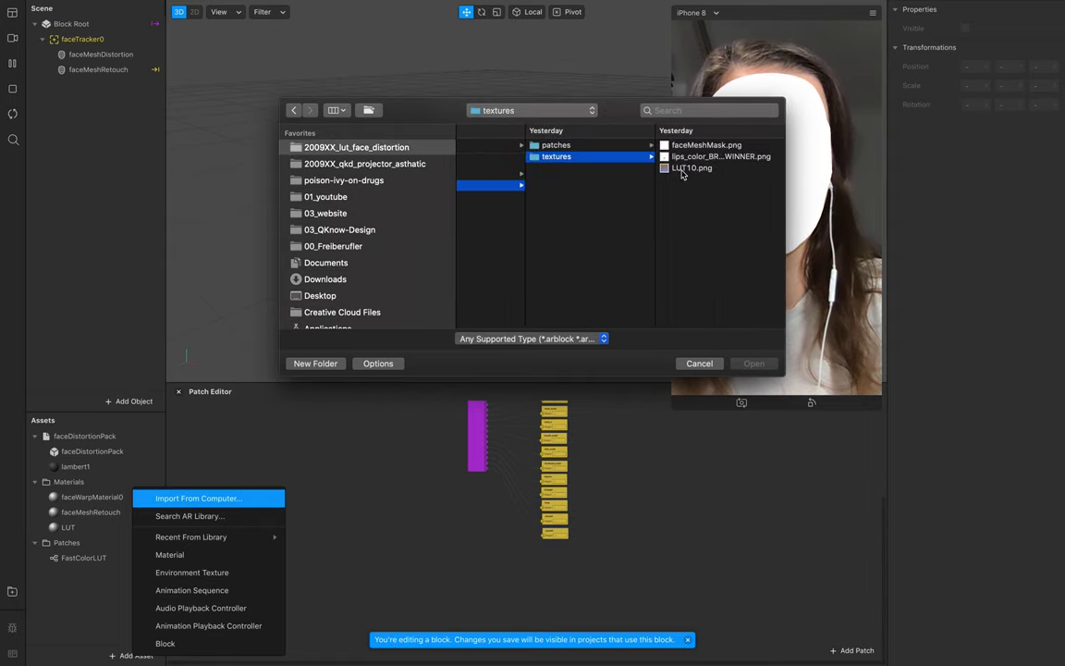
click(692, 168)
click(773, 364)
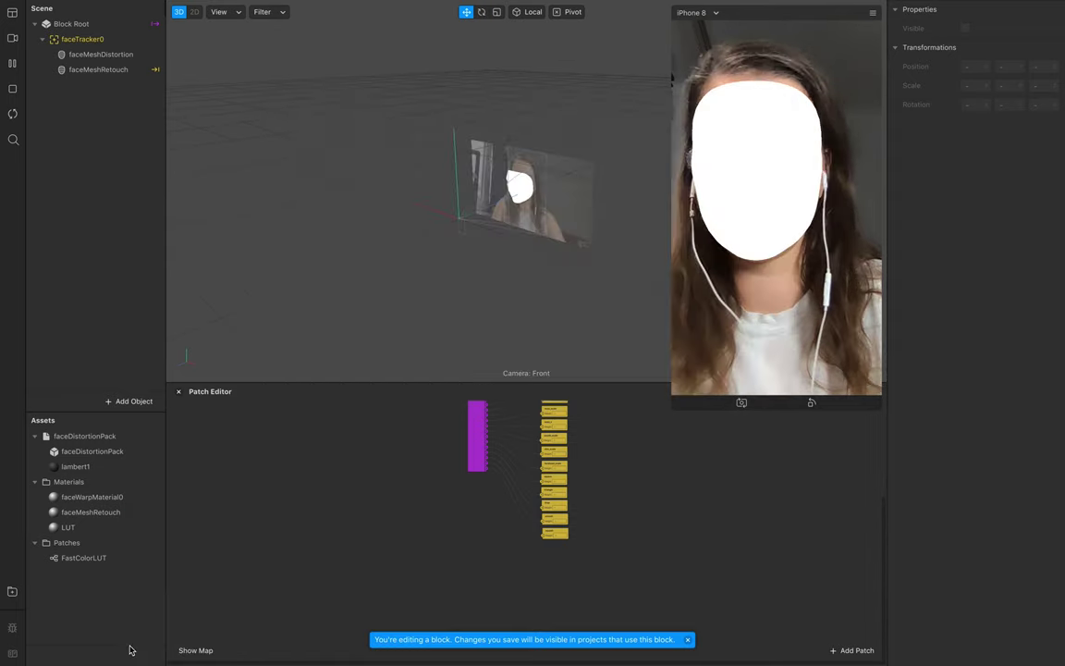
Place the LUT10 texture and FastColorLUT patch side by side in the Patch Editor.
scroll(384, 576, up, 5)
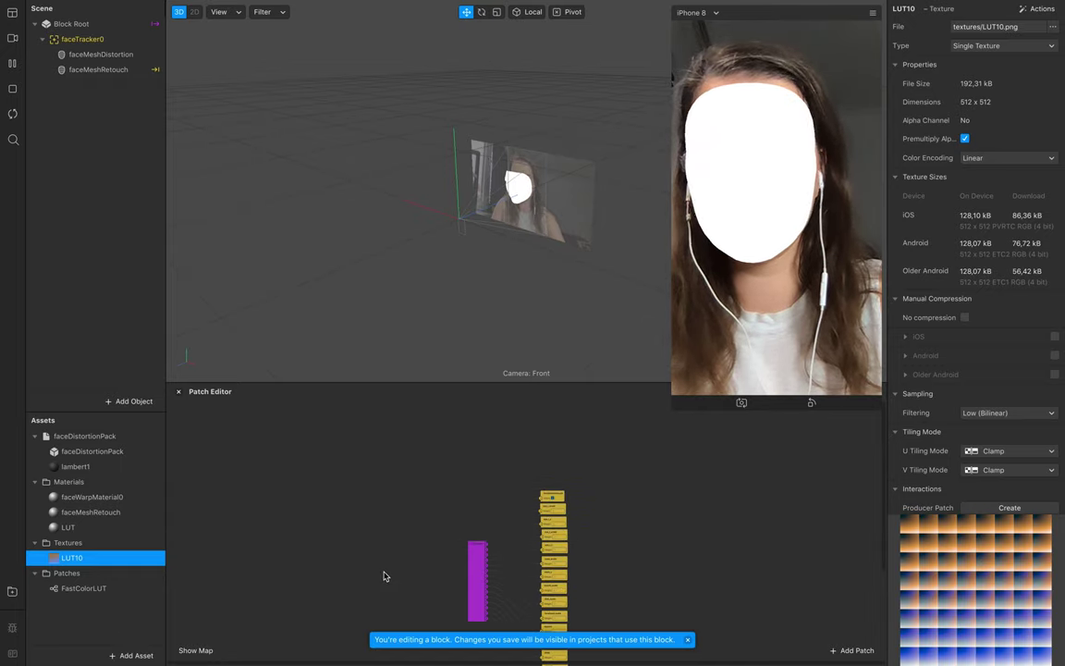
scroll(357, 507, left, 5)
scroll(424, 506, up, 5)
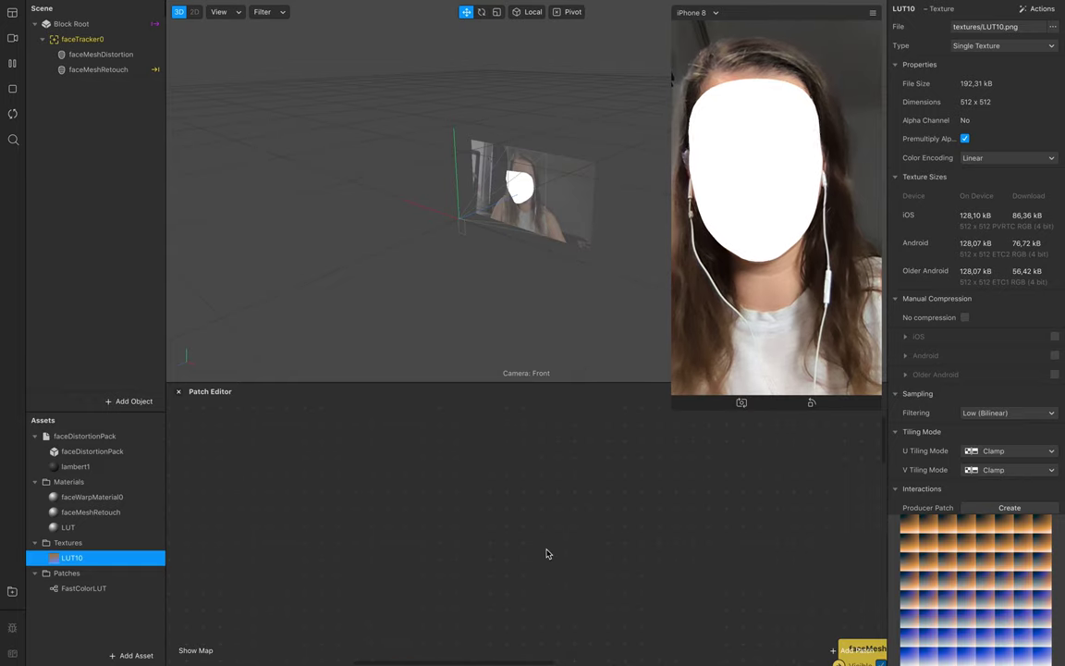
scroll(546, 553, up, 2)
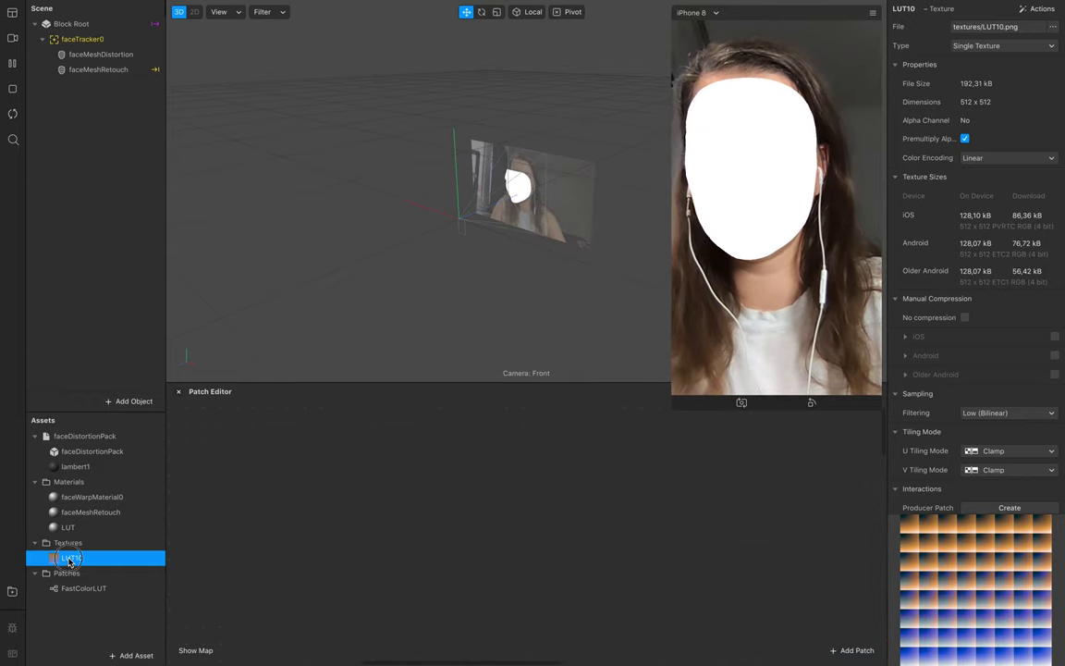
drag(69, 558, 399, 583)
mouse_move(83, 588)
mouse_down()
mouse_move(656, 500)
mouse_move(568, 526)
mouse_up()
Enable faceTracker0 texture extraction and wire its texture into FastColorLUT's Texture input.
click(93, 40)
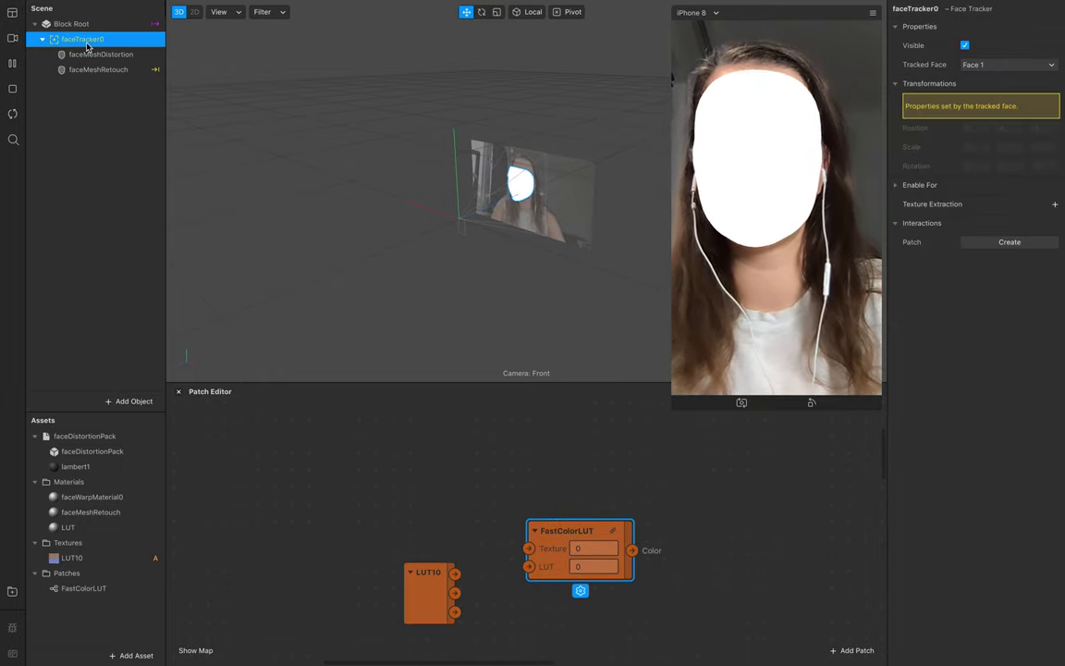
click(1053, 204)
drag(77, 580, 397, 456)
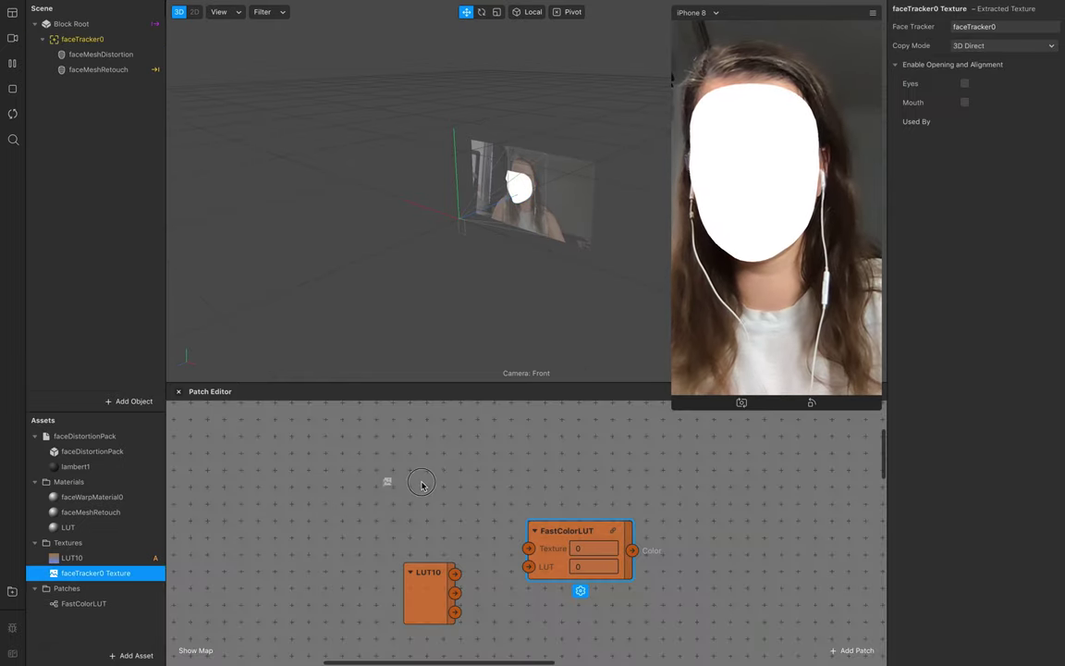
drag(469, 447, 529, 567)
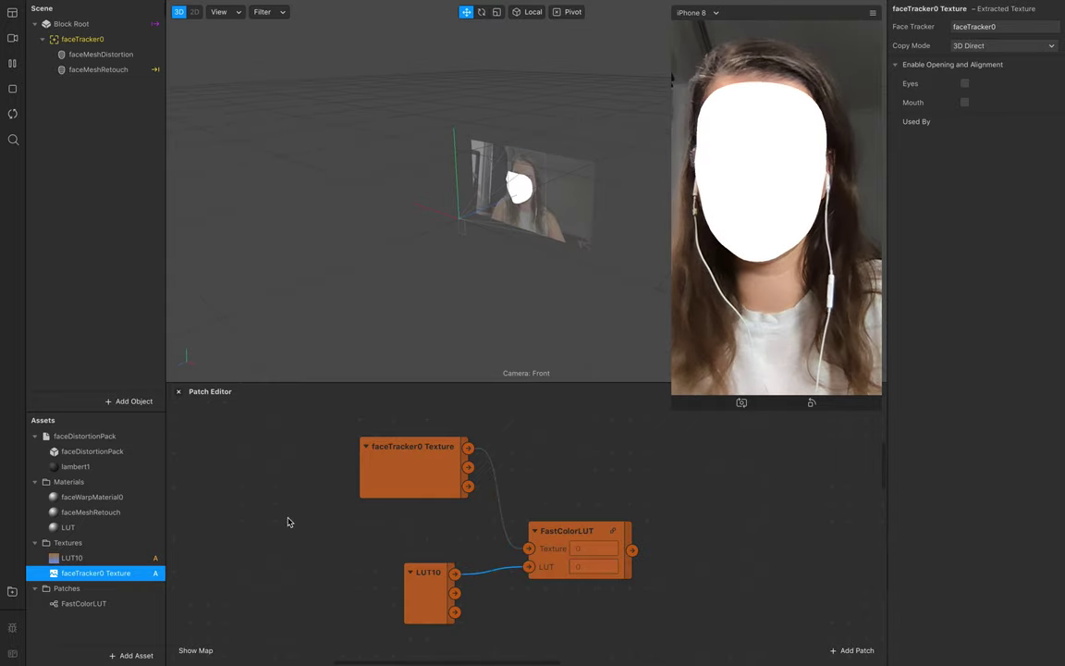
Expose the LUT material's Diffuse Texture as a patch and feed FastColorLUT's output into it.
click(84, 527)
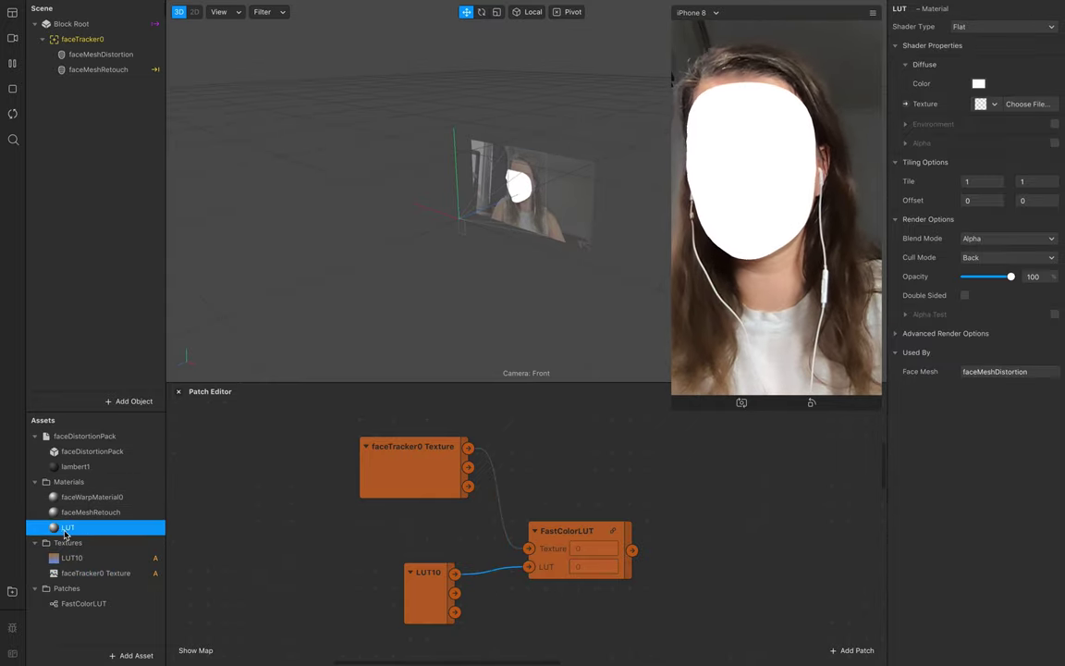
click(905, 104)
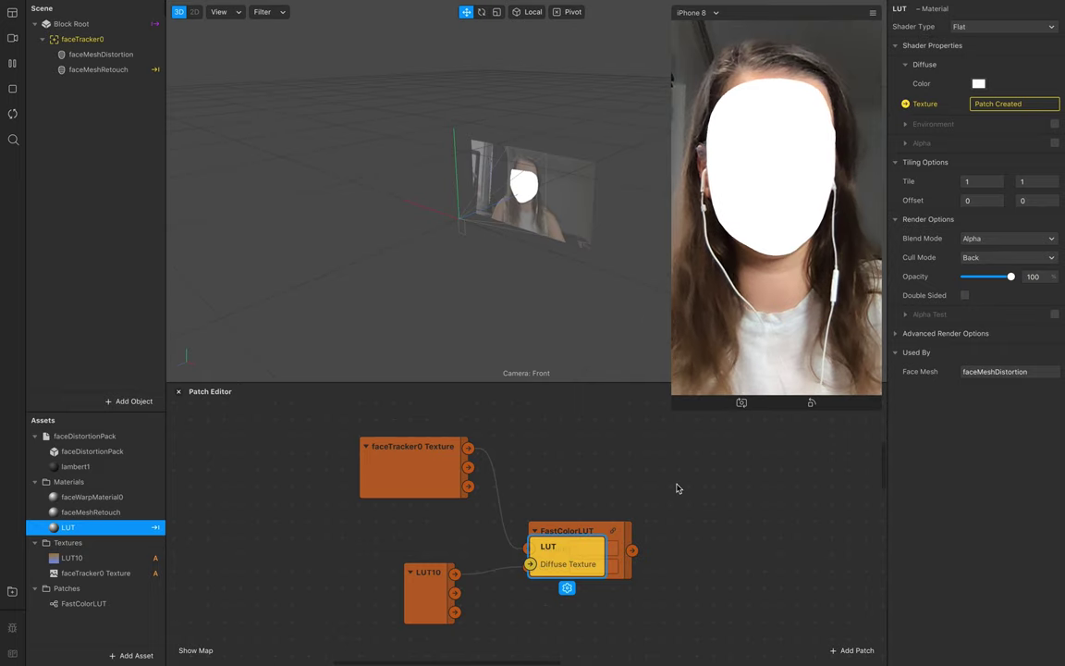
drag(563, 547, 714, 532)
drag(632, 551, 681, 548)
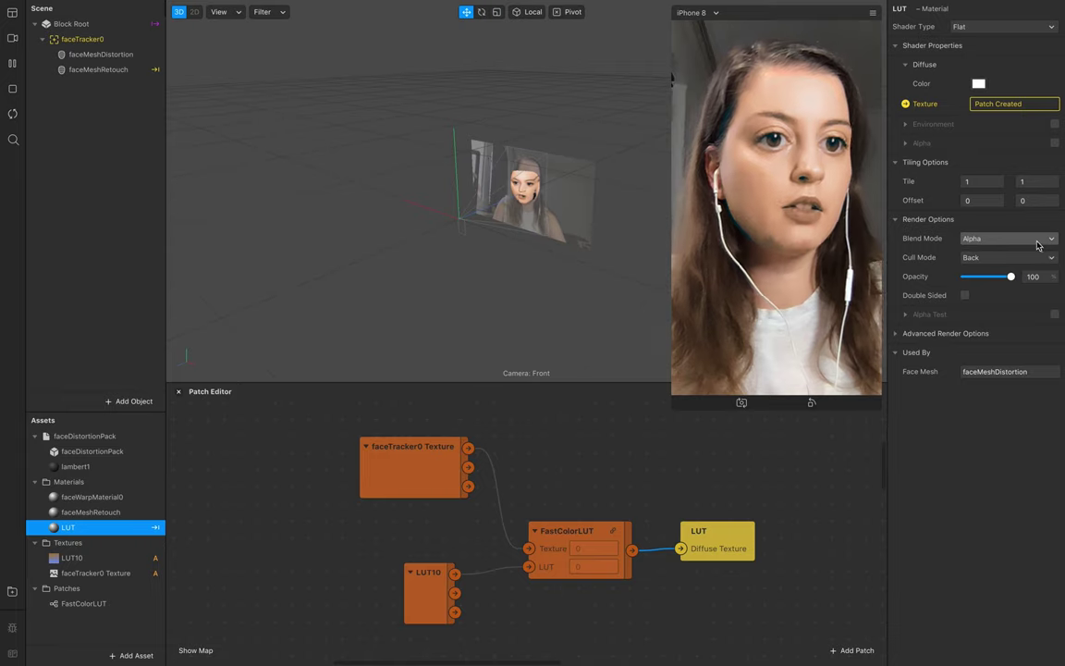
Enable Alpha on the LUT material with a newly imported faceMeshMask.png as its alpha texture.
click(1054, 143)
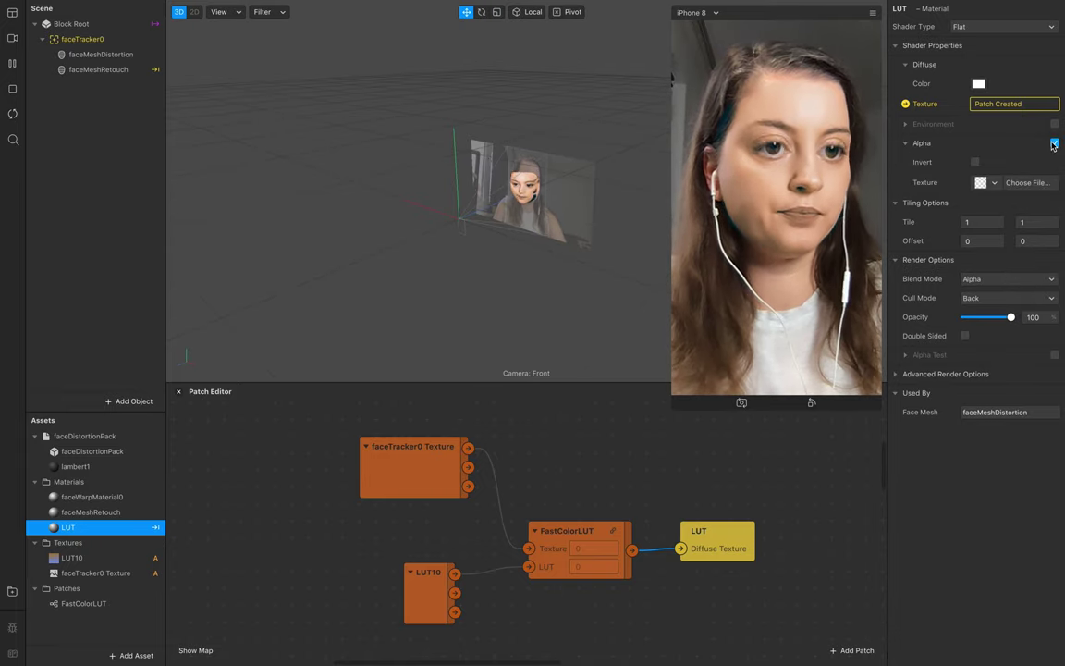
click(978, 182)
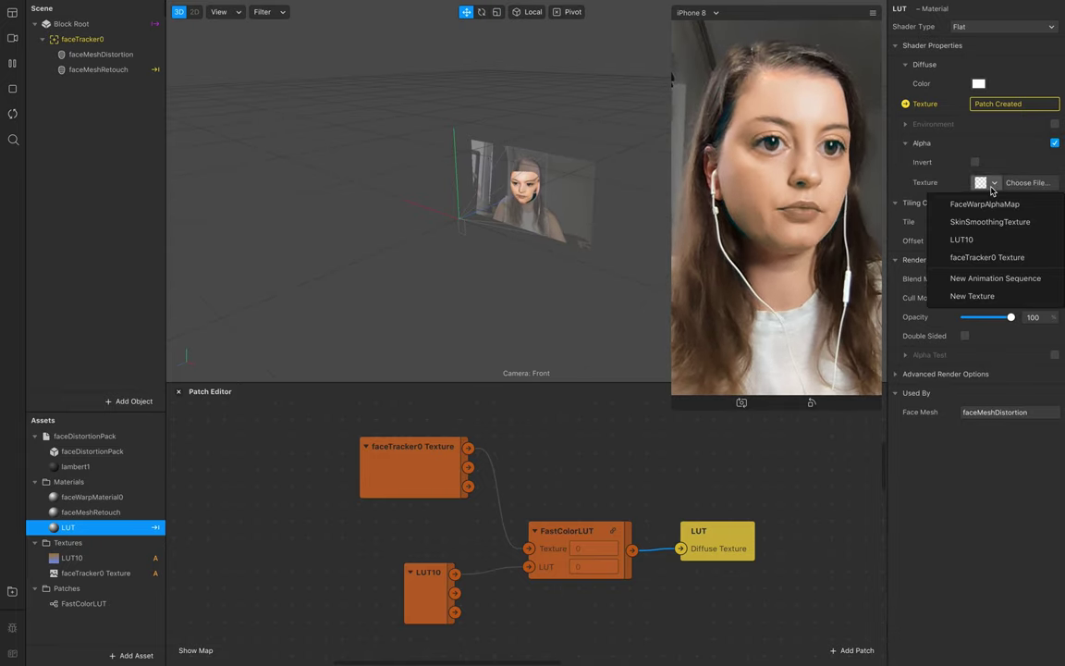
click(981, 297)
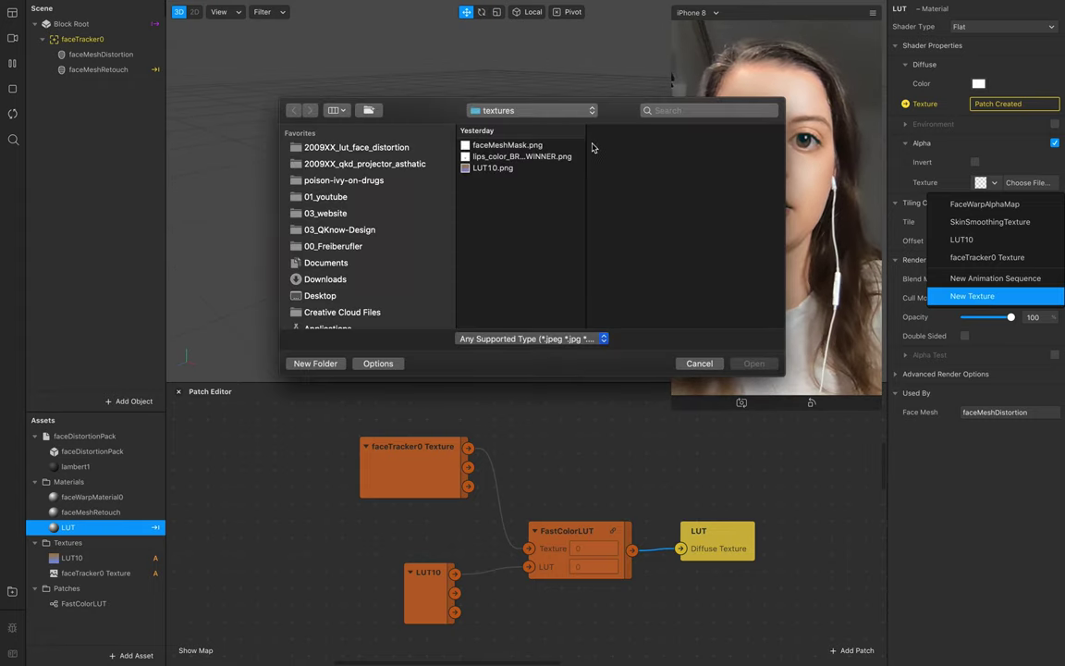
click(507, 146)
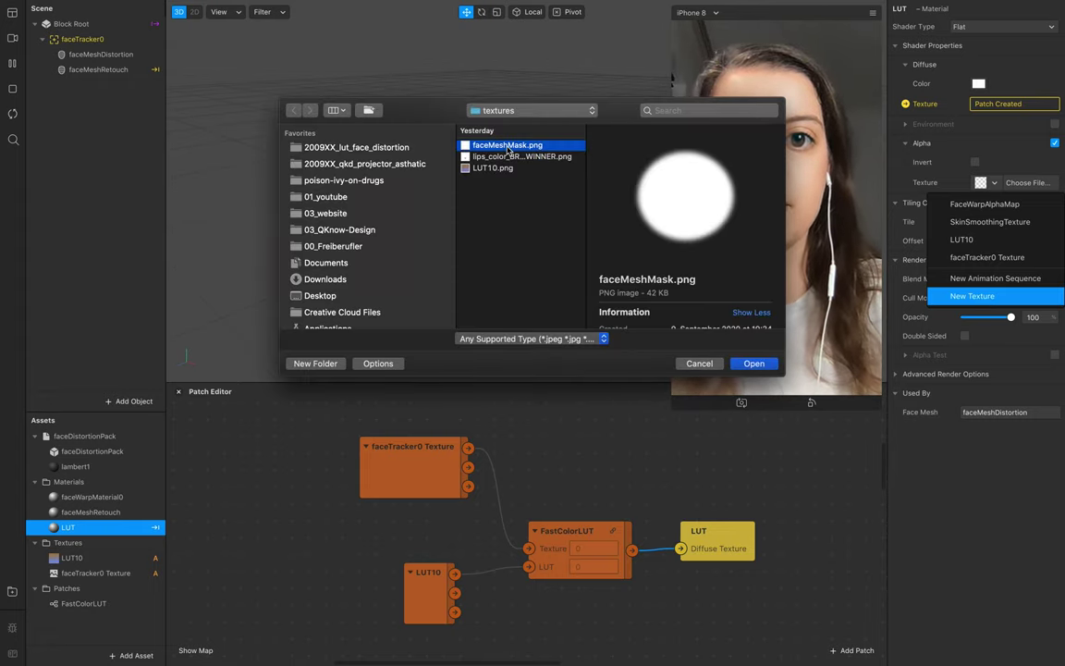
click(753, 363)
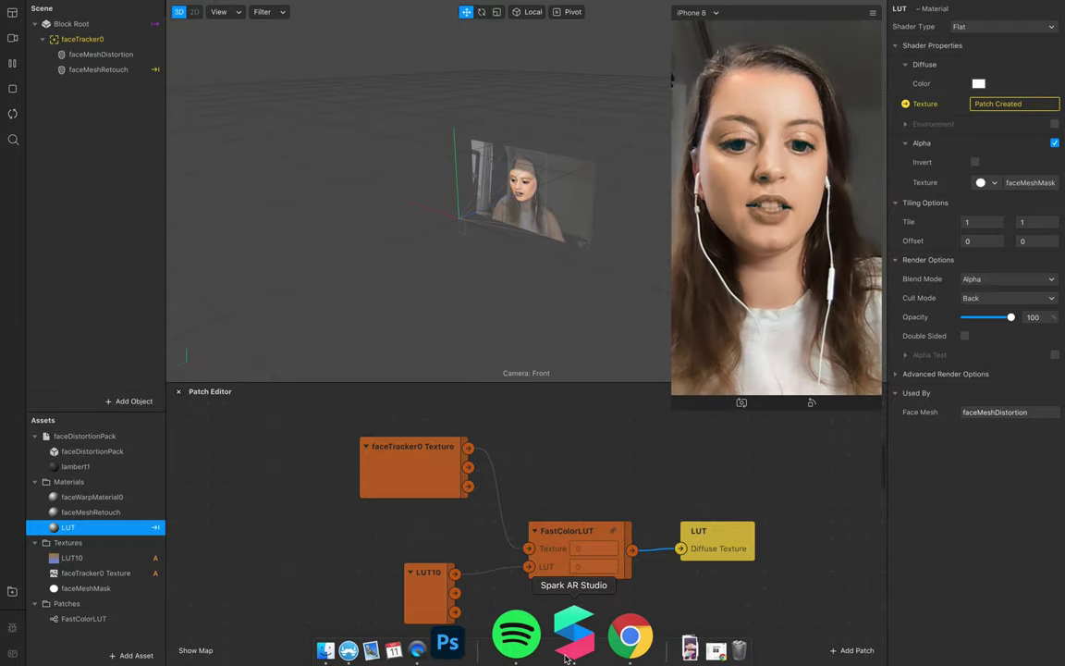
click(592, 638)
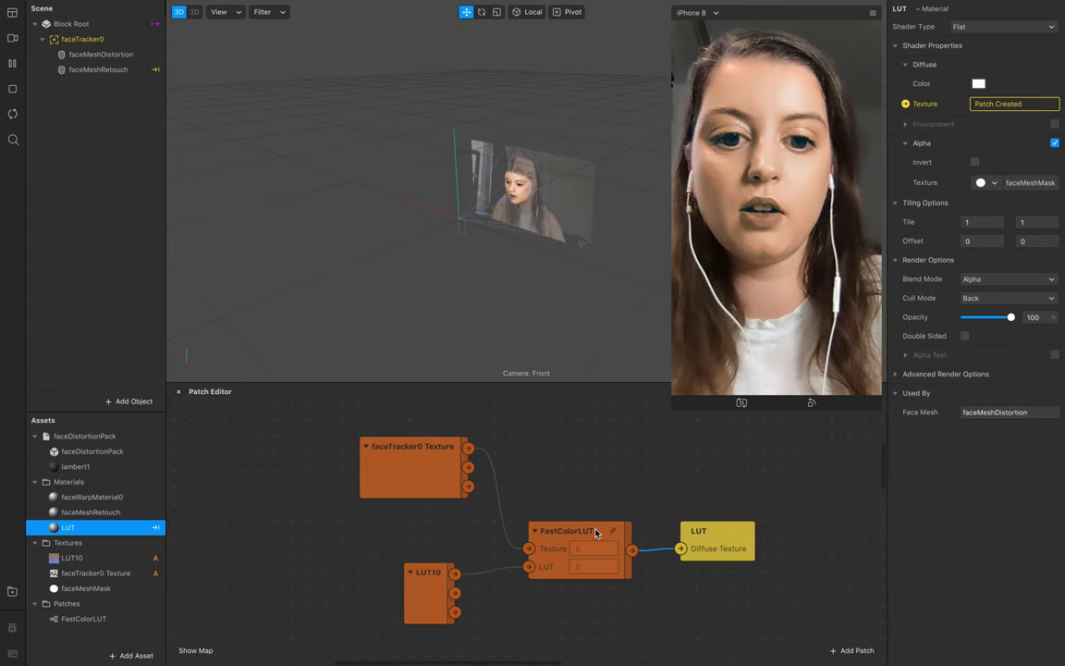
Save the FaceDistortion block with File > Save and return to the main project window.
scroll(678, 545, right, 1)
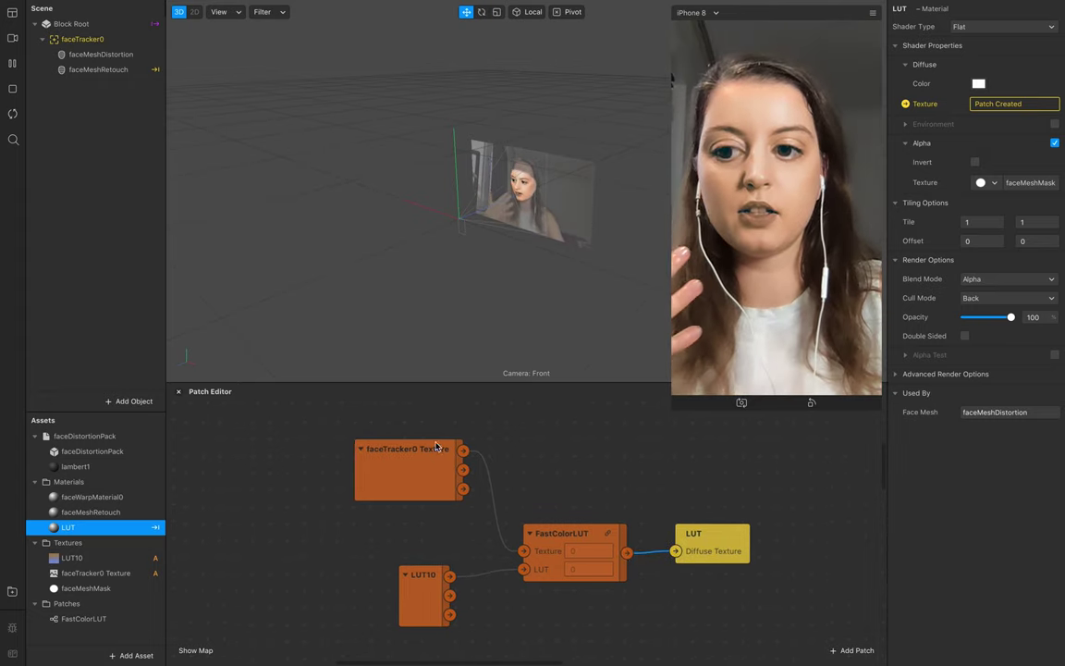
click(120, 7)
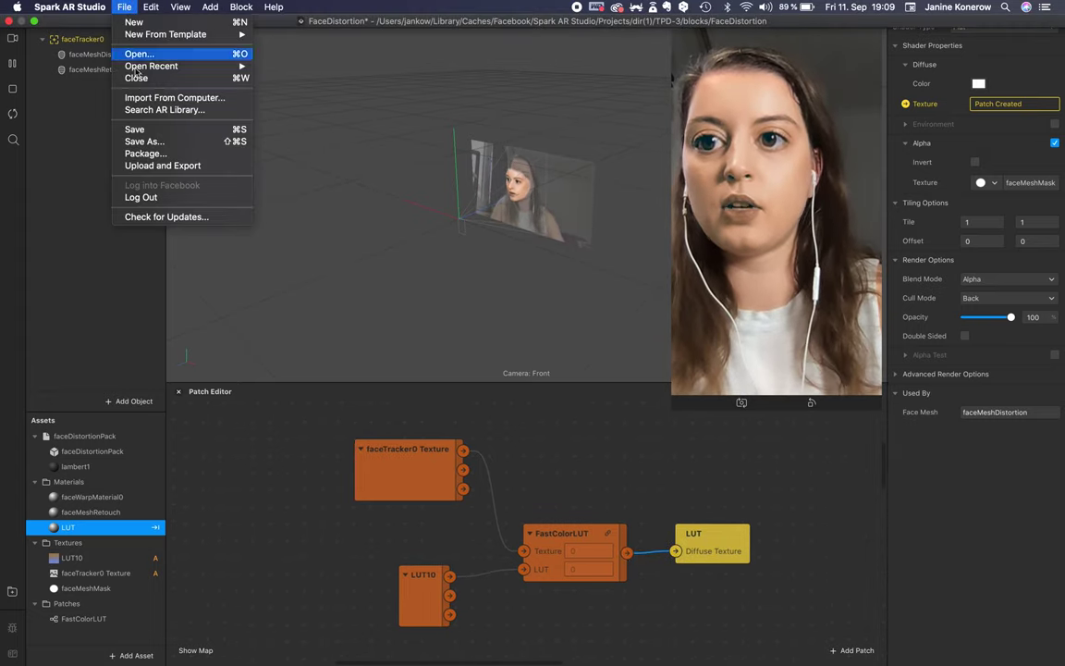
click(144, 131)
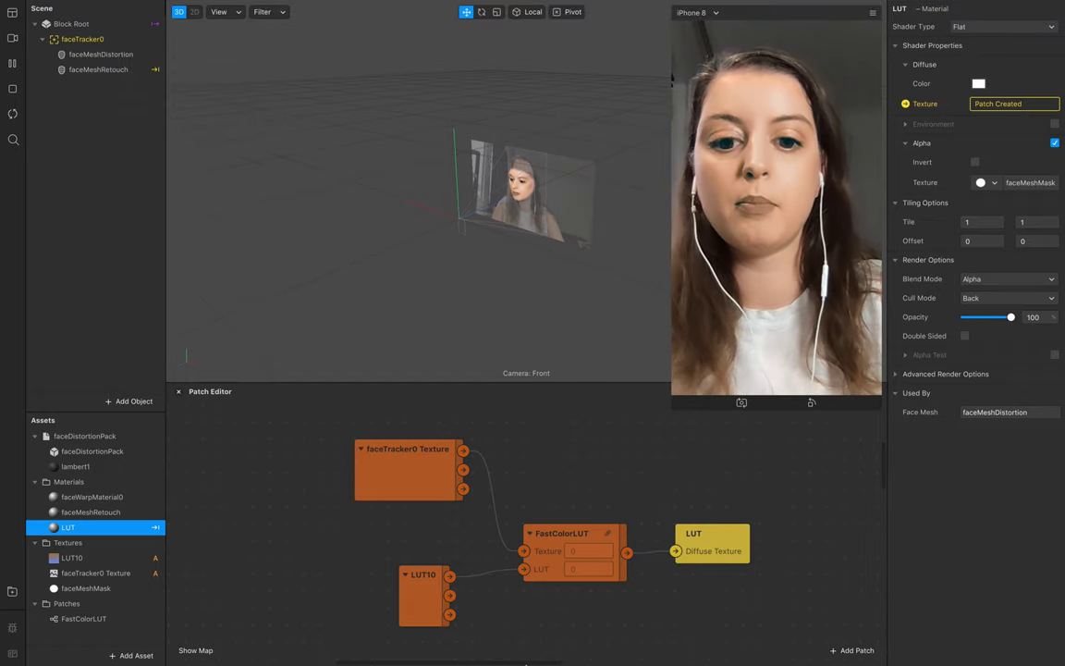
mouse_move(527, 661)
click(582, 647)
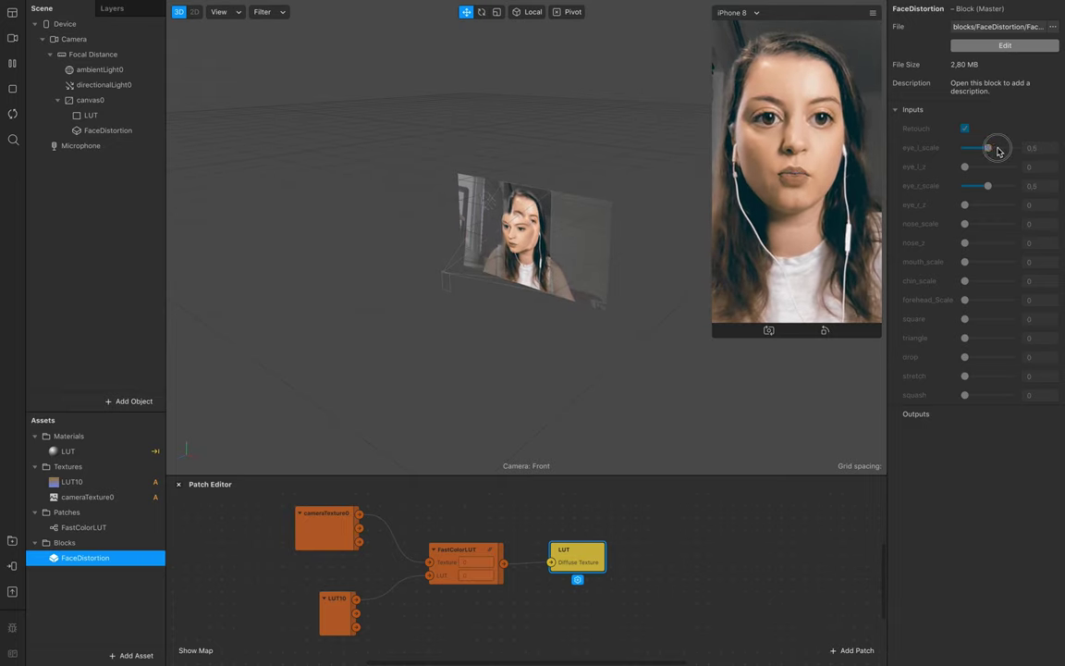
Try the FaceDistortion instance's mouth_scale input, then reopen the FaceDistortion block asset for editing.
click(88, 133)
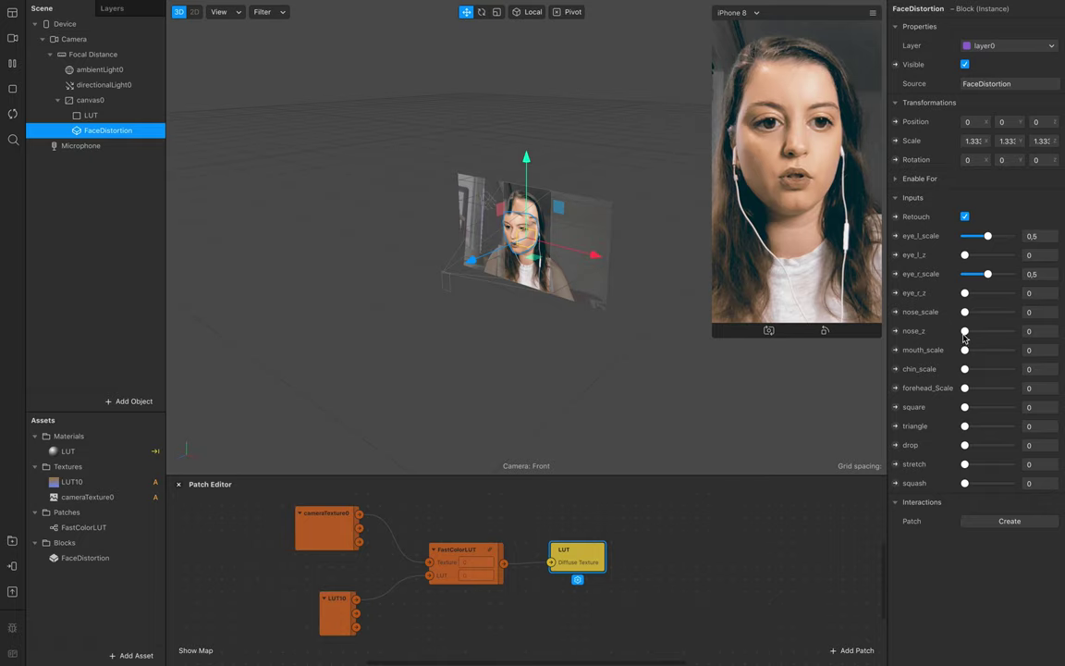
drag(982, 354, 1001, 352)
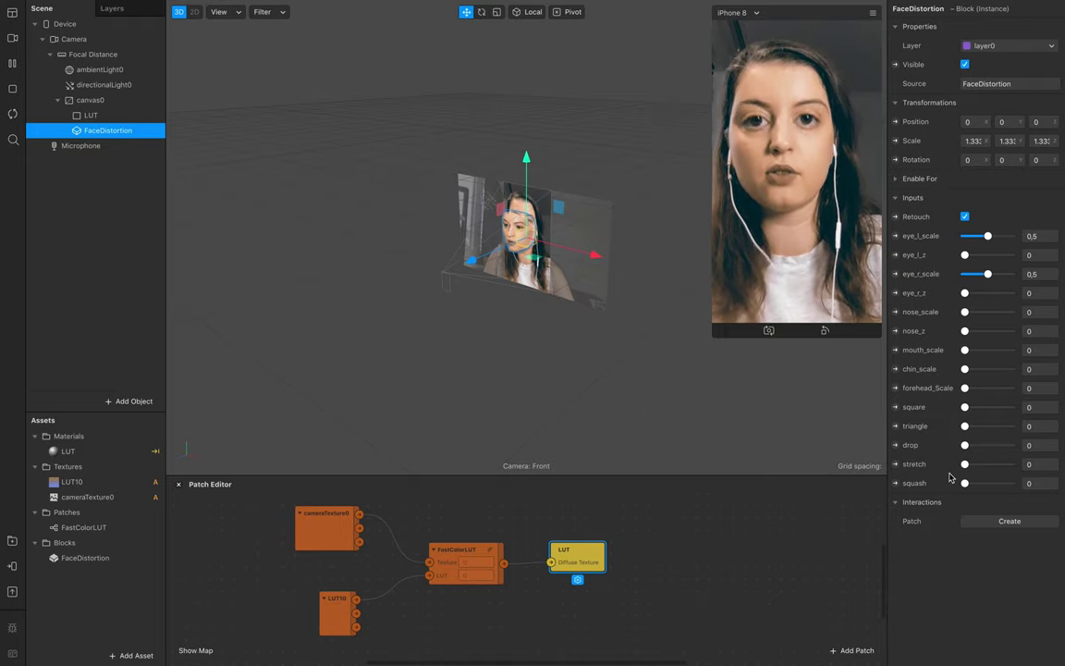
click(92, 559)
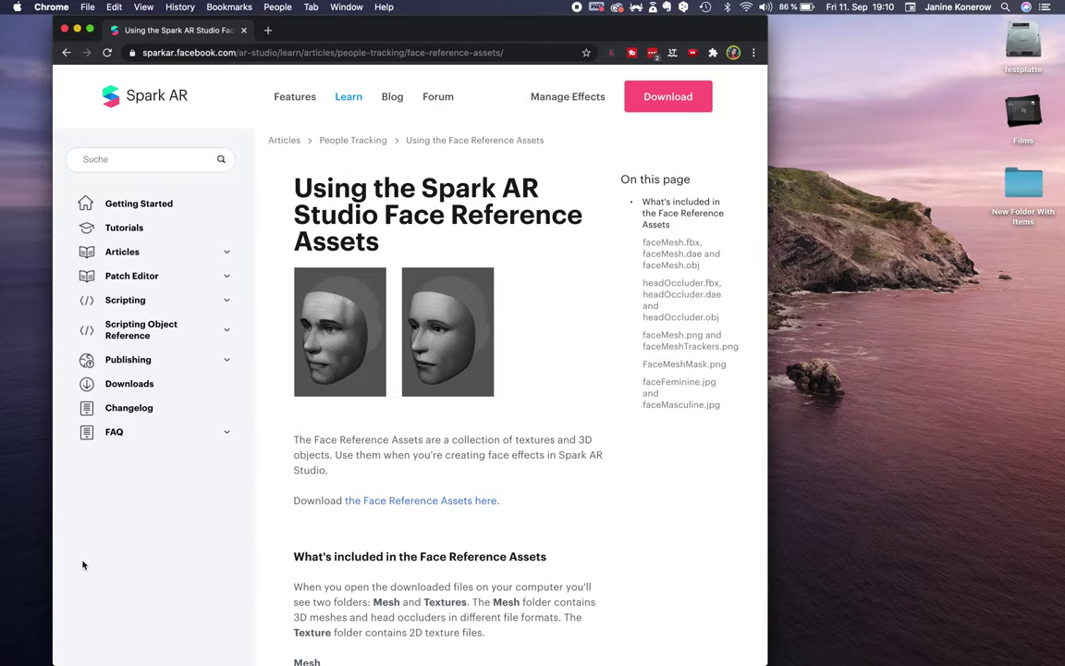
mouse_move(562, 662)
click(563, 634)
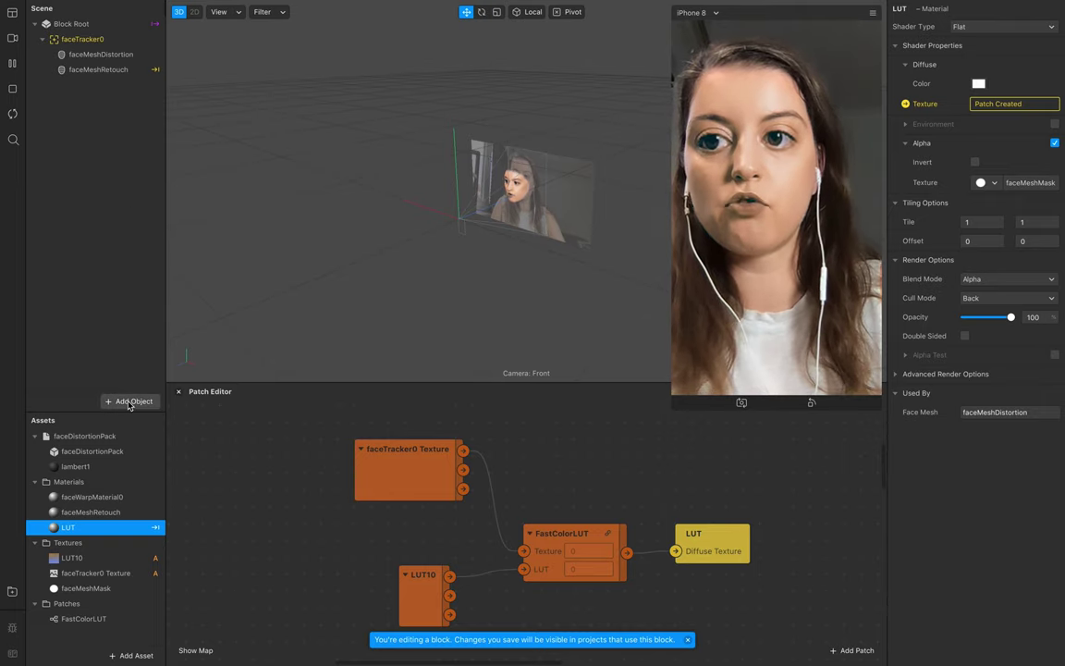
Add a face mesh under faceTracker0 and rename it MakeUp.
right_click(102, 40)
mouse_move(147, 53)
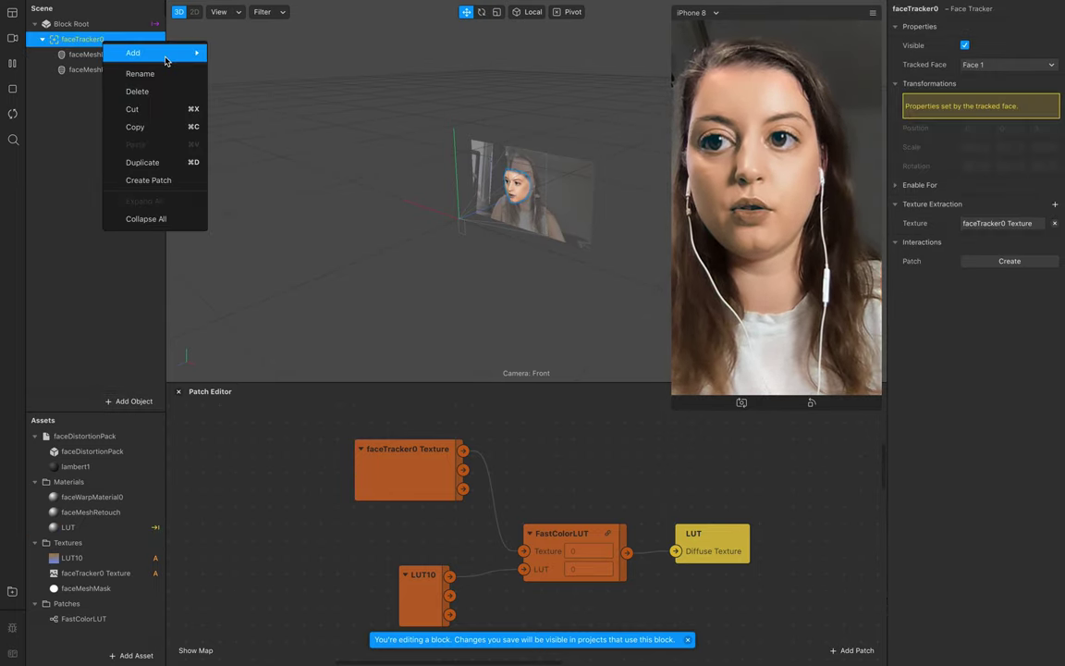
click(266, 127)
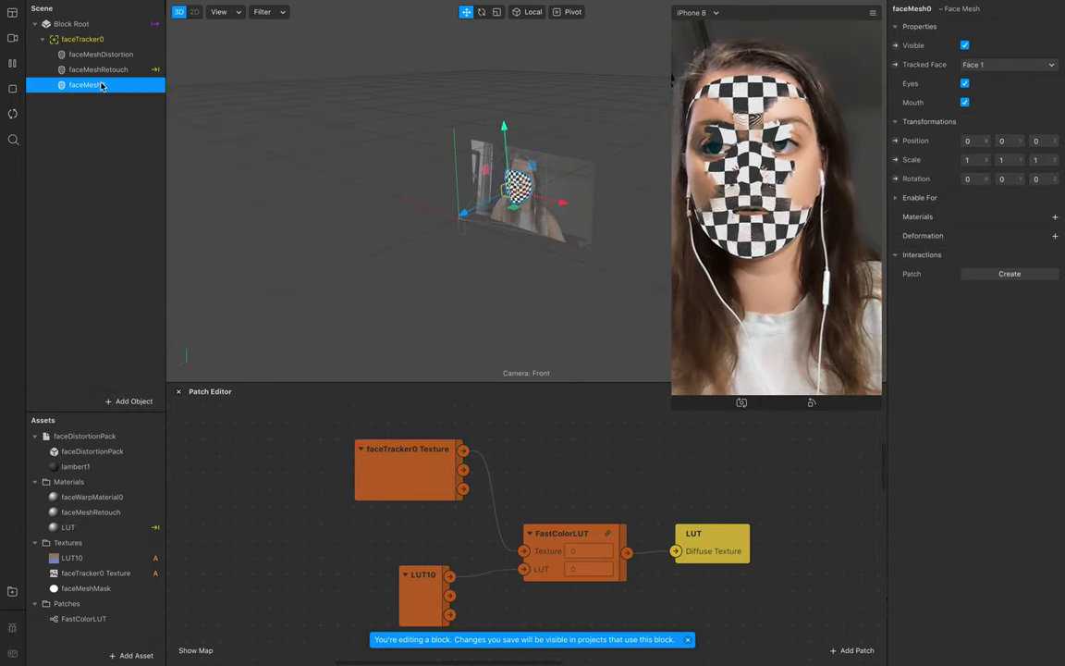
double_click(102, 85)
text(MakeUP)
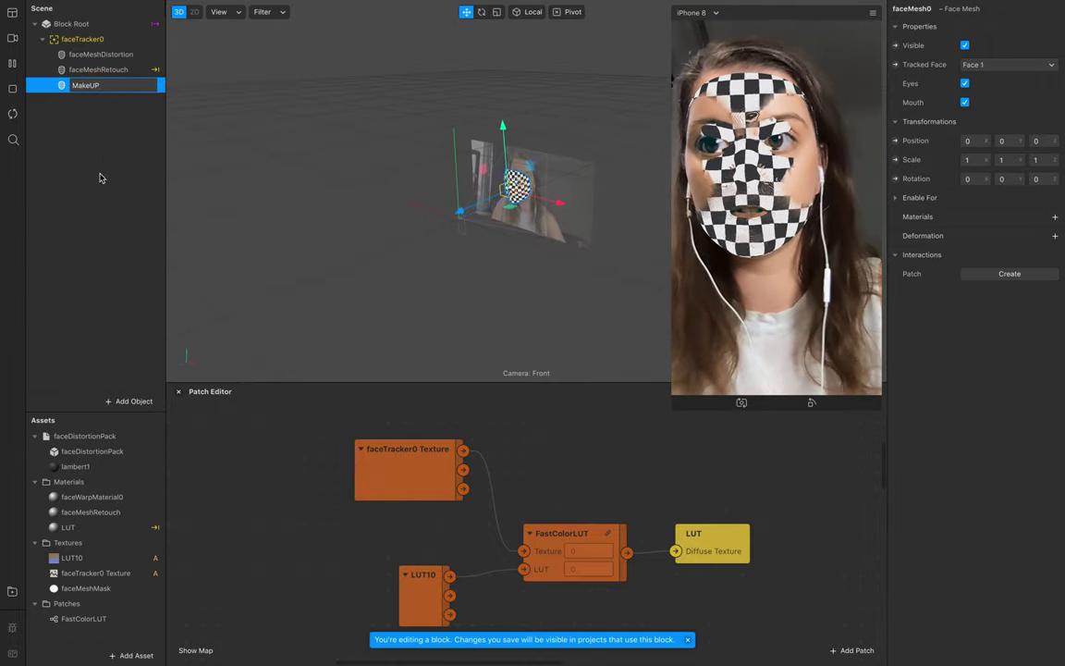
key(Return)
double_click(98, 92)
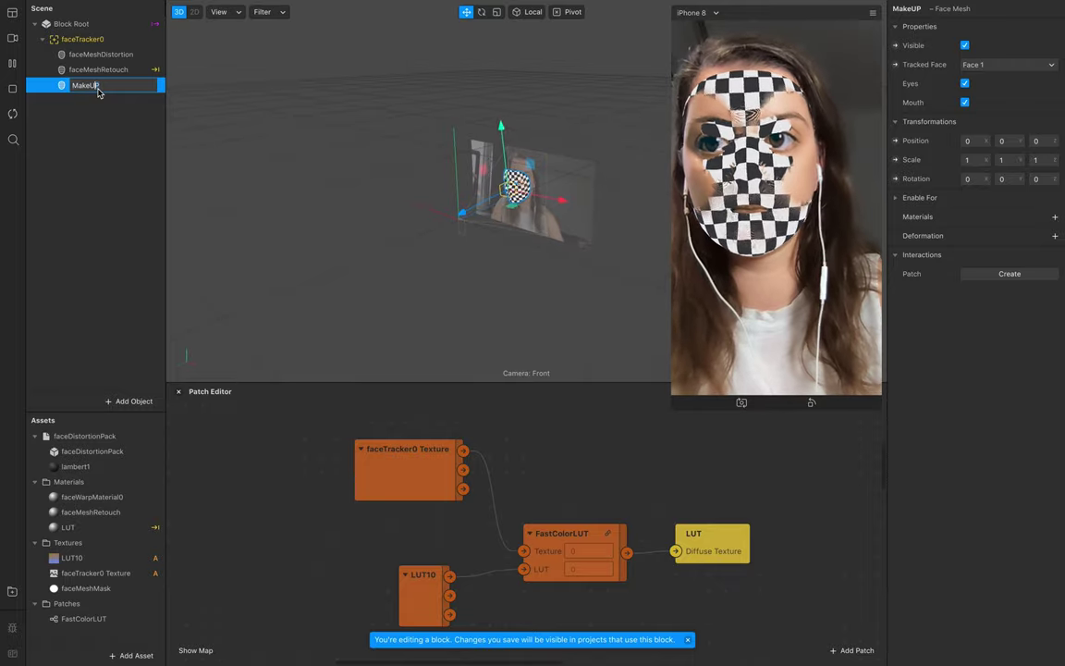
text(p)
click(111, 161)
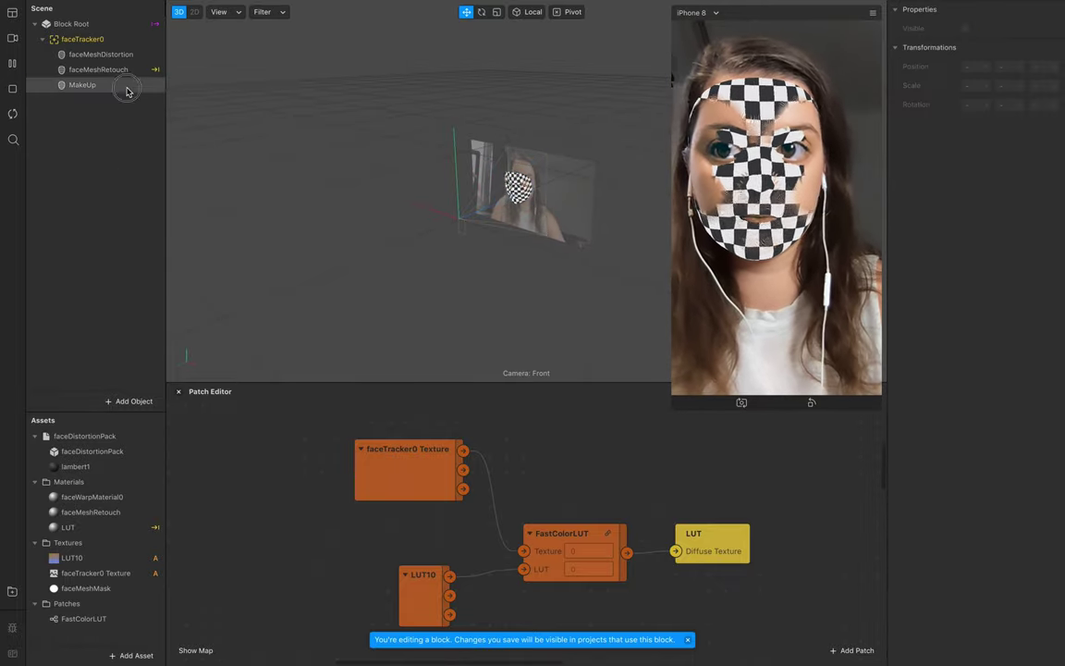
Give the MakeUp face mesh a new material named MakeUp.
click(111, 85)
click(1054, 216)
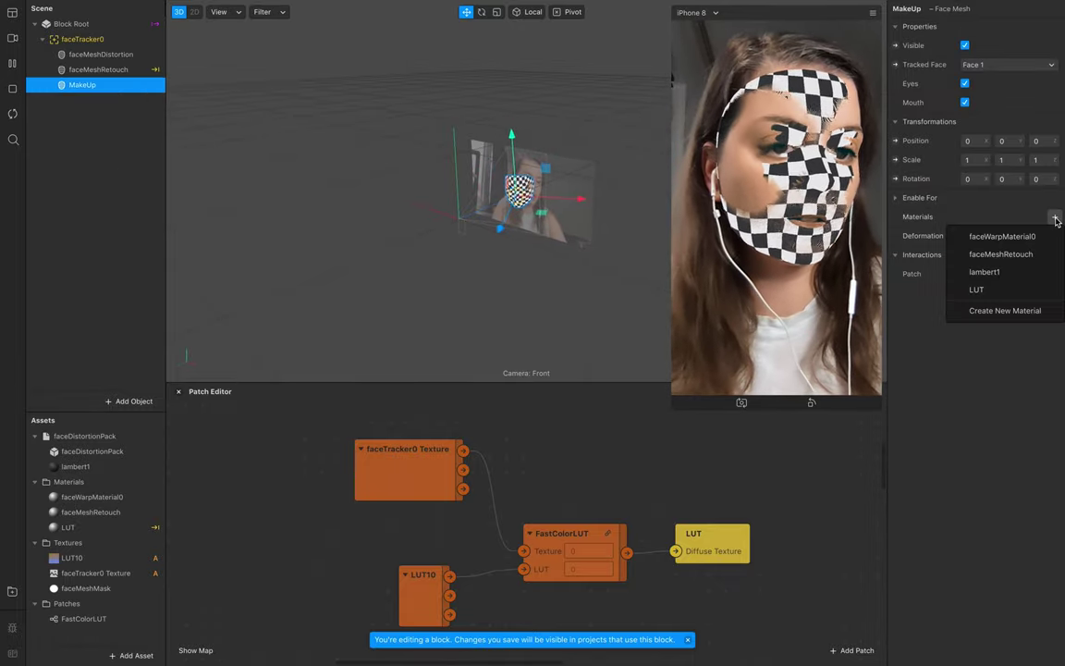
click(996, 309)
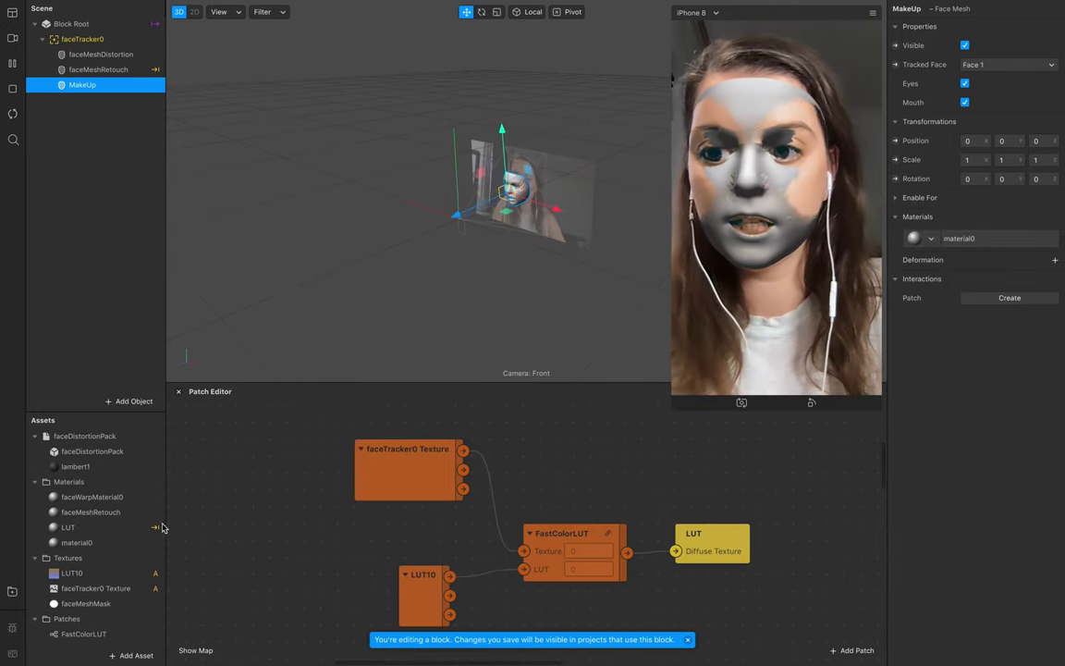
double_click(138, 542)
text(Ma)
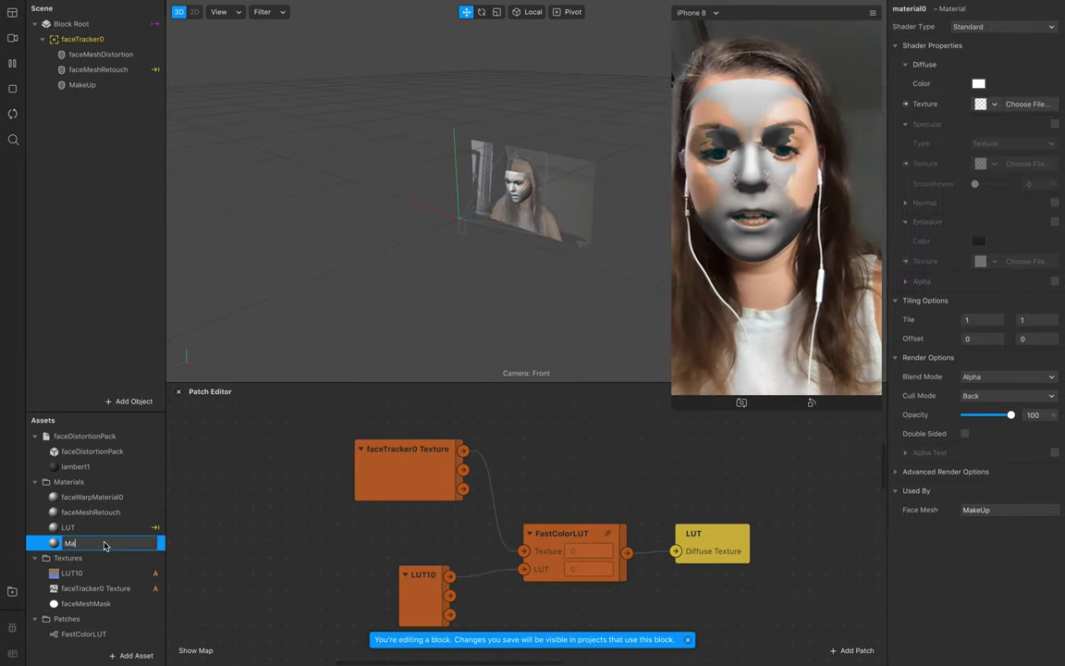
text(keUp)
key(Return)
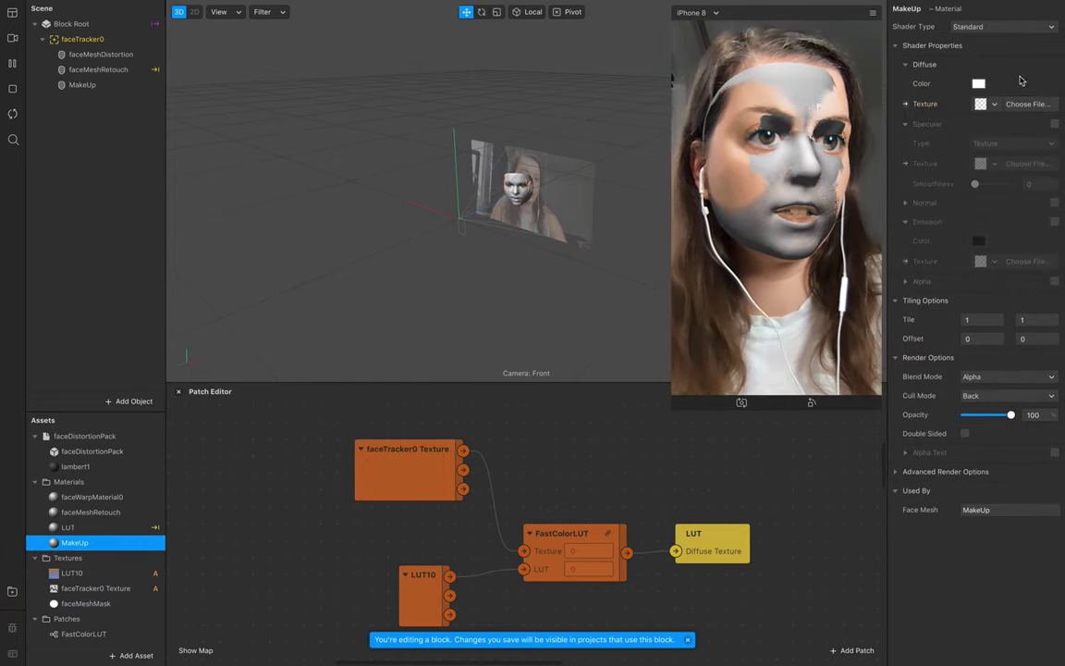
Set the MakeUp material's shader to Face Paint using a new lips_color_BREADWINNER.png texture.
click(989, 27)
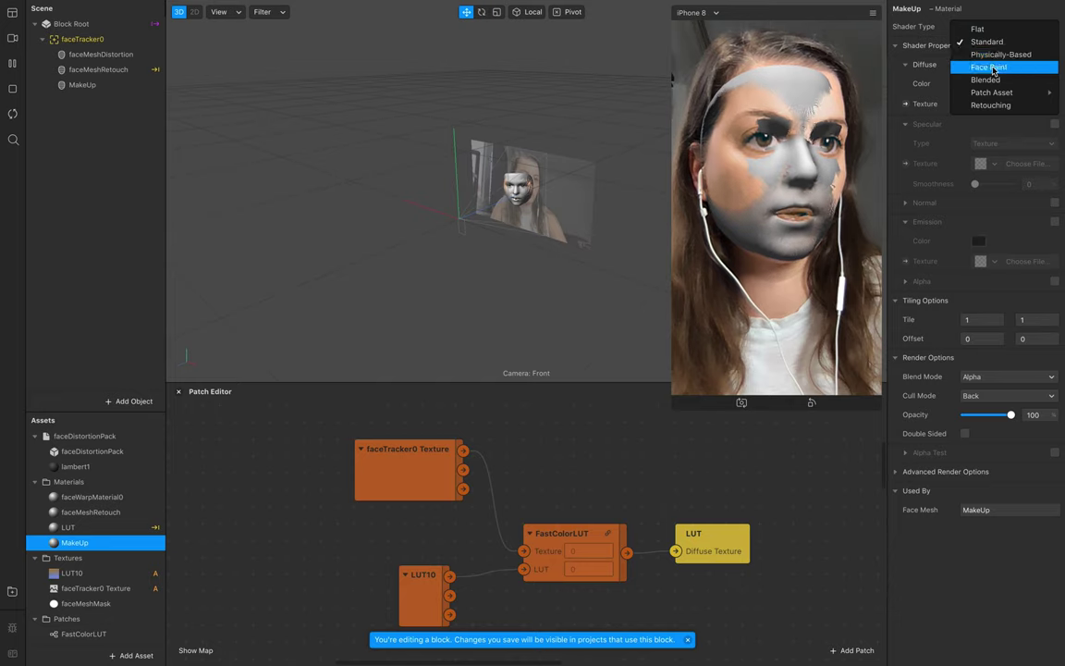
click(1008, 70)
click(977, 85)
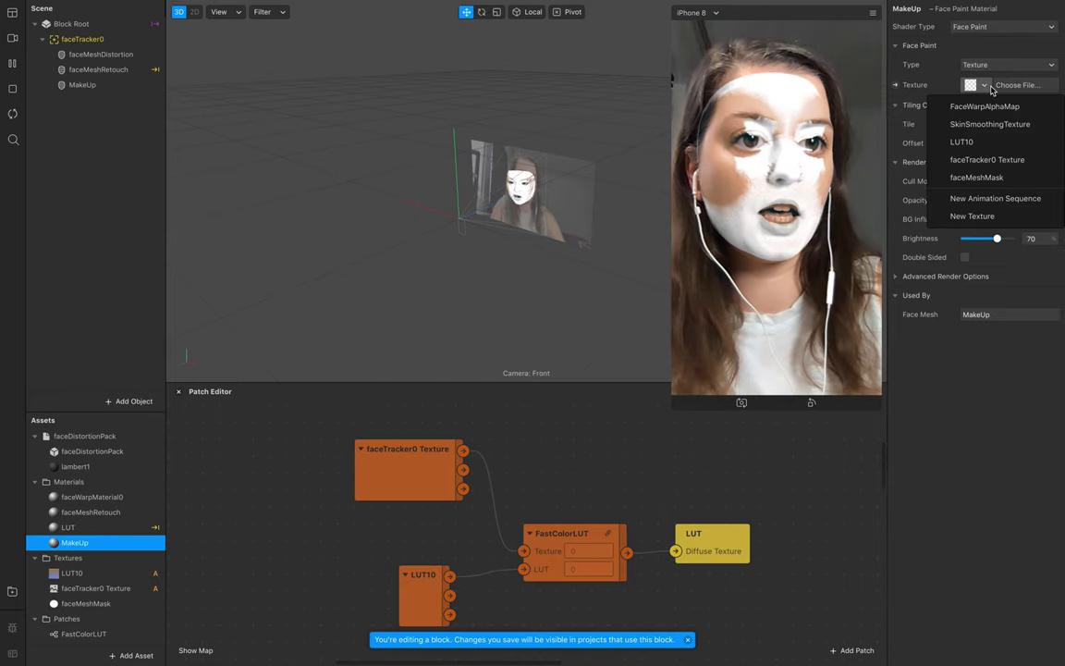
click(992, 217)
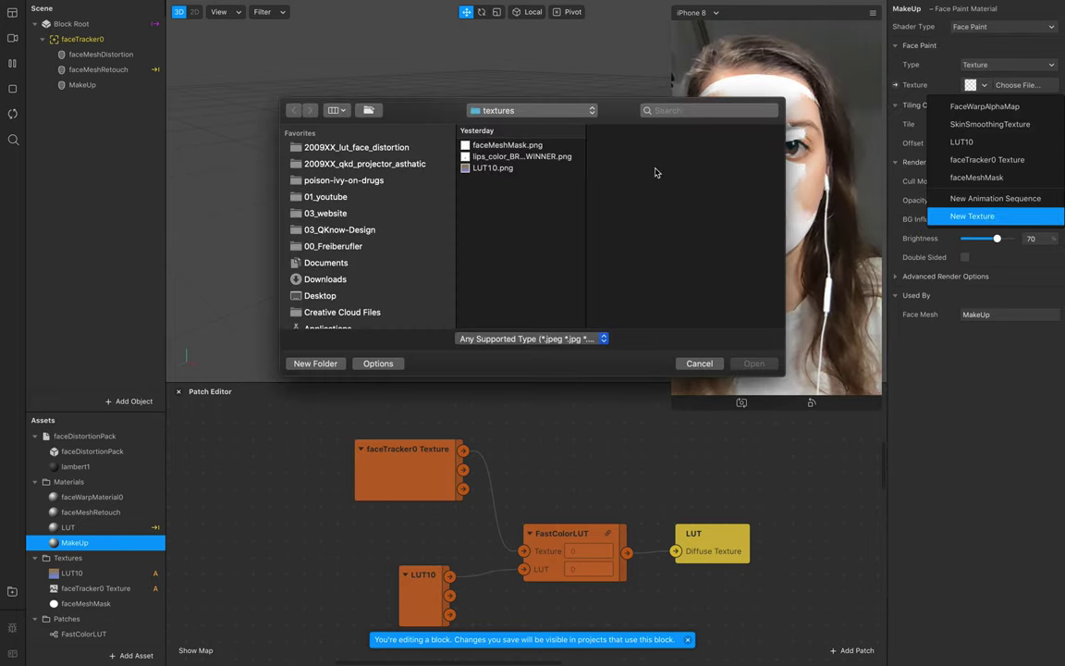
click(513, 157)
key(space)
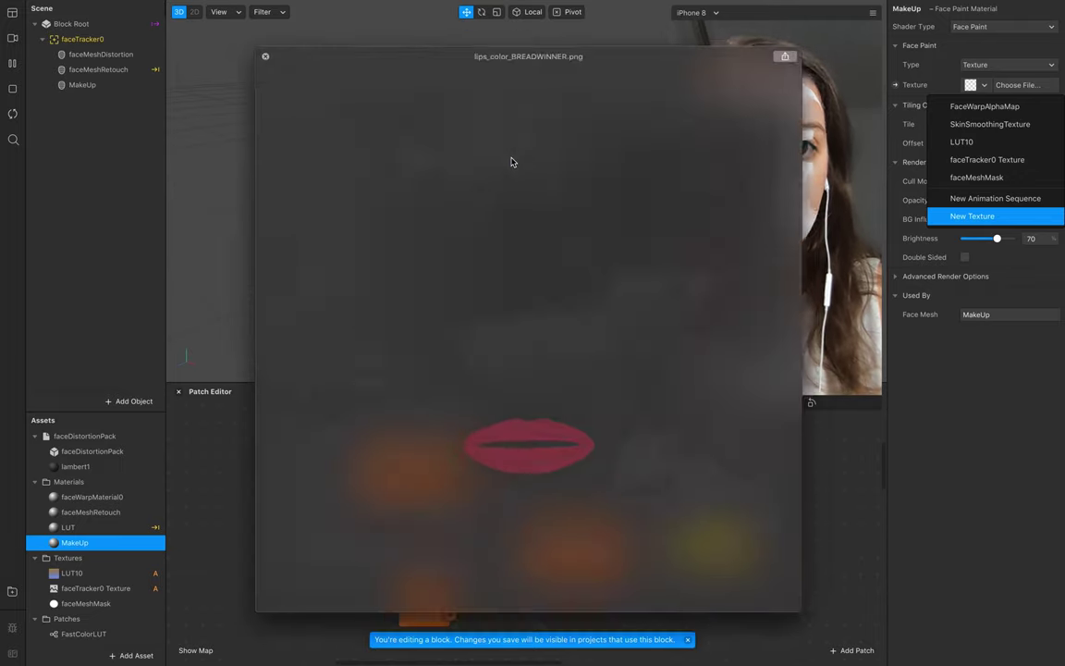
key(space)
key(space)
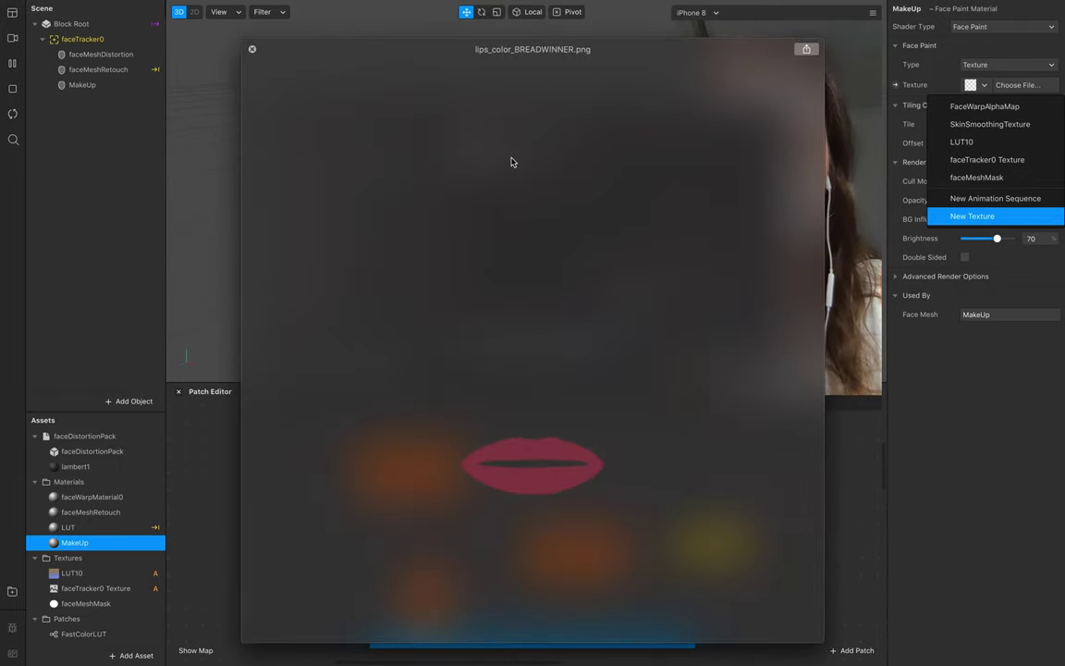
key(space)
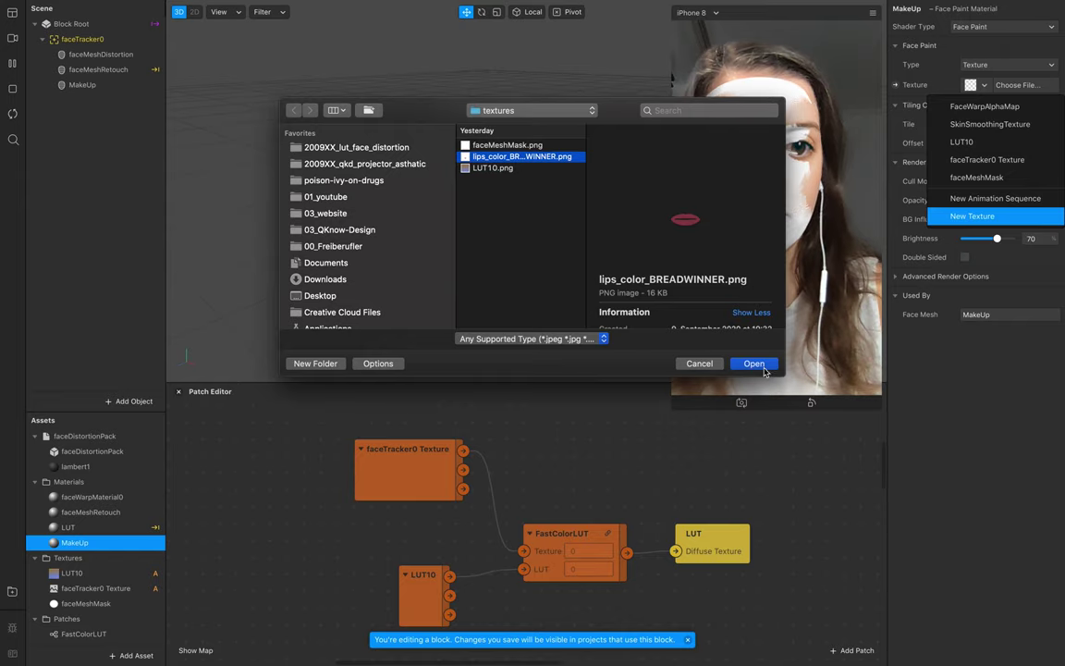
click(755, 364)
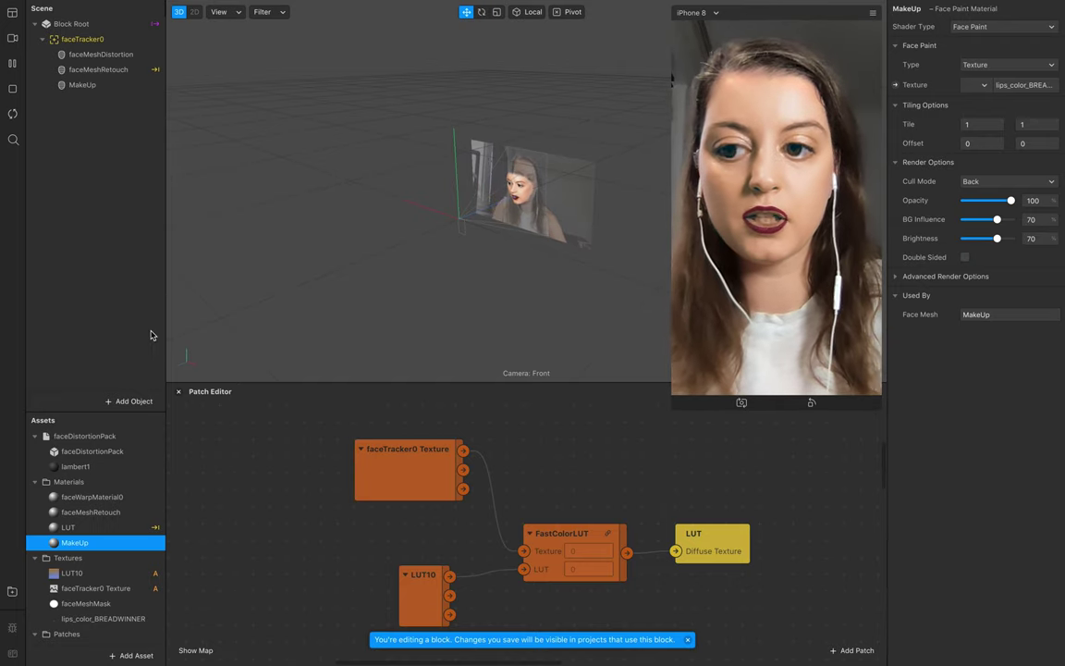
Turn off Use Depth Test and Write to Depth on the LUT material.
click(102, 527)
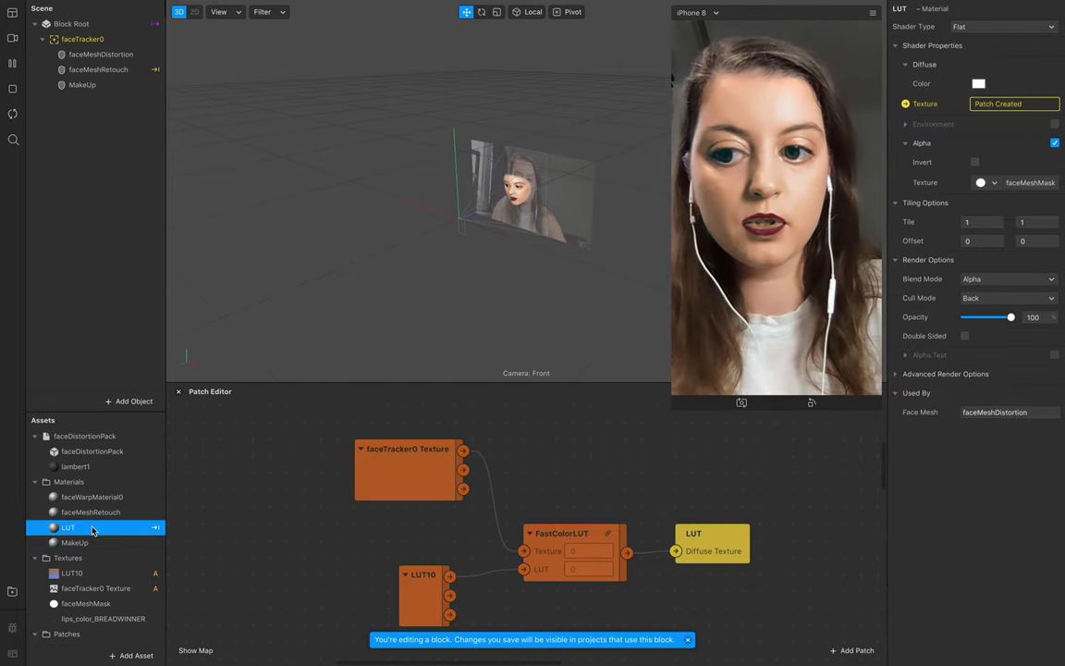
click(906, 375)
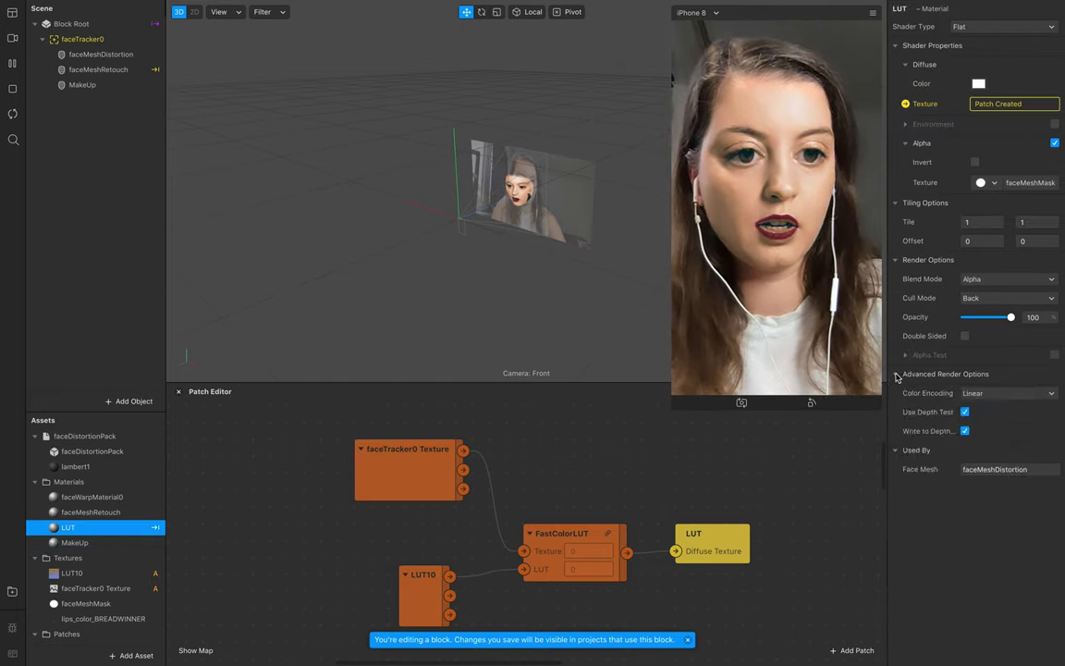
click(965, 431)
click(964, 411)
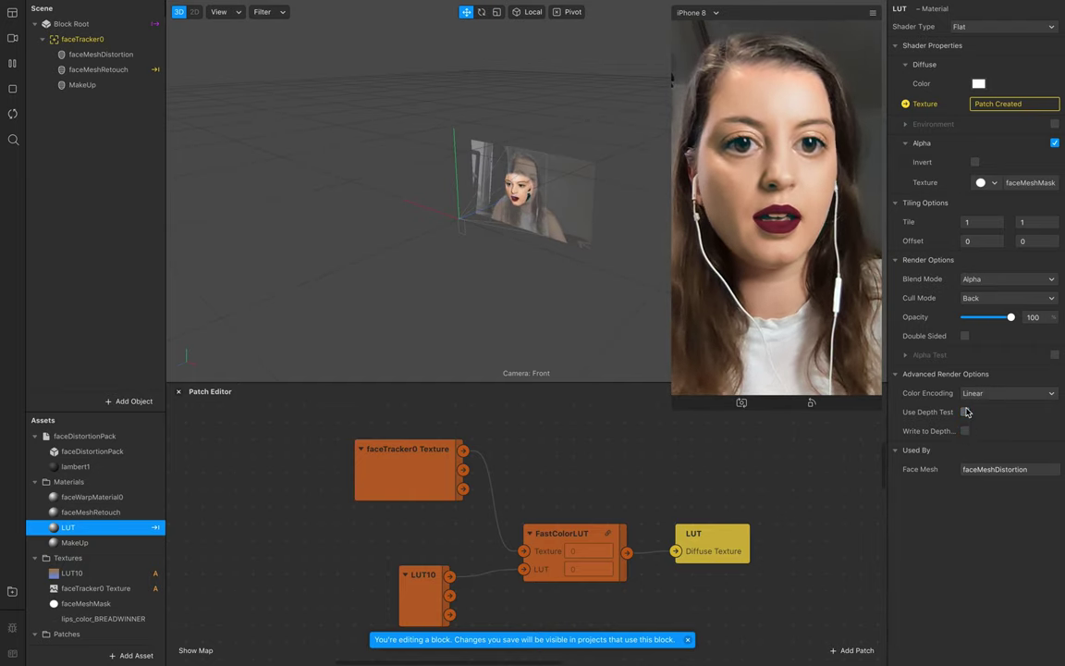
Turn off depth testing in the MakeUp material's Advanced Render Options.
click(81, 84)
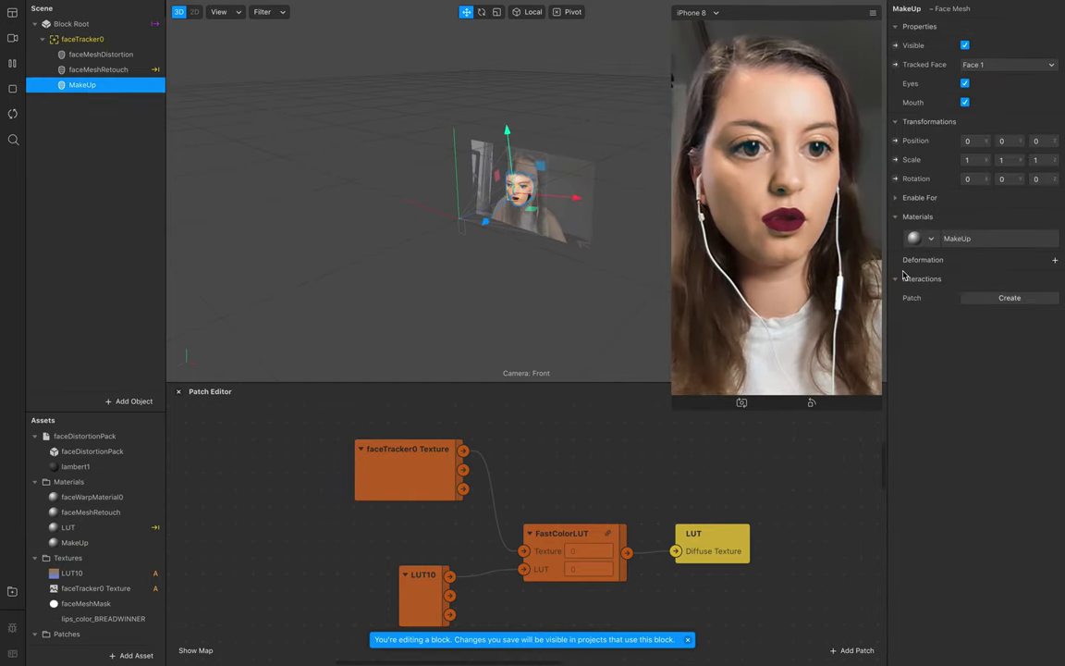
click(75, 542)
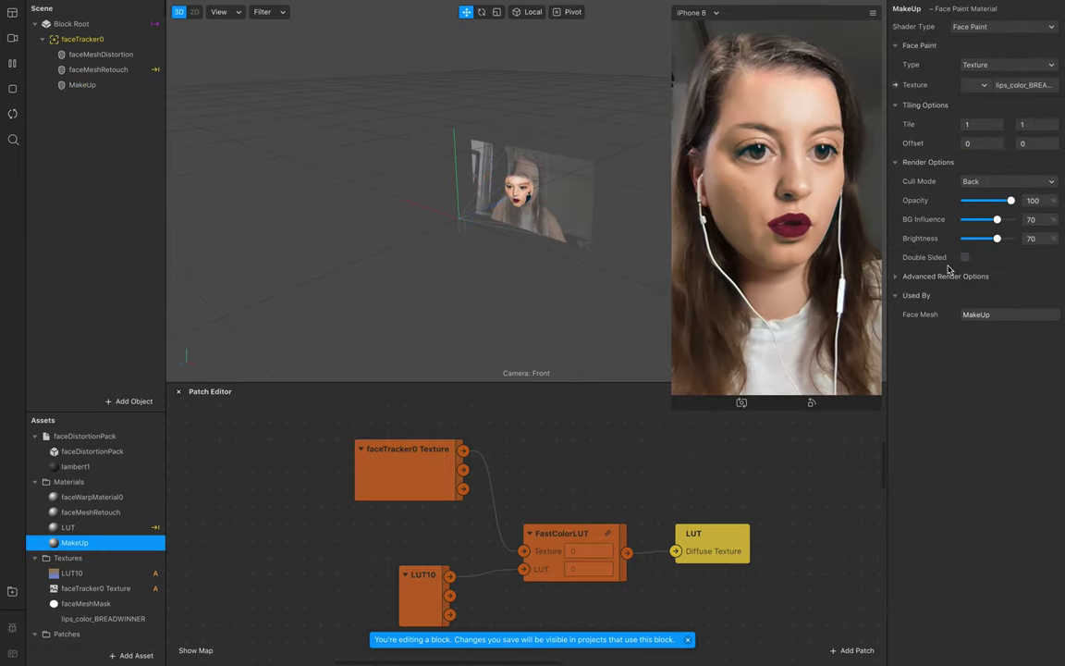
click(895, 277)
click(965, 295)
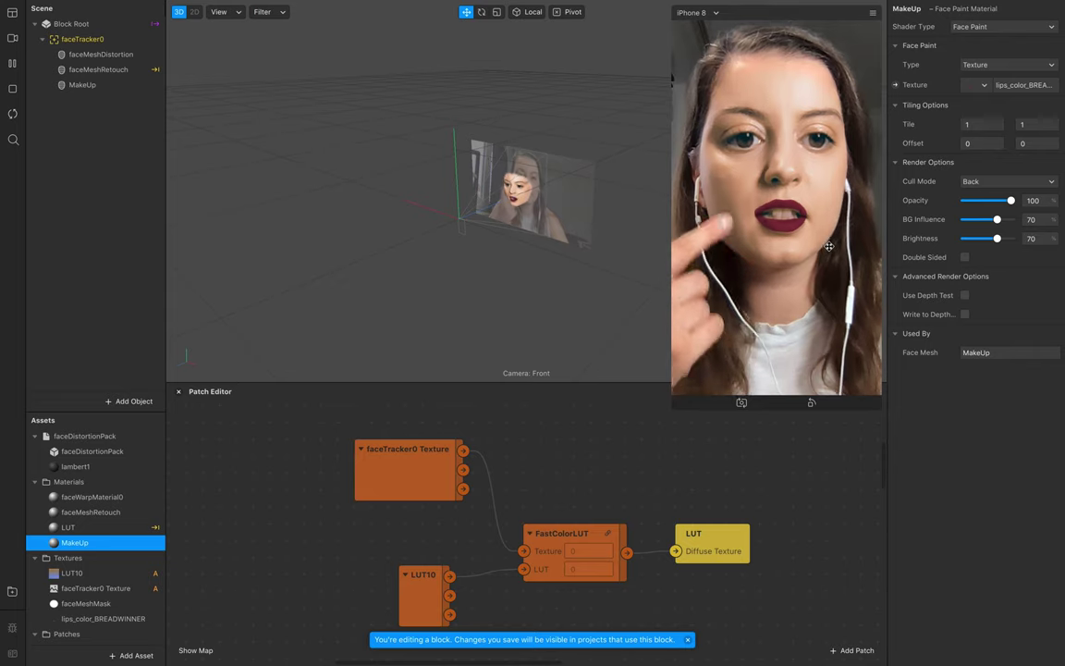
click(242, 8)
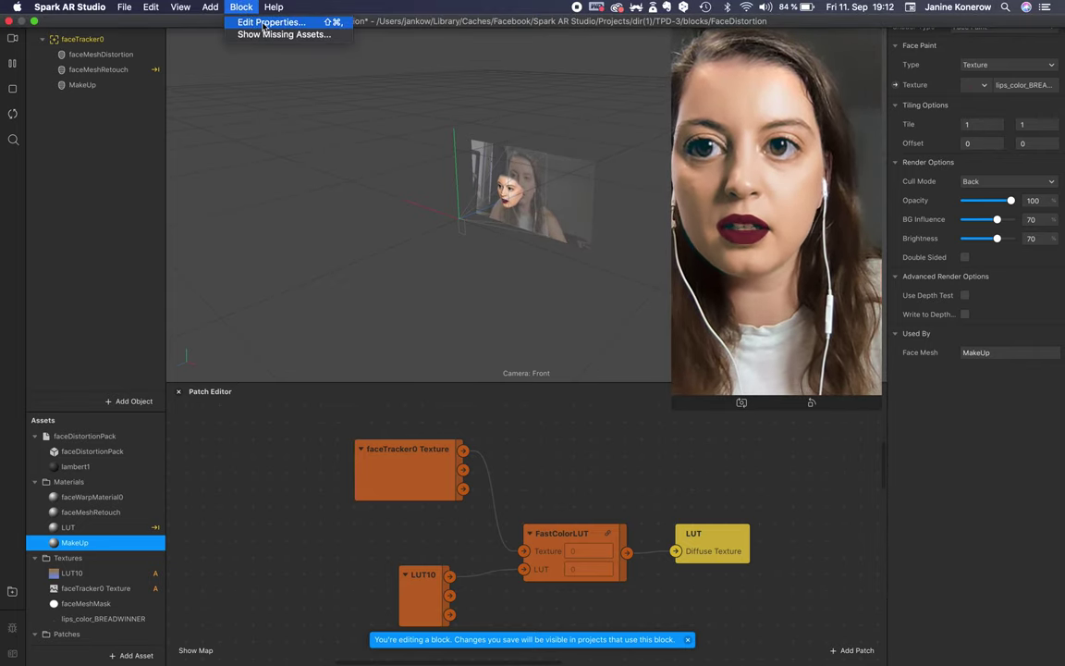
Set Face Tracking accuracy to High in the block's Capabilities and confirm with Done.
click(264, 25)
drag(454, 179, 293, 182)
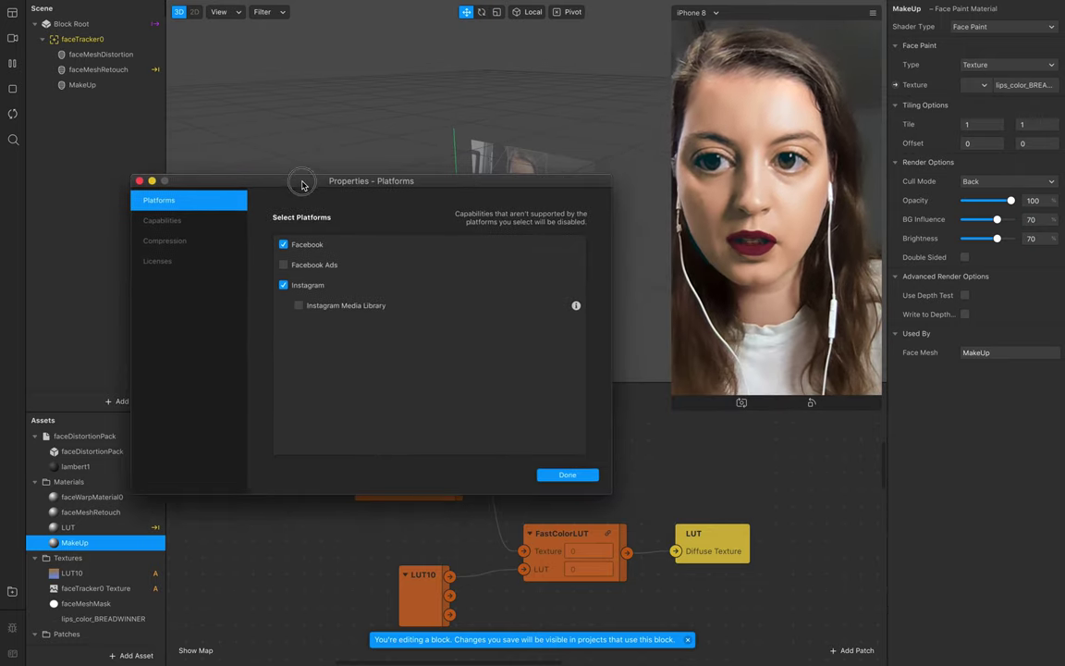
click(179, 222)
click(282, 282)
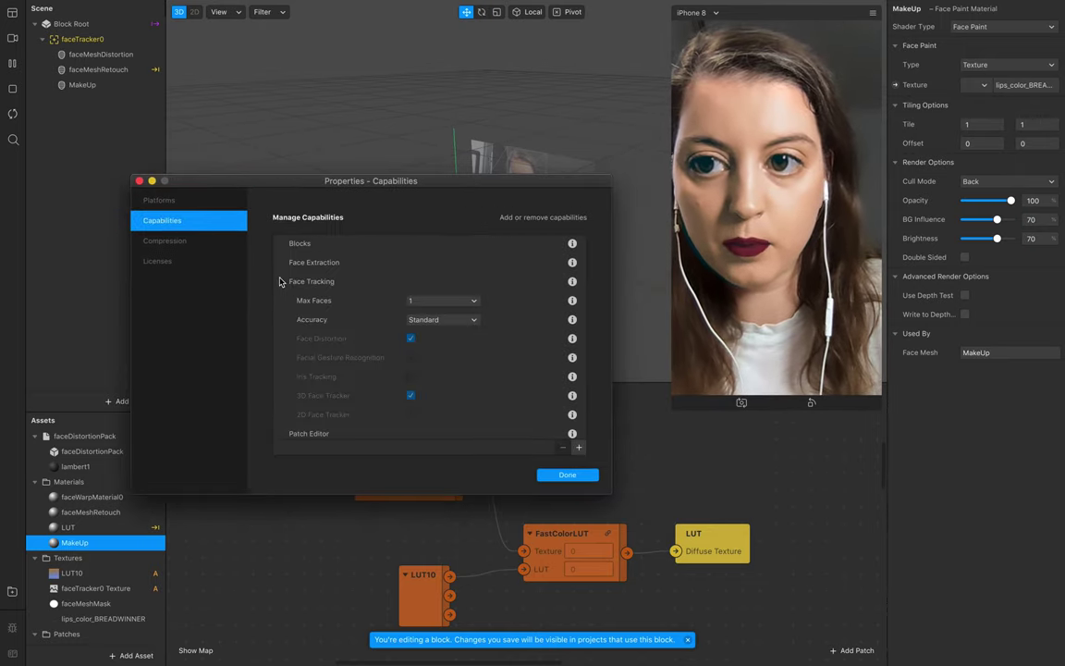
click(443, 319)
click(450, 337)
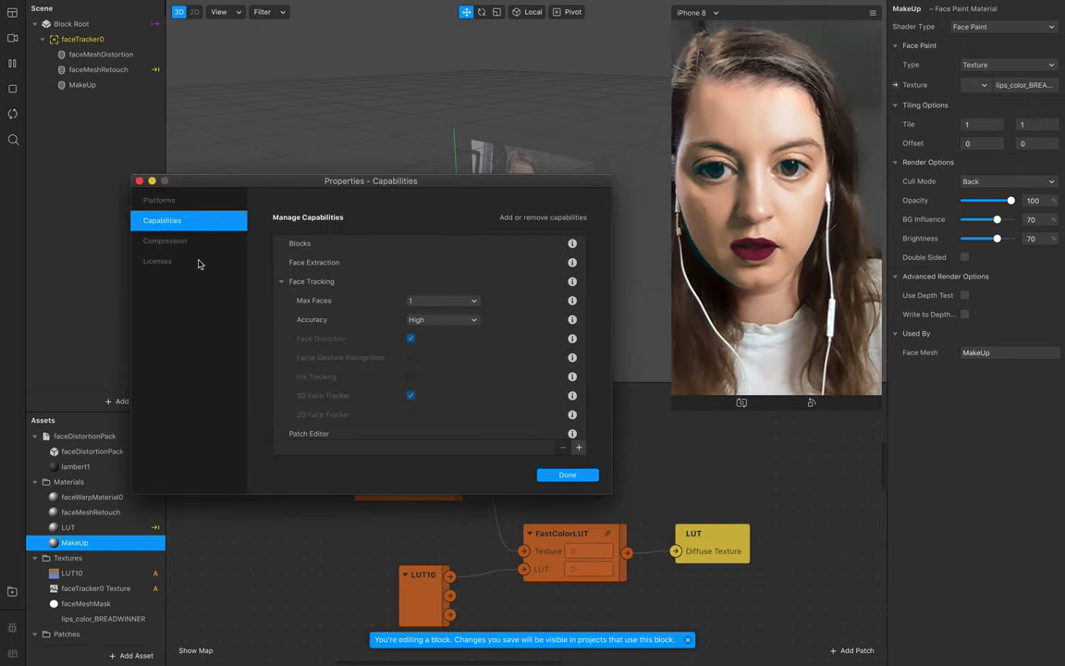
click(192, 242)
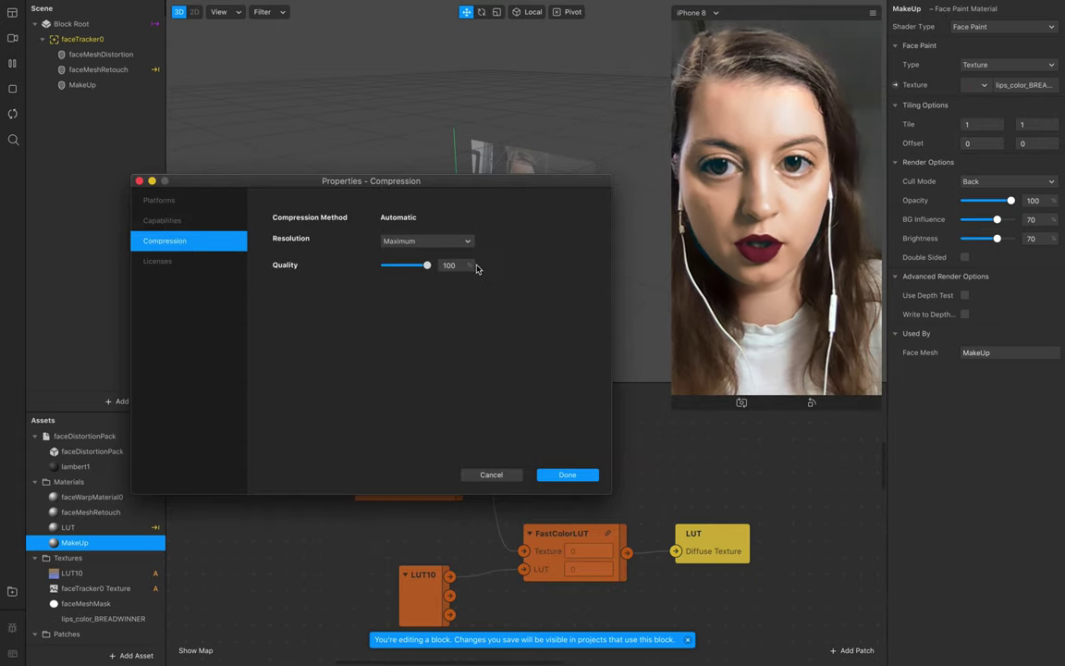
click(568, 475)
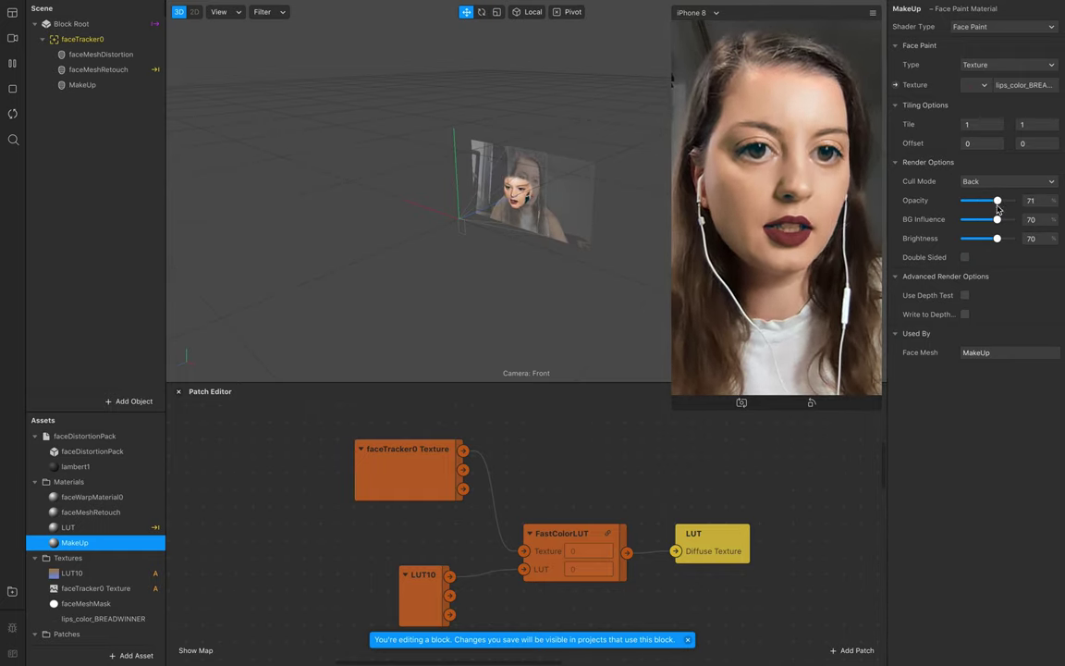
Lower the MakeUp material's BG Influence to 54, then select the MakeUp face mesh.
drag(994, 220, 991, 224)
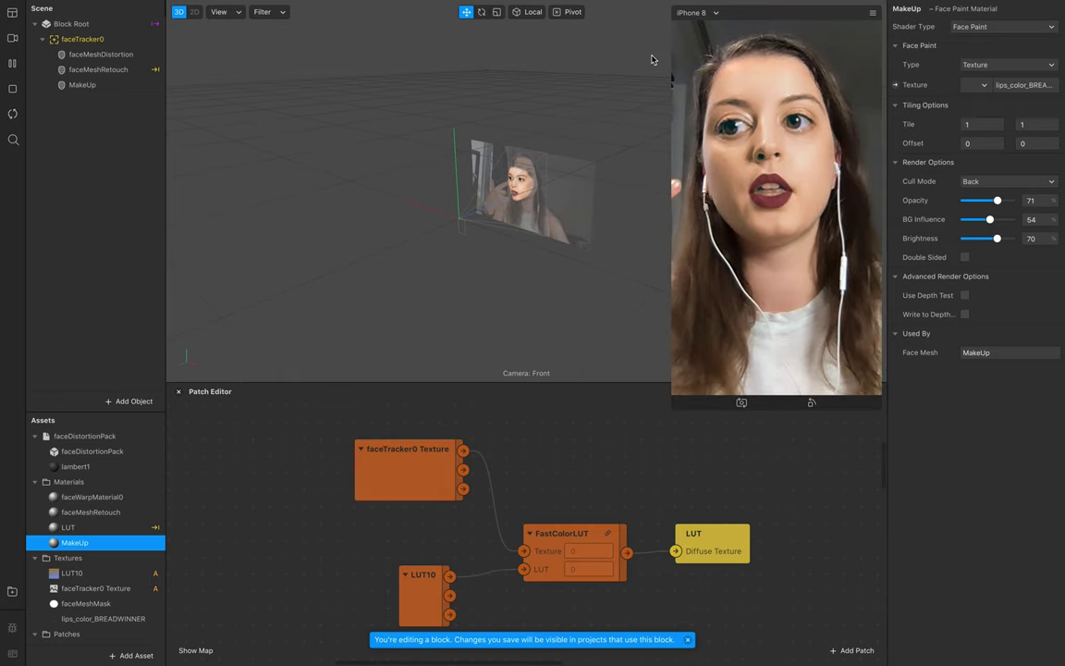
click(97, 87)
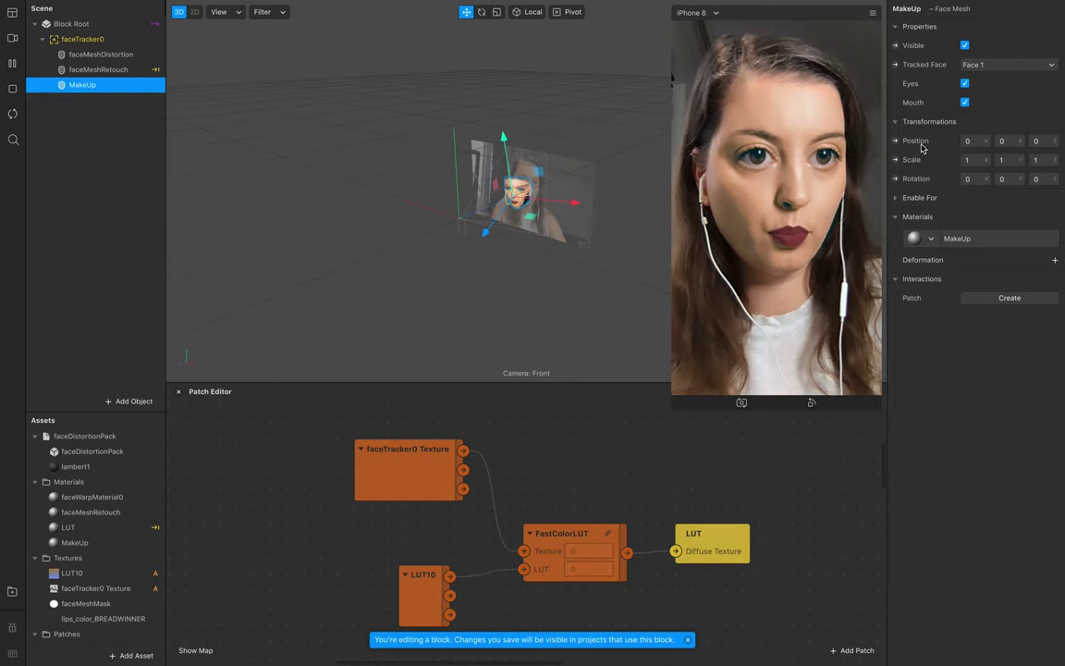
Set the MakeUp face mesh's Position Z to 0.001.
click(1037, 140)
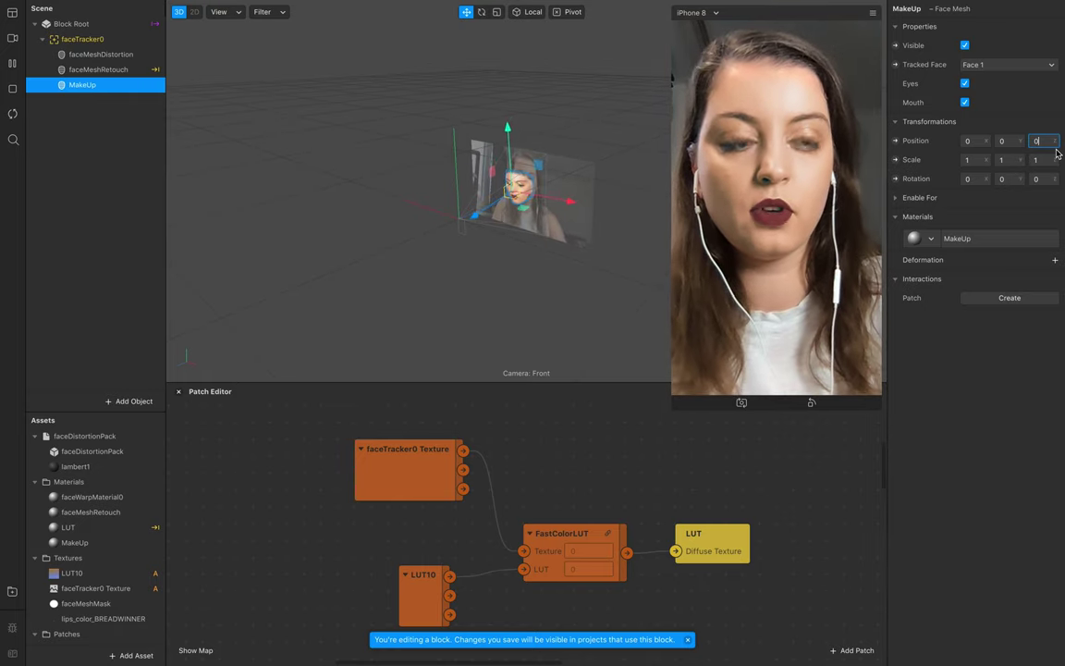
text(0.001)
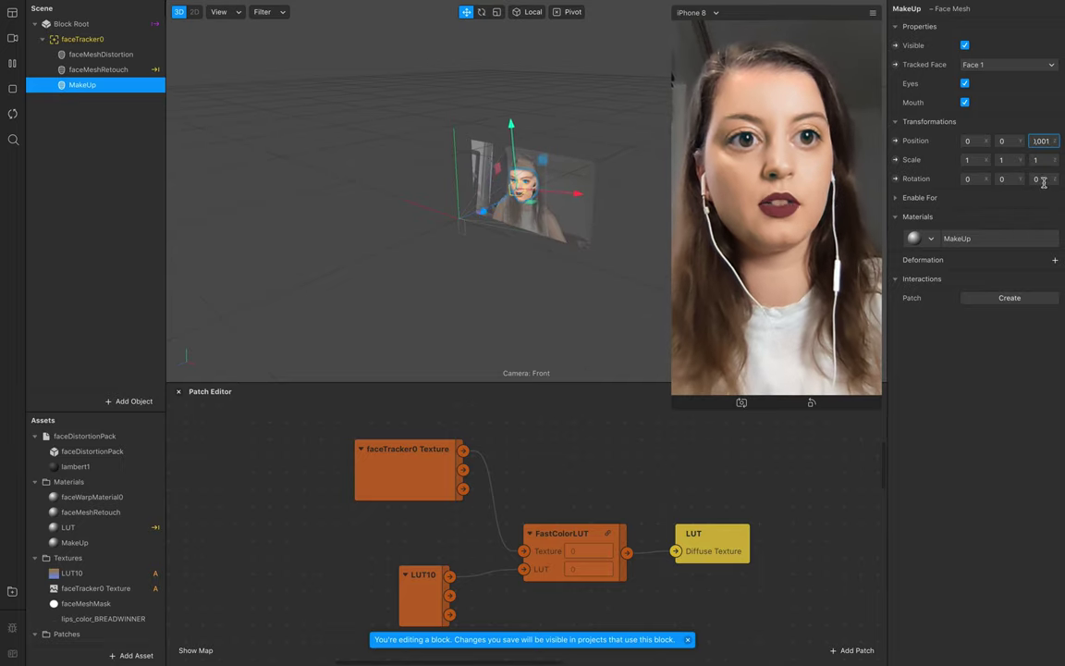
click(1042, 160)
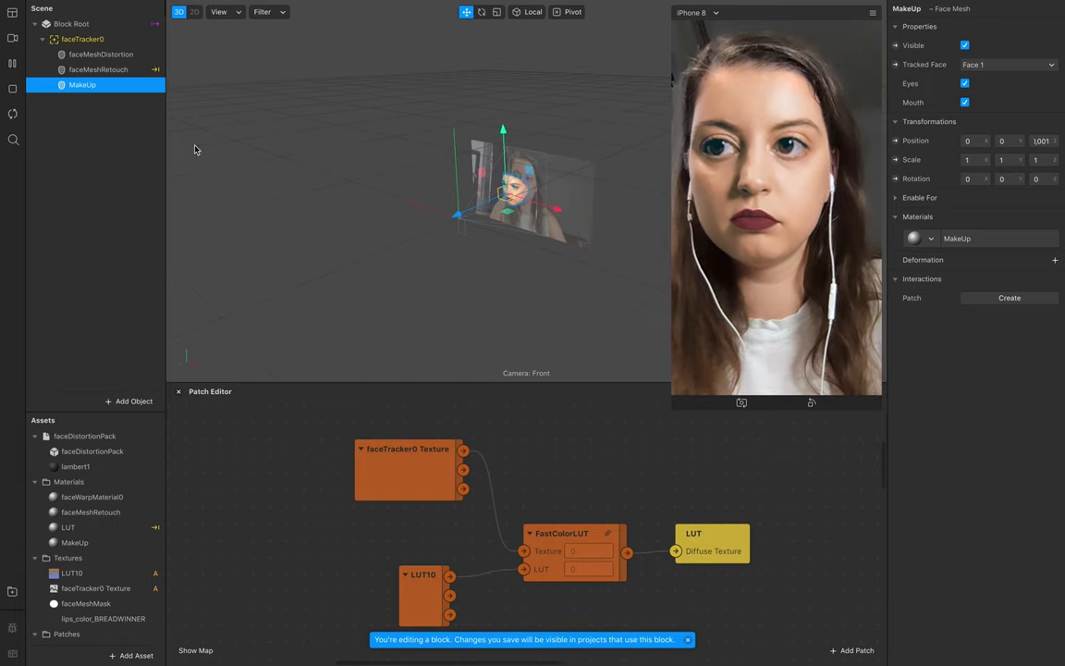
Select the MakeUp material and drop its opacity to 61 and brightness to 52.
click(89, 548)
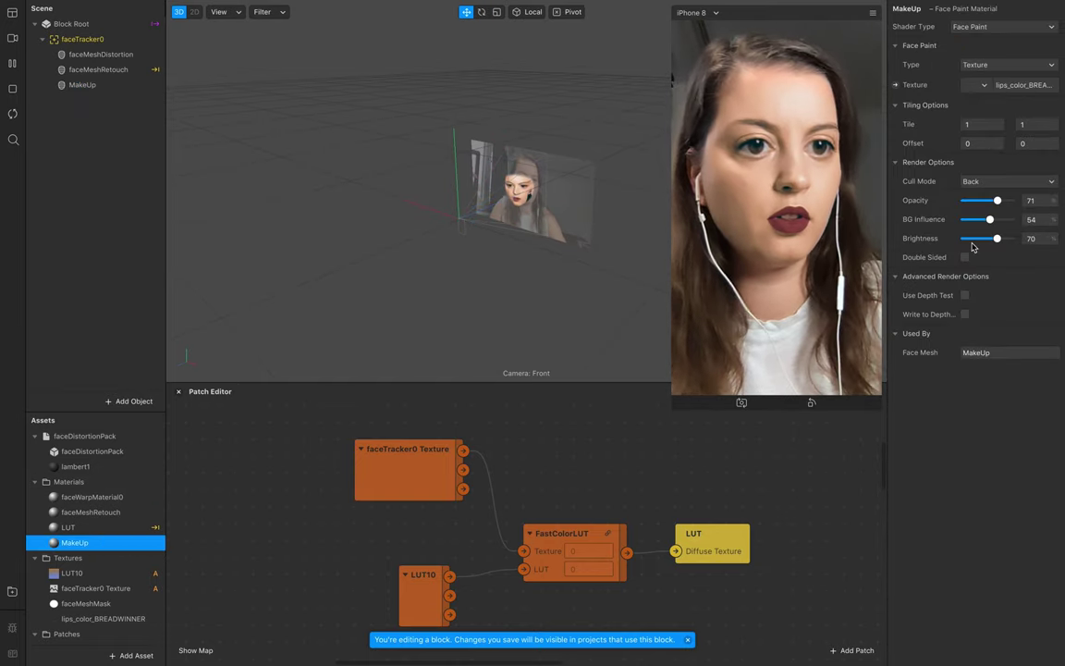
mouse_move(994, 200)
mouse_down()
mouse_move(963, 201)
mouse_move(994, 203)
mouse_move(978, 223)
mouse_move(989, 240)
mouse_up()
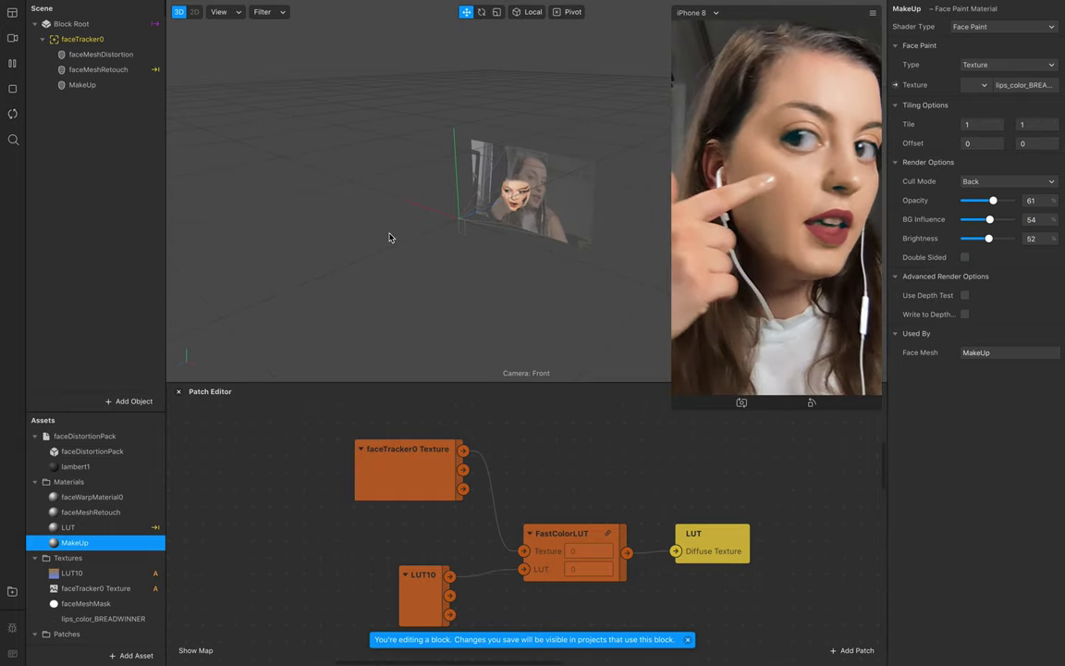
Set Skin Smoothing to 64 in faceMeshRetouch's Retouching material.
click(118, 71)
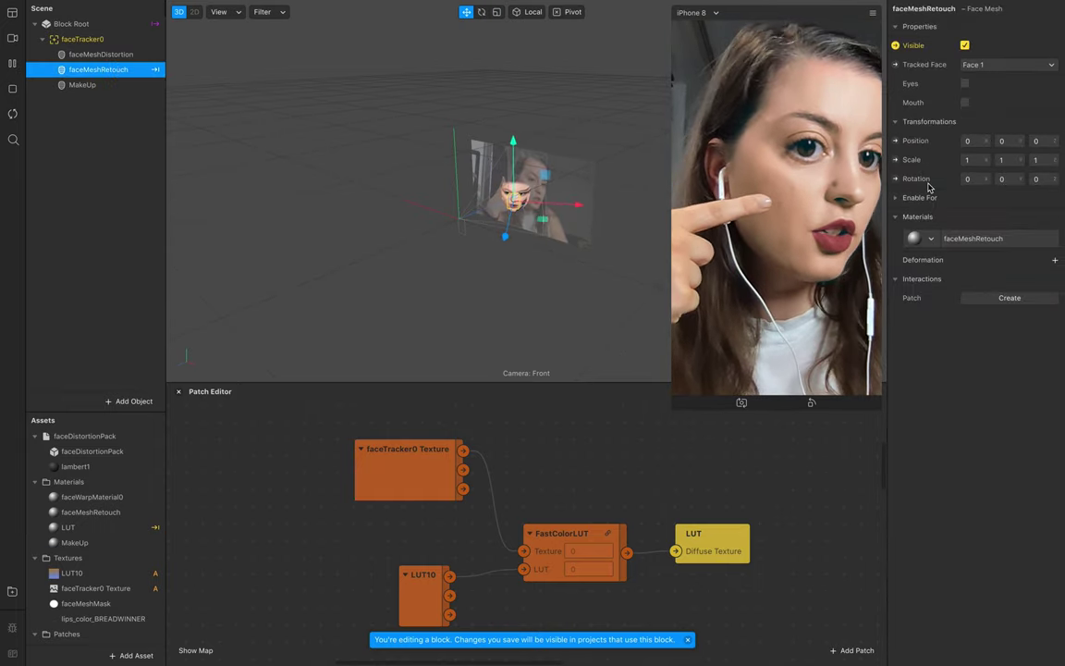
click(972, 237)
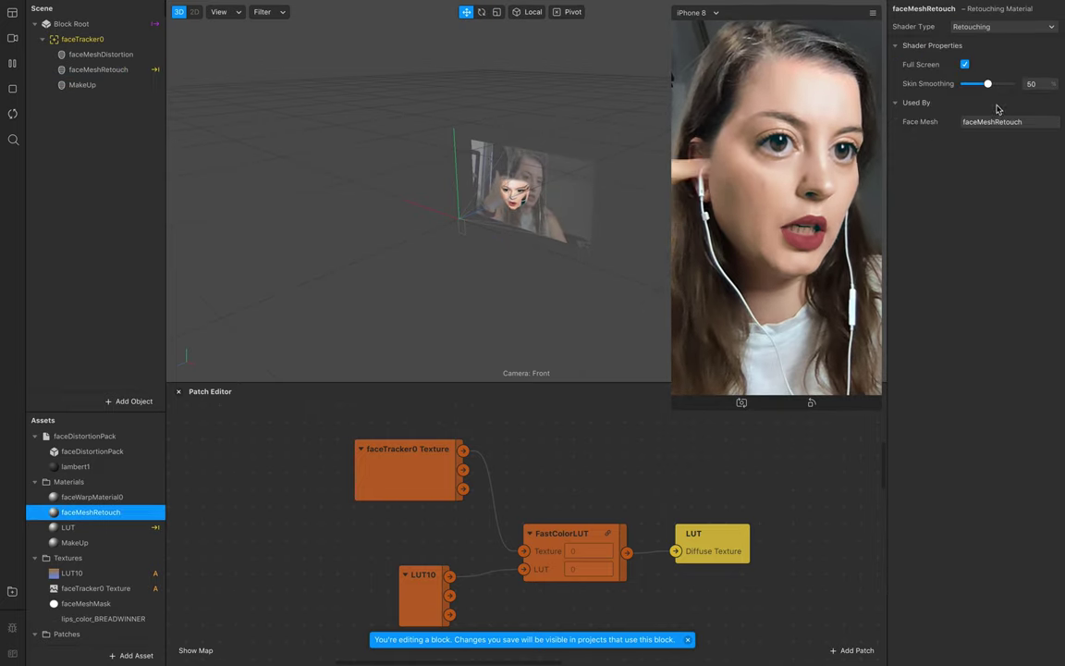
drag(987, 83, 1033, 83)
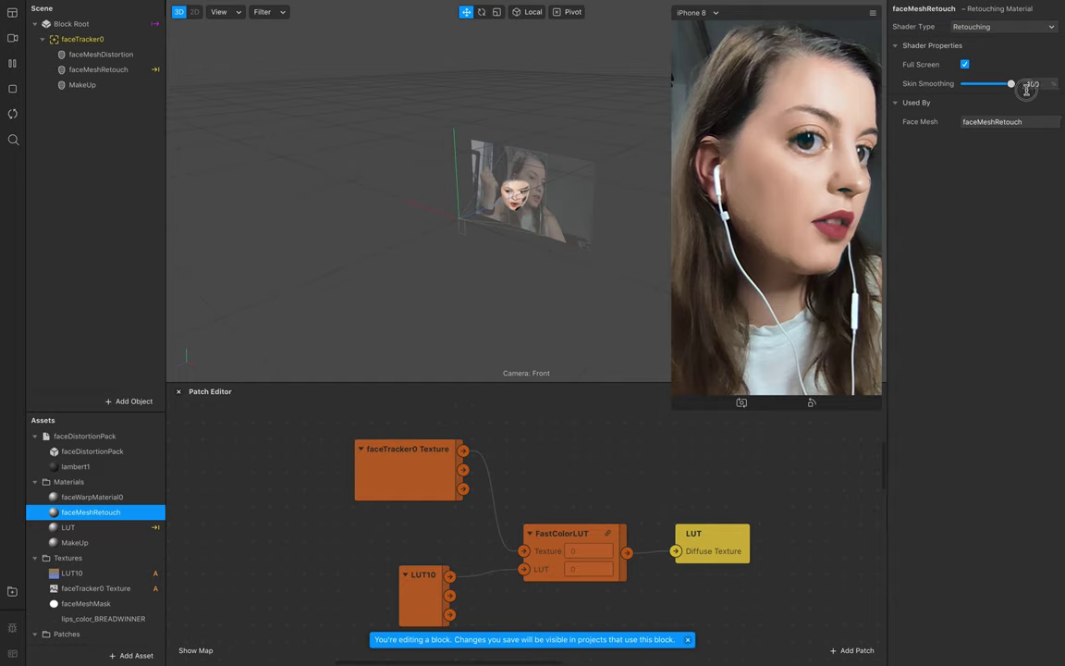
mouse_move(1020, 97)
mouse_down()
mouse_move(986, 99)
mouse_move(996, 98)
mouse_up()
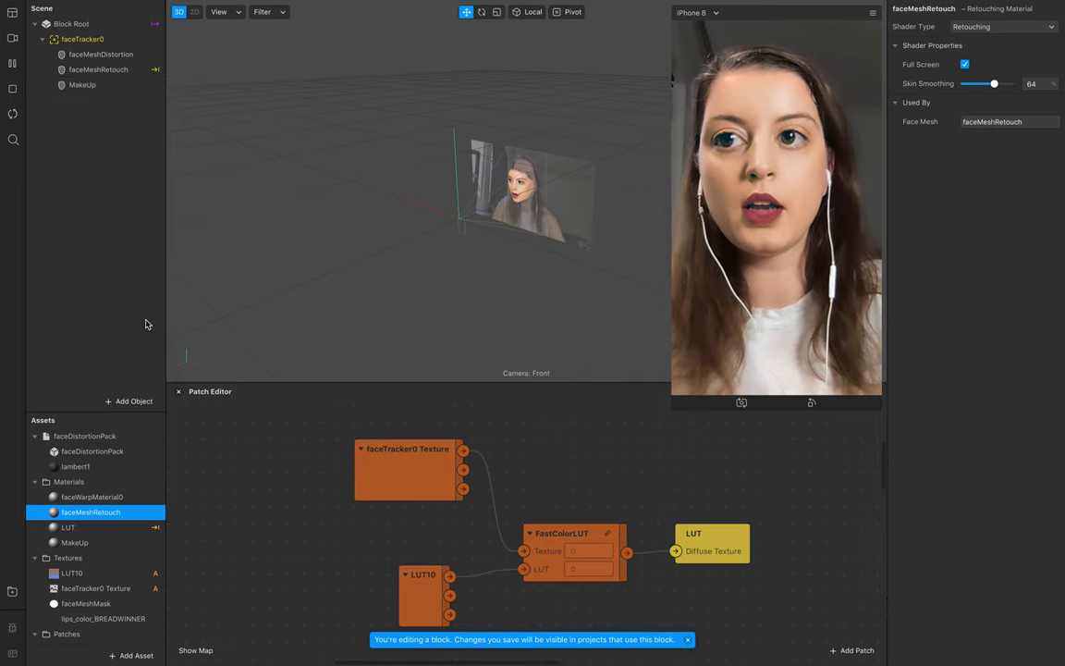
Save the edited block and switch back to the main project window.
click(124, 6)
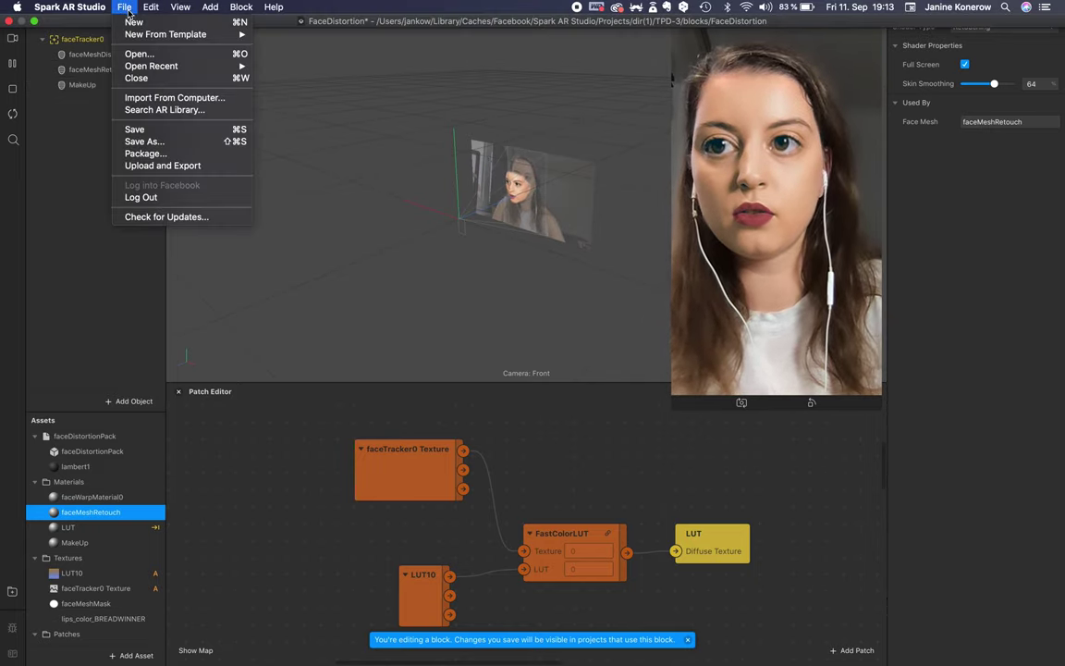
click(139, 135)
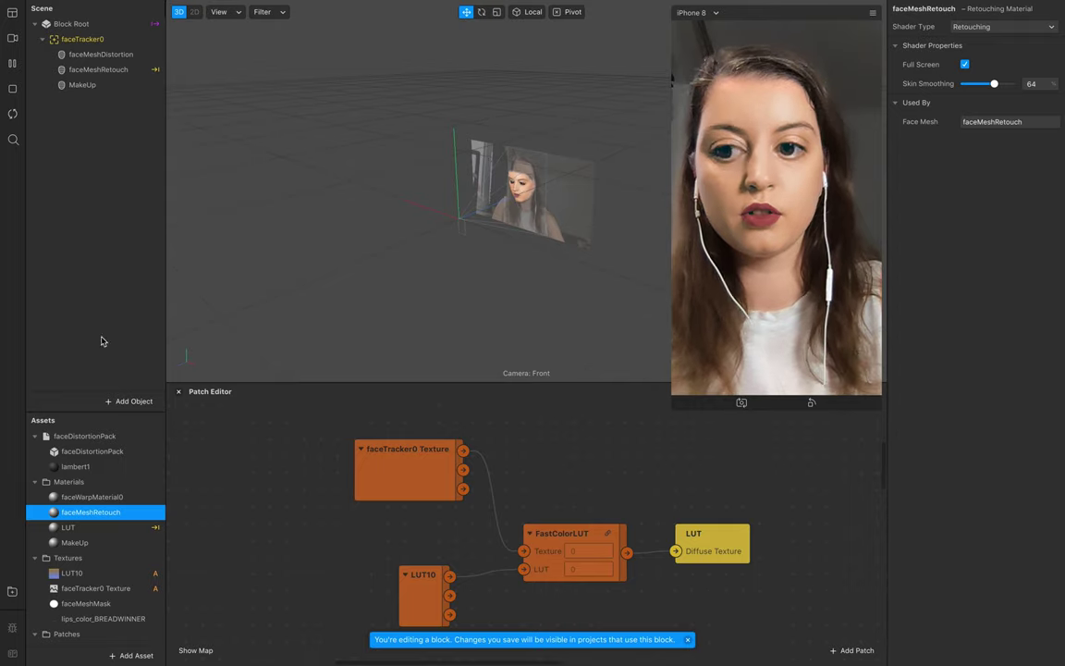
mouse_move(437, 641)
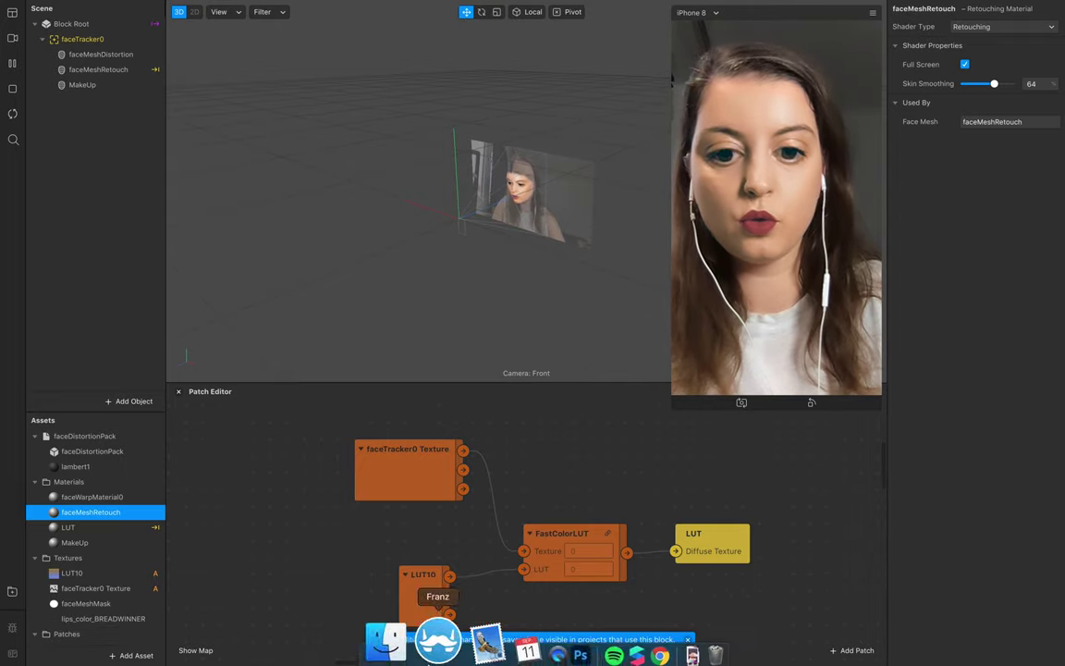
click(578, 645)
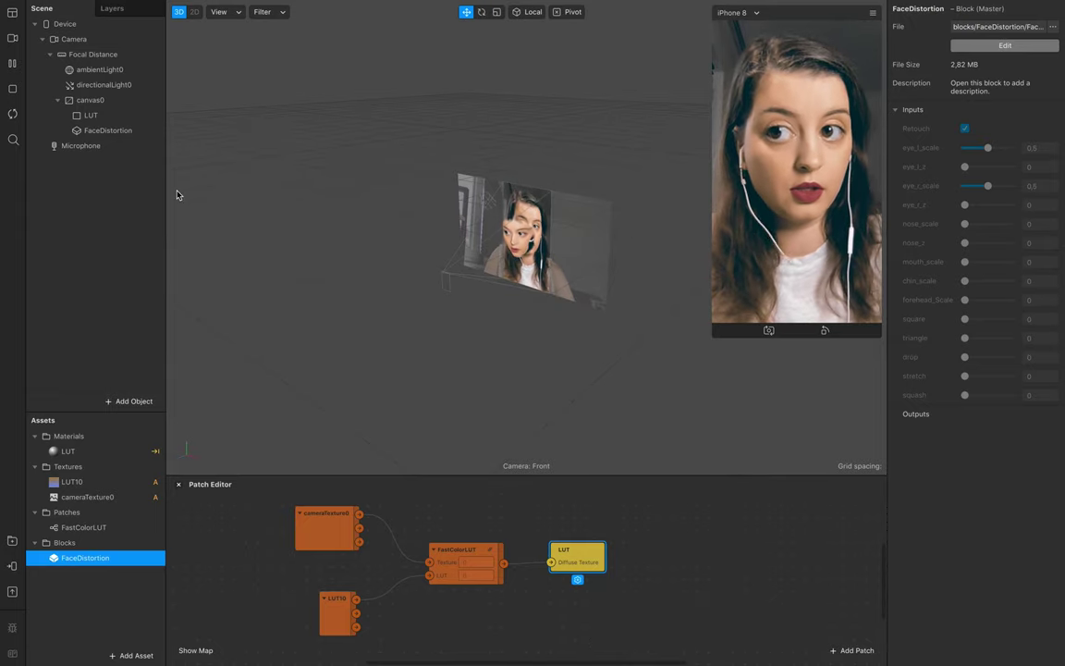
Reset the FaceDistortion instance's mouth_scale to 0 and clear the selection.
click(115, 130)
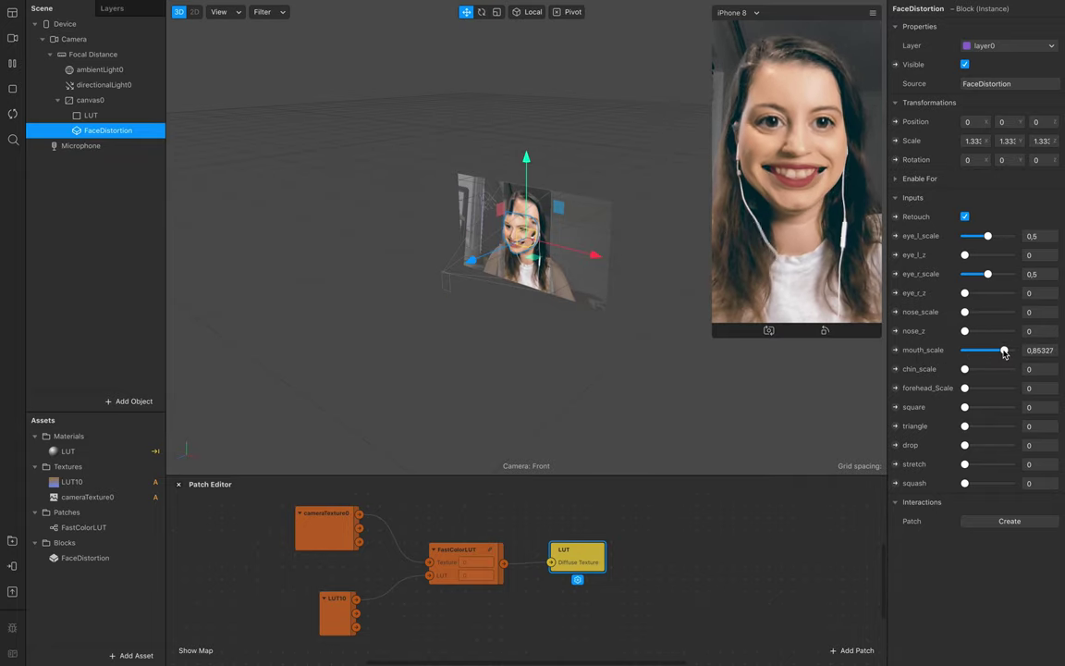
drag(1004, 352, 952, 351)
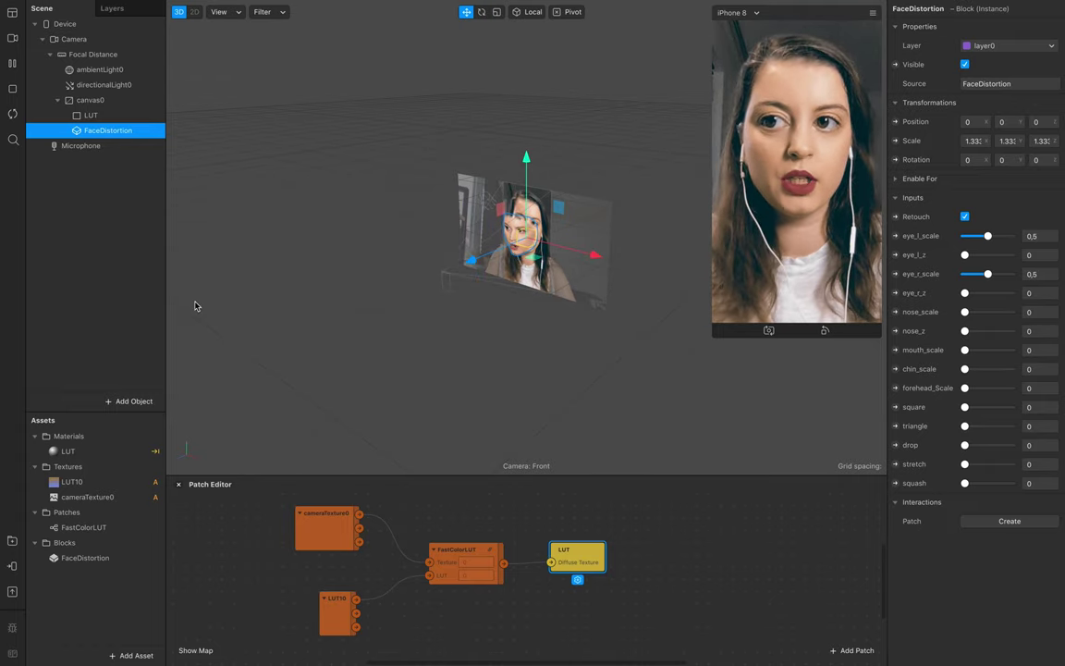
click(116, 280)
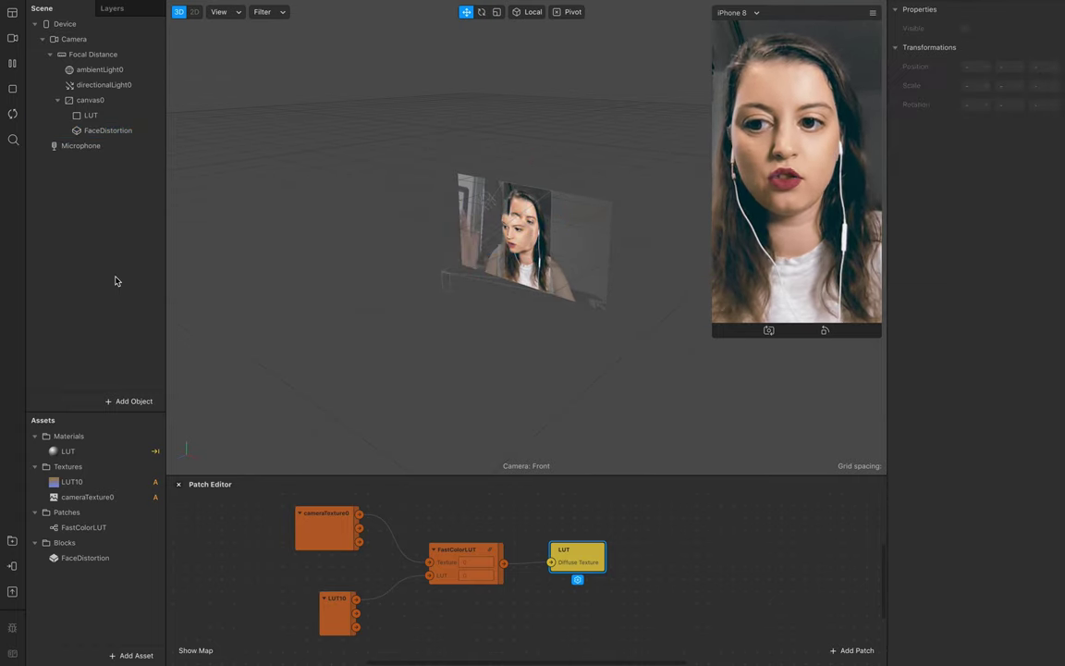
Open the FaceDistortion block asset, resize the preview and dismiss the block-editing notice.
click(85, 559)
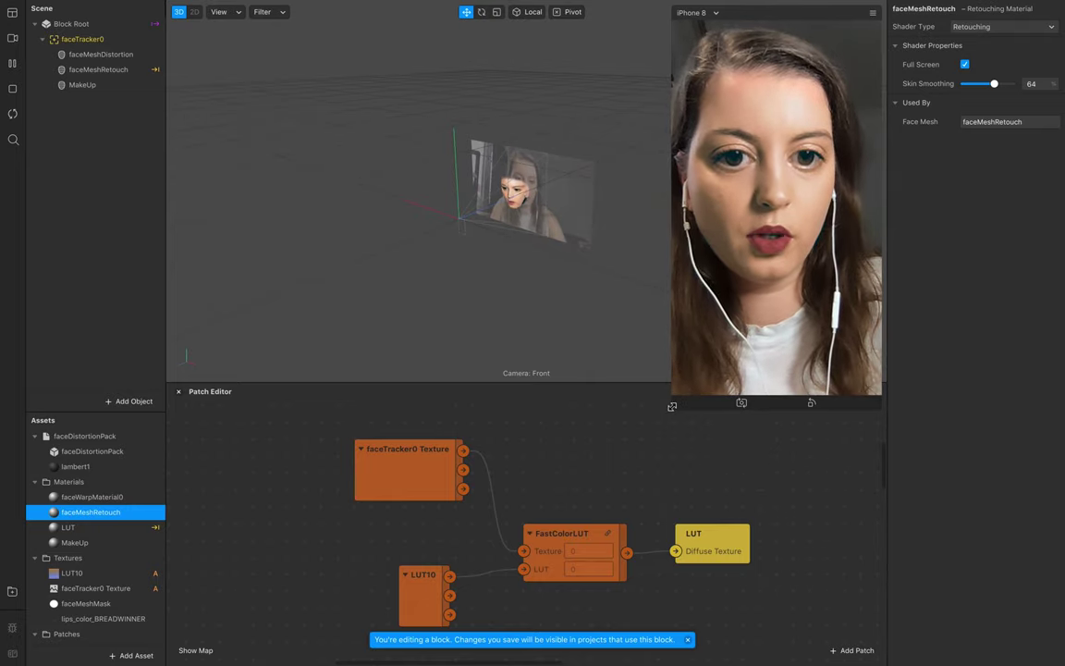
click(724, 344)
drag(724, 344, 708, 361)
scroll(370, 599, down, 5)
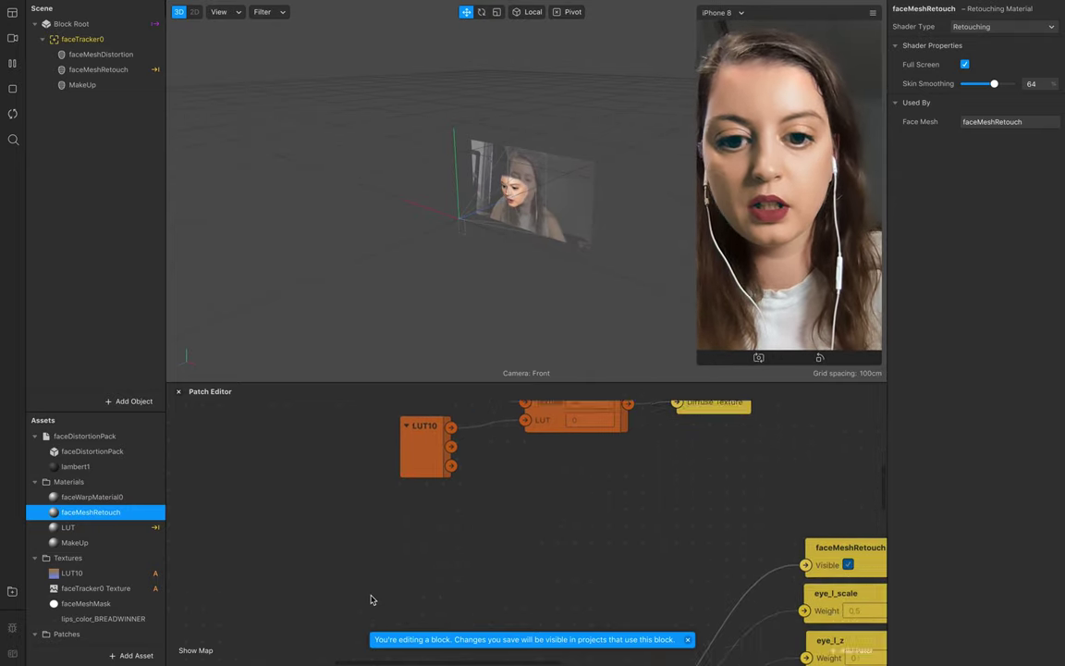
scroll(370, 599, down, 5)
scroll(370, 599, right, 3)
scroll(371, 599, up, 5)
scroll(370, 599, up, 3)
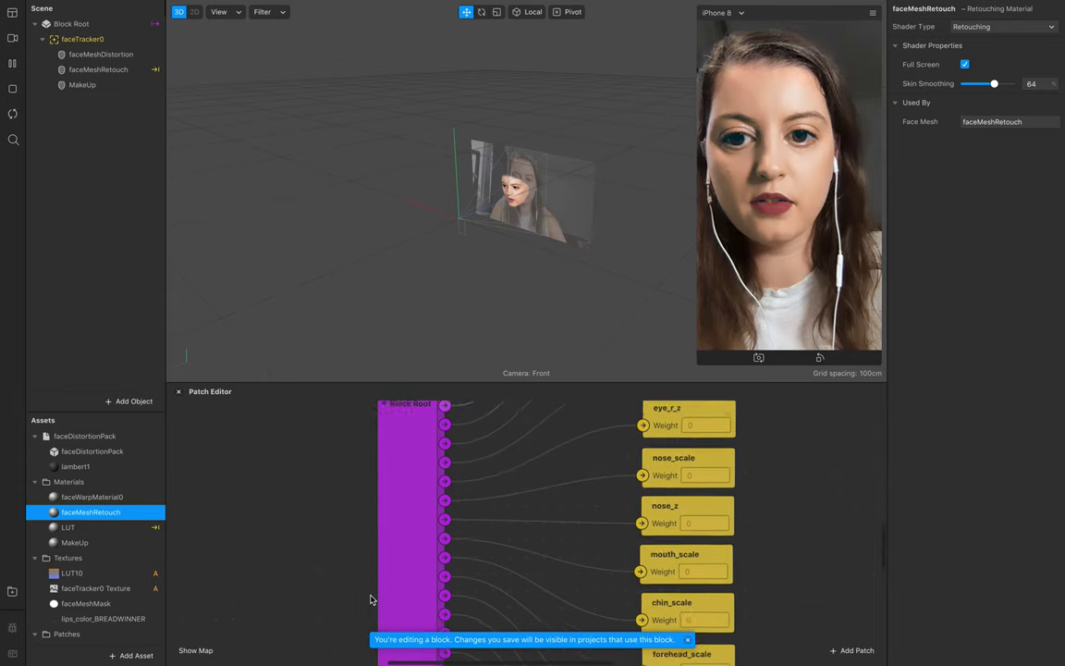
scroll(371, 599, up, 2)
click(687, 640)
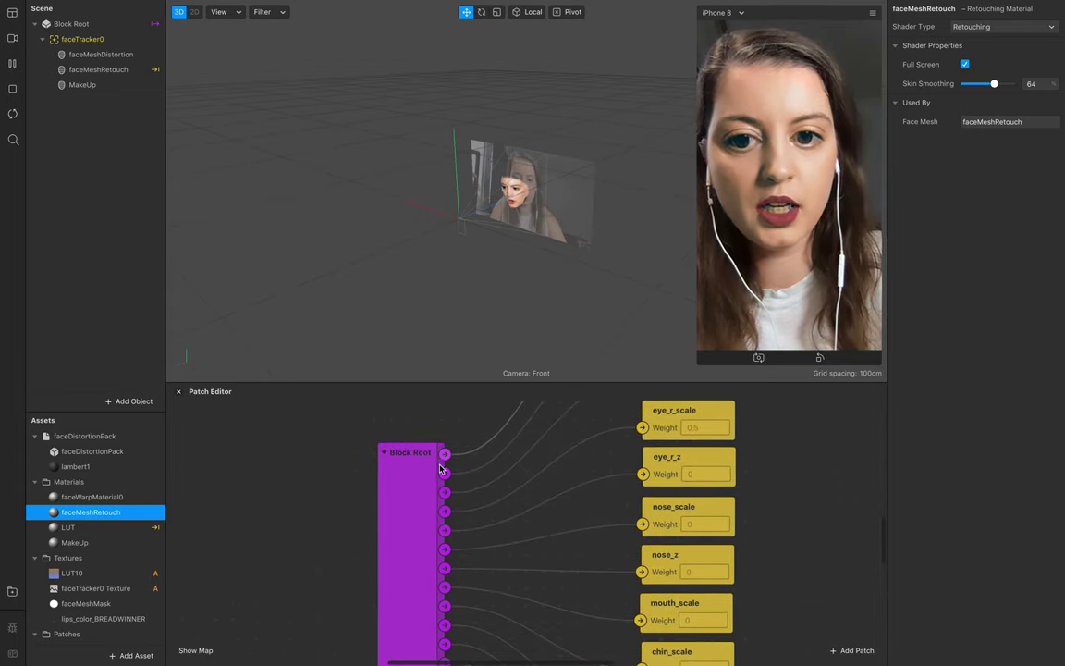
scroll(440, 467, right, 2)
scroll(400, 511, up, 5)
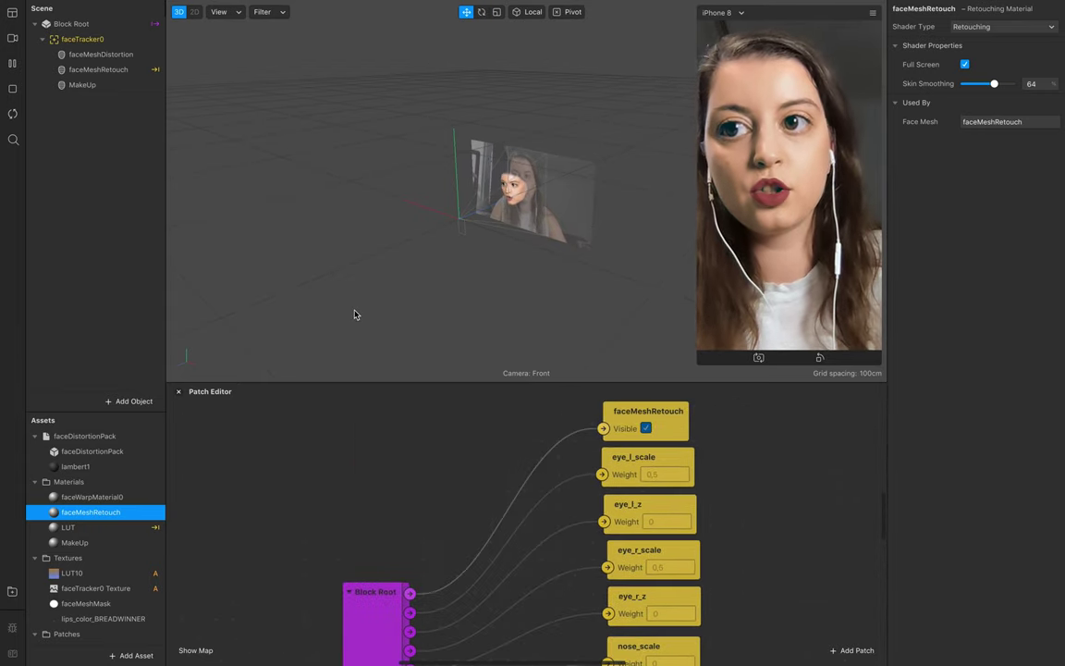
Add faceDistortionPack as the MakeUp face mesh's deformation morph.
click(129, 57)
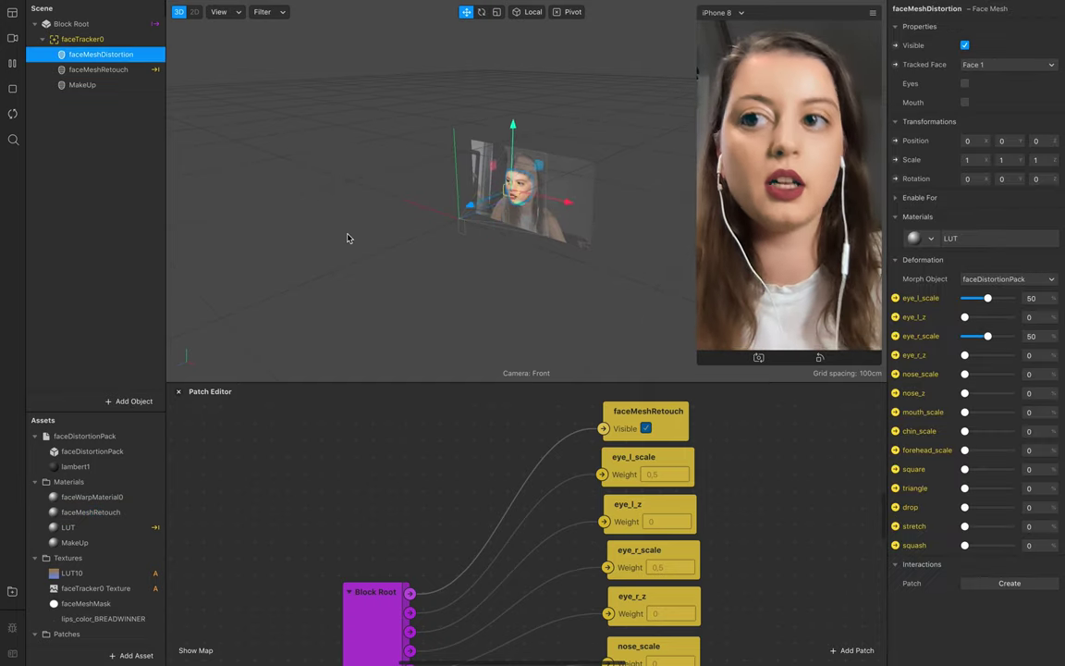
click(88, 84)
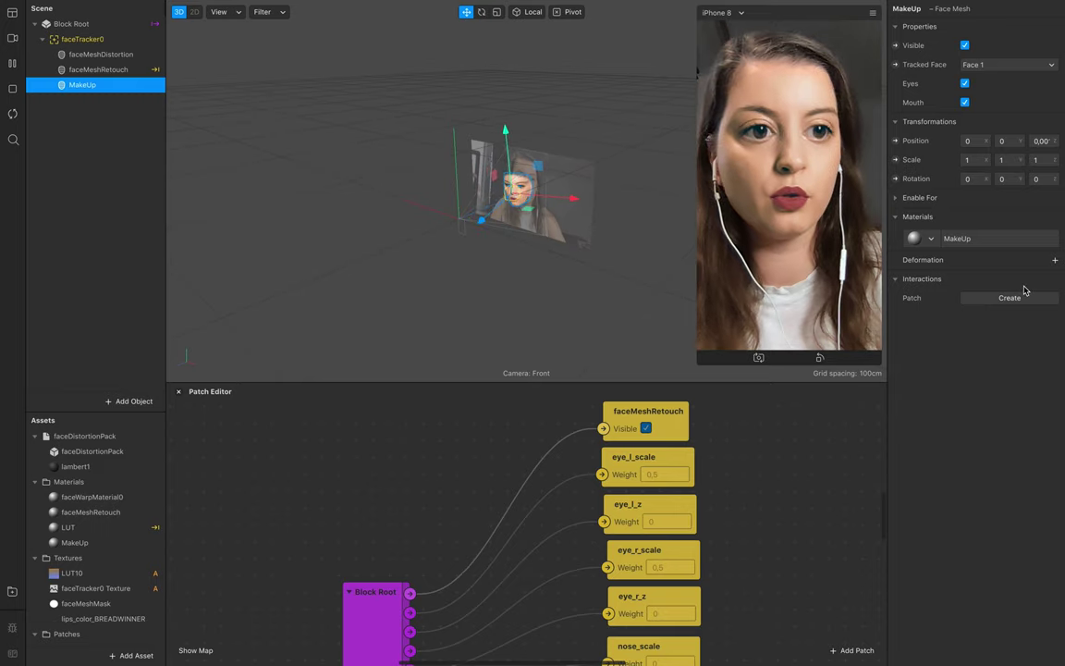
click(1054, 260)
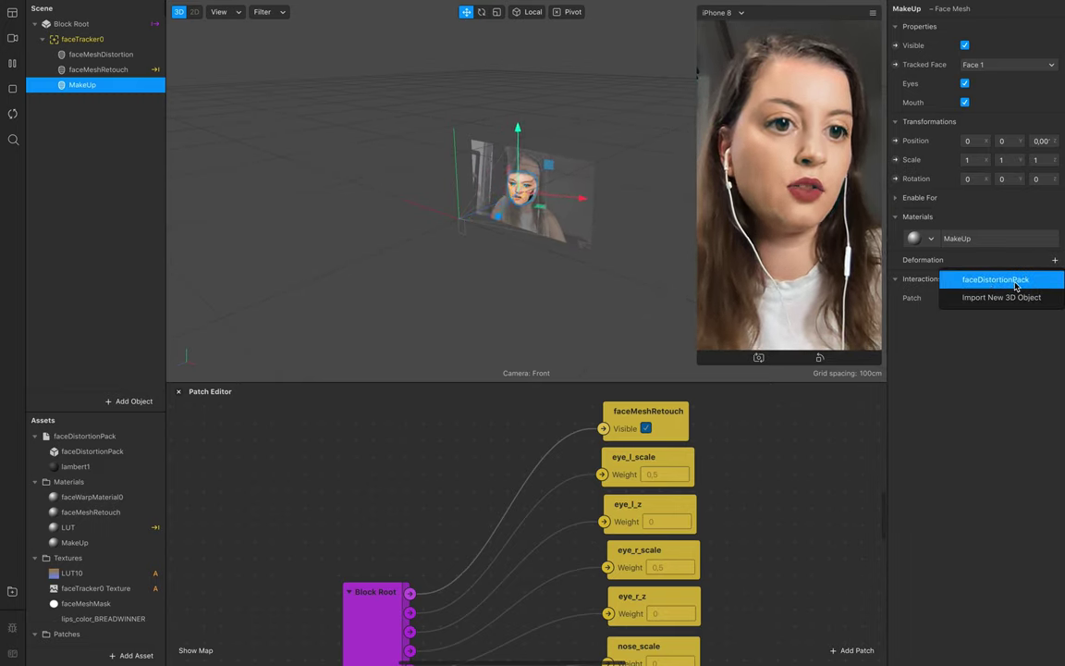
click(1014, 287)
click(1010, 298)
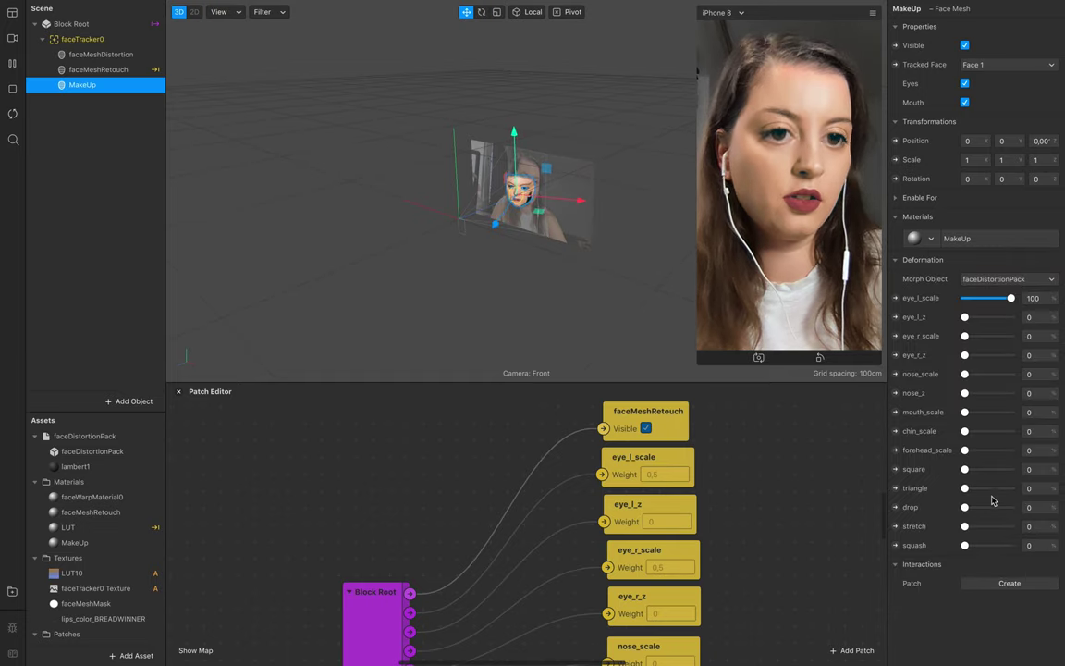
Enlarge the Patch Editor and zoom out so the whole graph shows.
scroll(853, 538, down, 2)
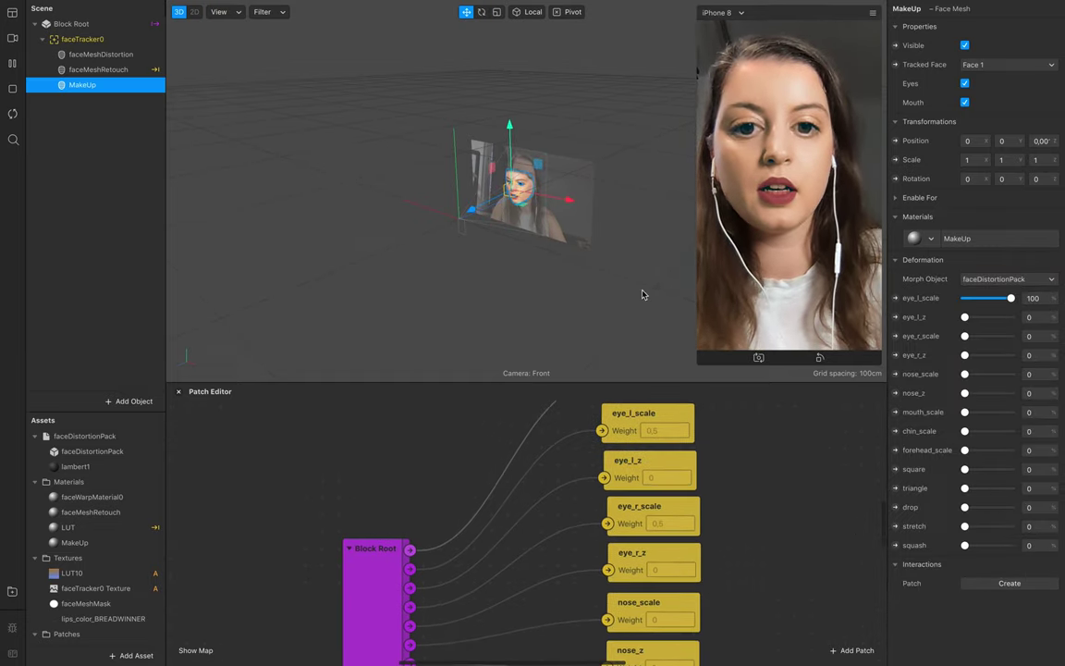
drag(611, 380, 638, 183)
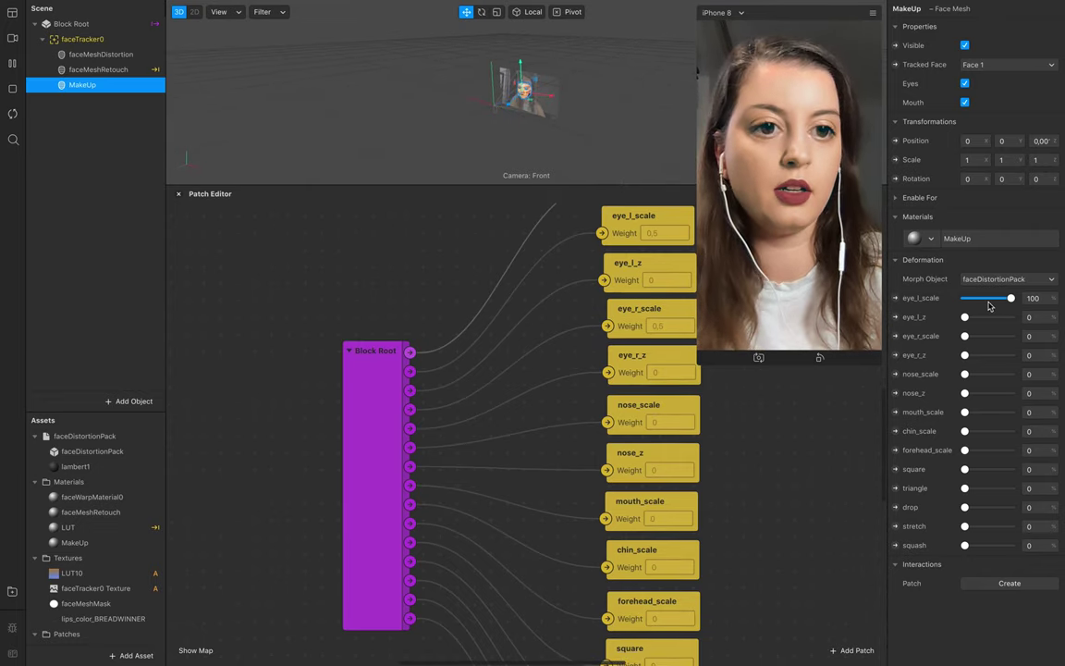
scroll(650, 479, down, 3)
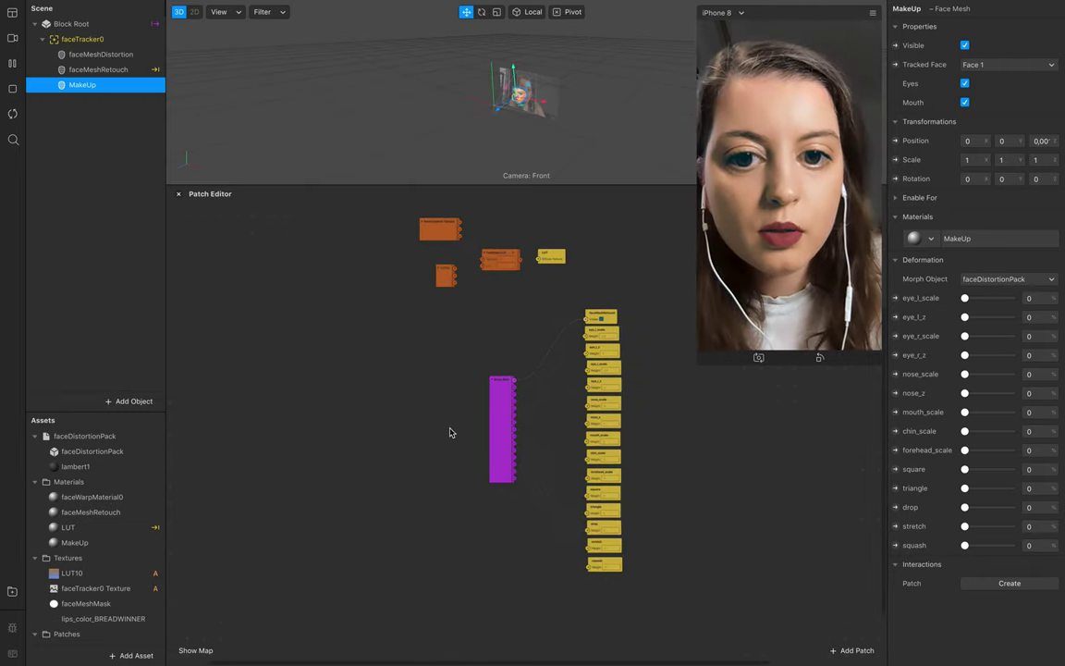
scroll(696, 466, right, 3)
scroll(696, 466, down, 2)
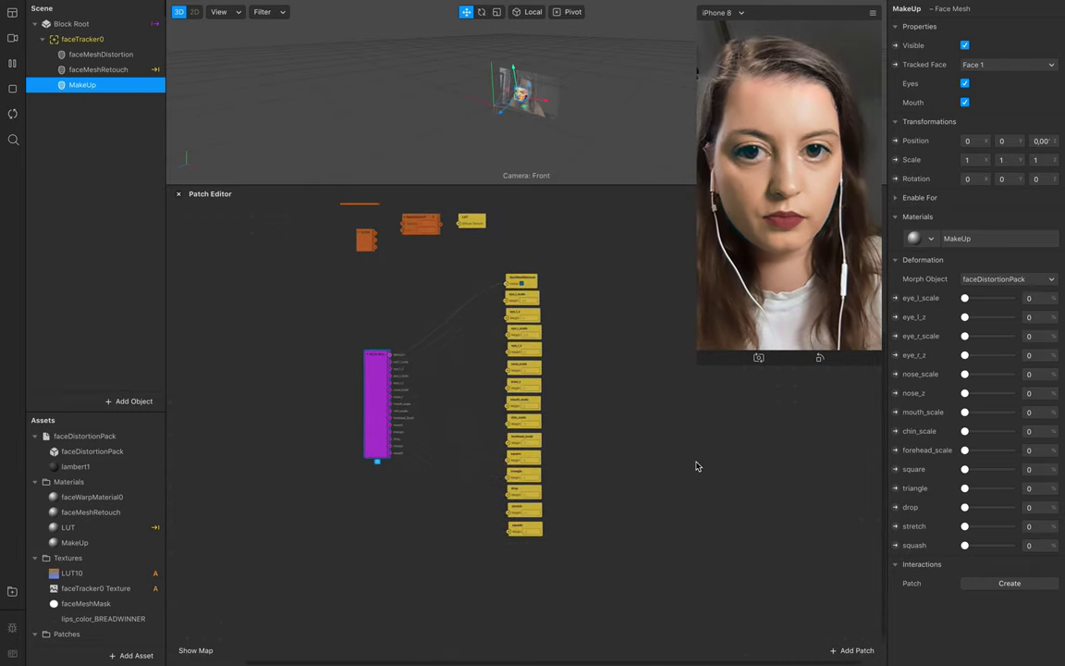
Check faceMeshDistortion's eye_r_scale weight, then reselect the MakeUp mesh.
click(118, 59)
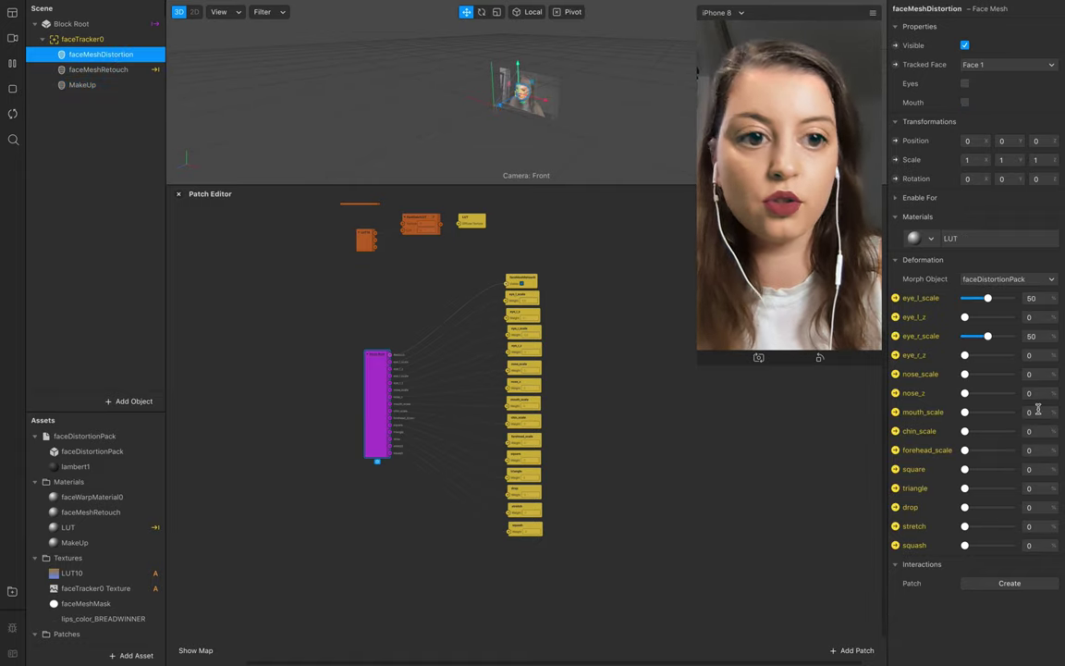
mouse_move(987, 336)
mouse_down()
mouse_move(947, 339)
mouse_move(989, 354)
mouse_up()
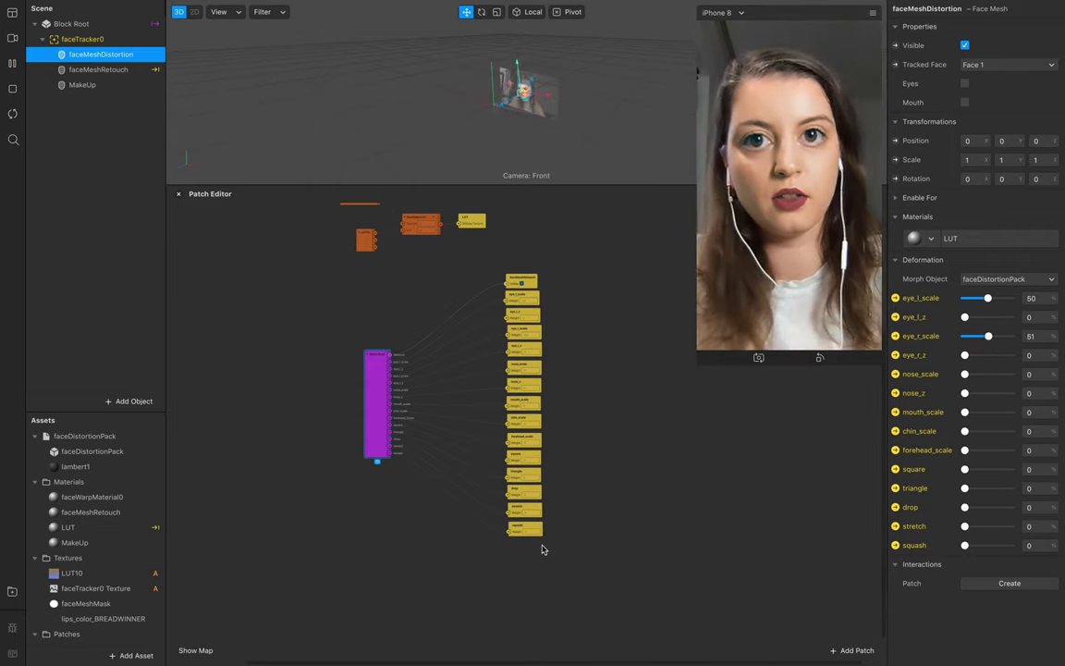
click(89, 86)
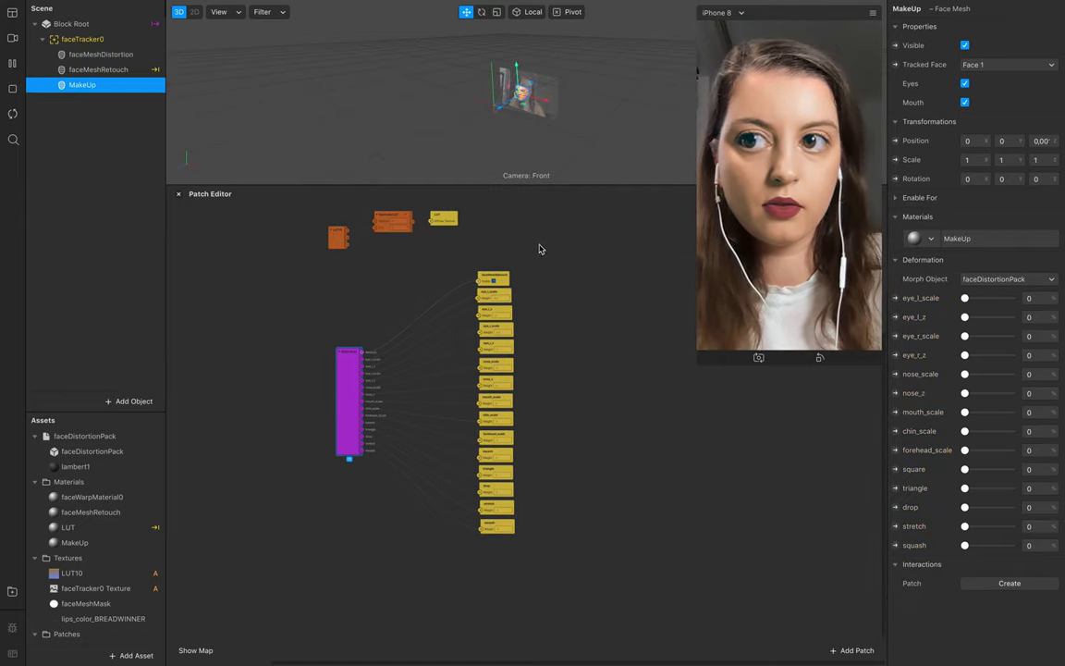
Create patches for MakeUp's blendshape weights and spread the new nodes out.
click(894, 299)
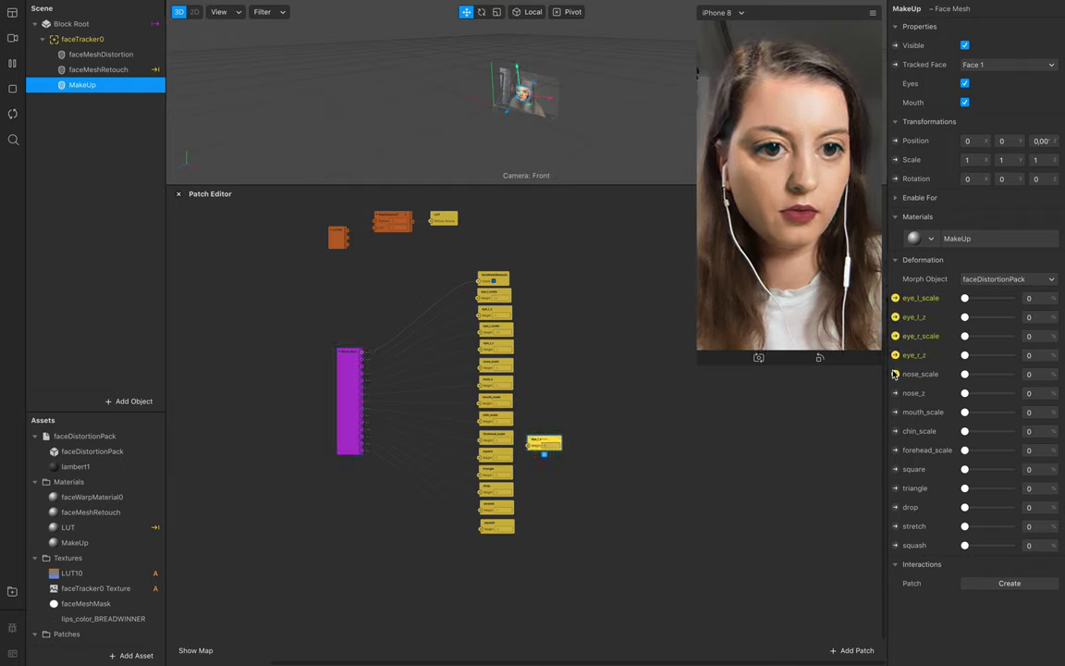
click(895, 450)
click(895, 469)
click(894, 488)
click(895, 506)
click(894, 546)
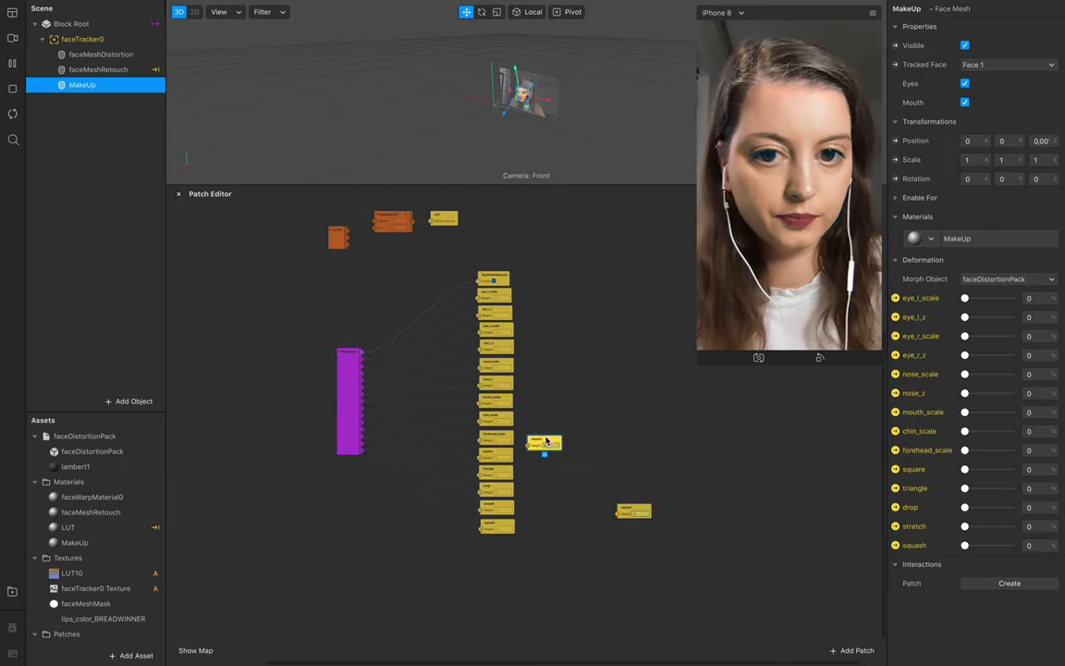
drag(549, 437, 540, 431)
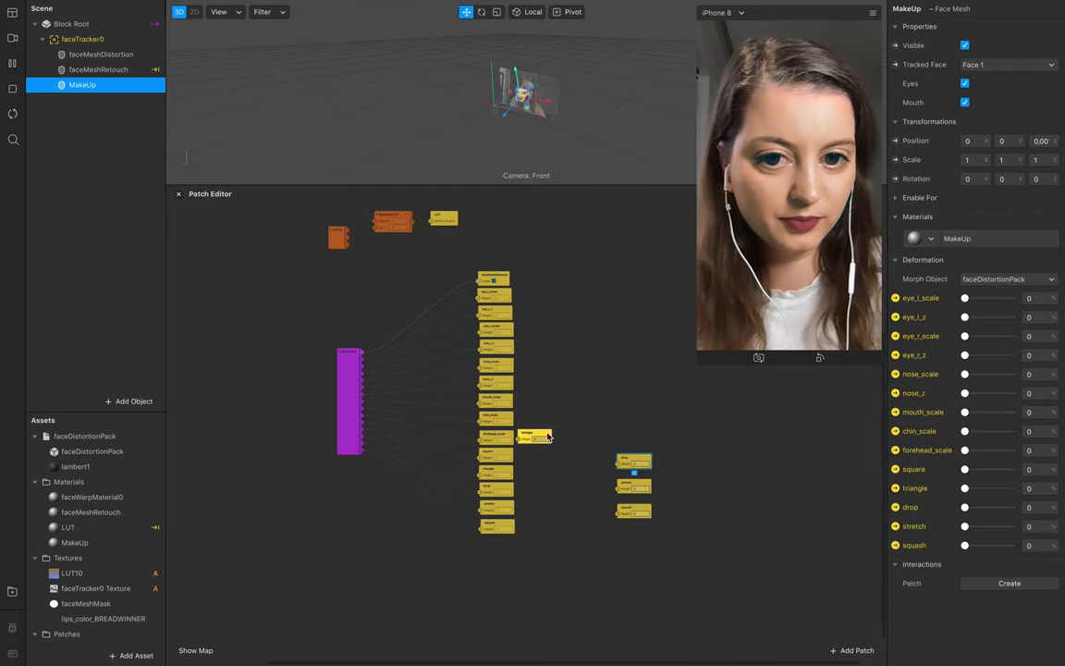
mouse_move(634, 487)
mouse_down()
mouse_move(623, 380)
mouse_move(629, 242)
mouse_up()
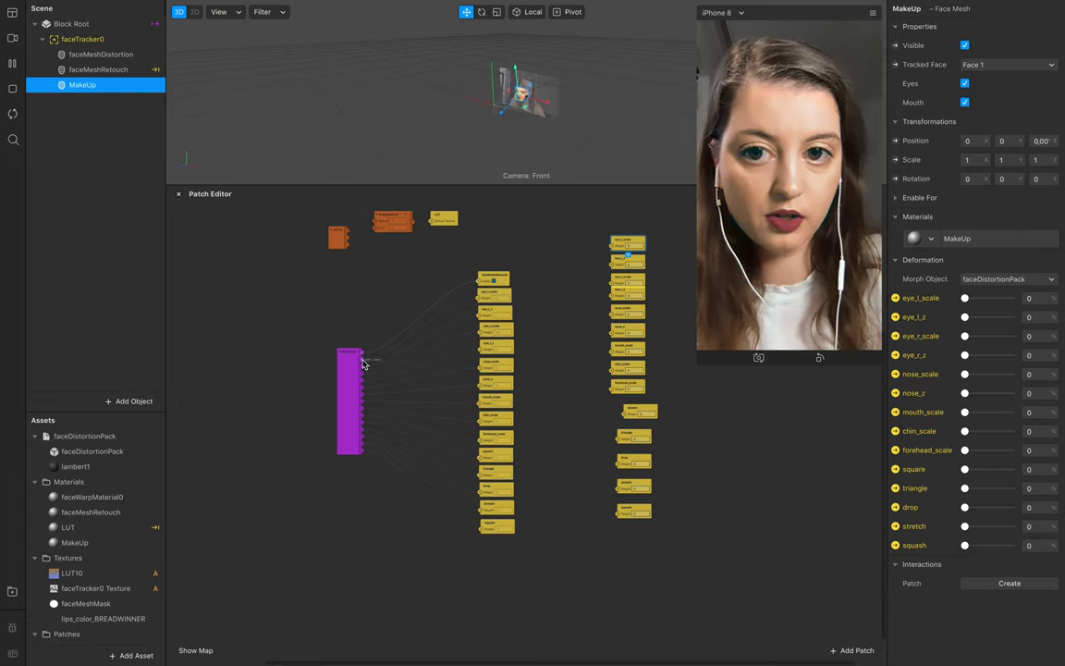
Wire Block Root outputs into the six MakeUp weight patches, including triangle and squash.
drag(362, 363, 615, 250)
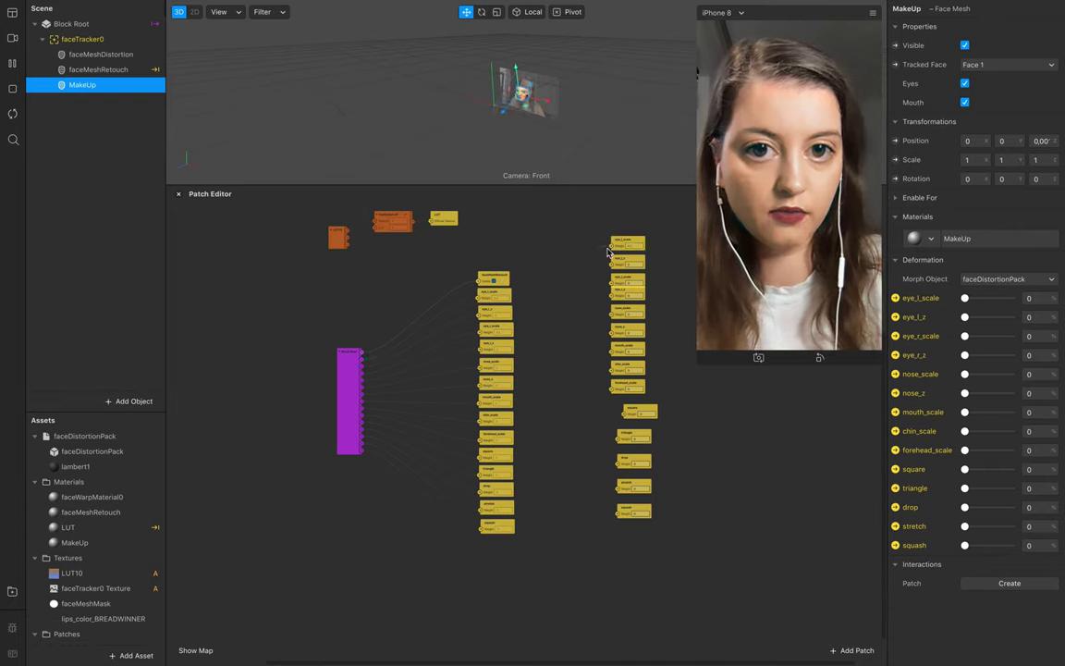
drag(364, 370, 615, 265)
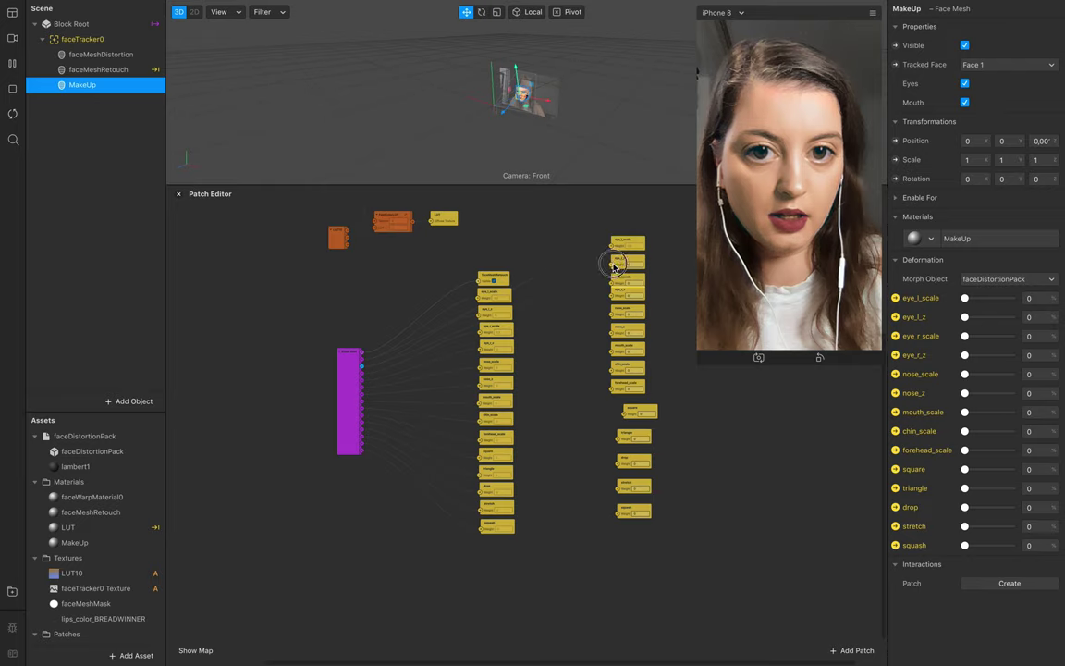
drag(363, 377, 612, 284)
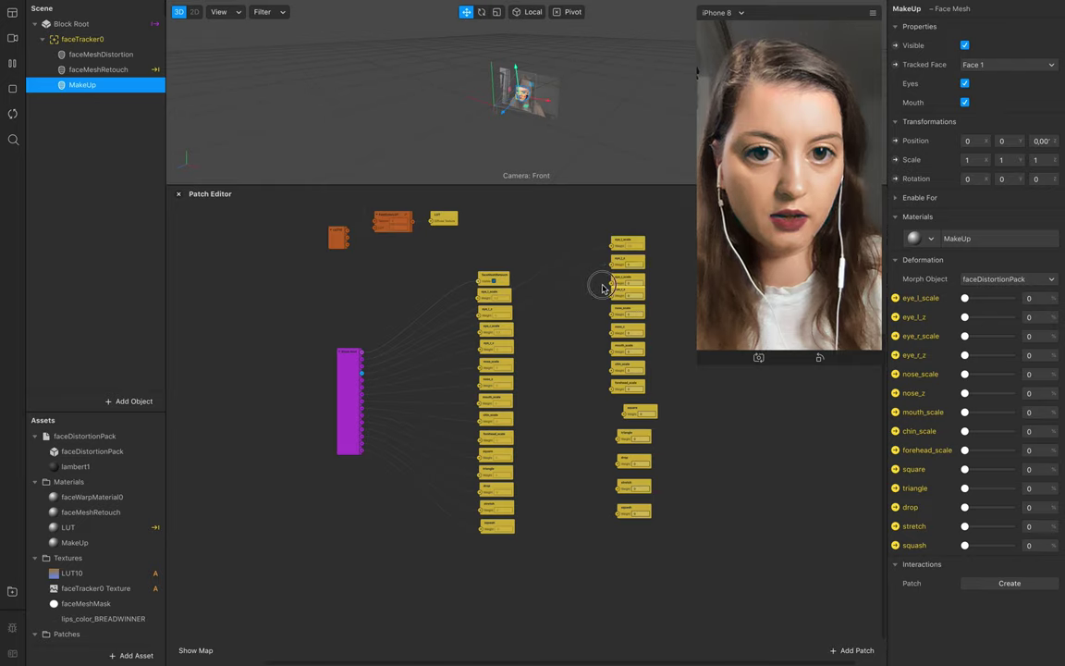
drag(362, 386, 615, 319)
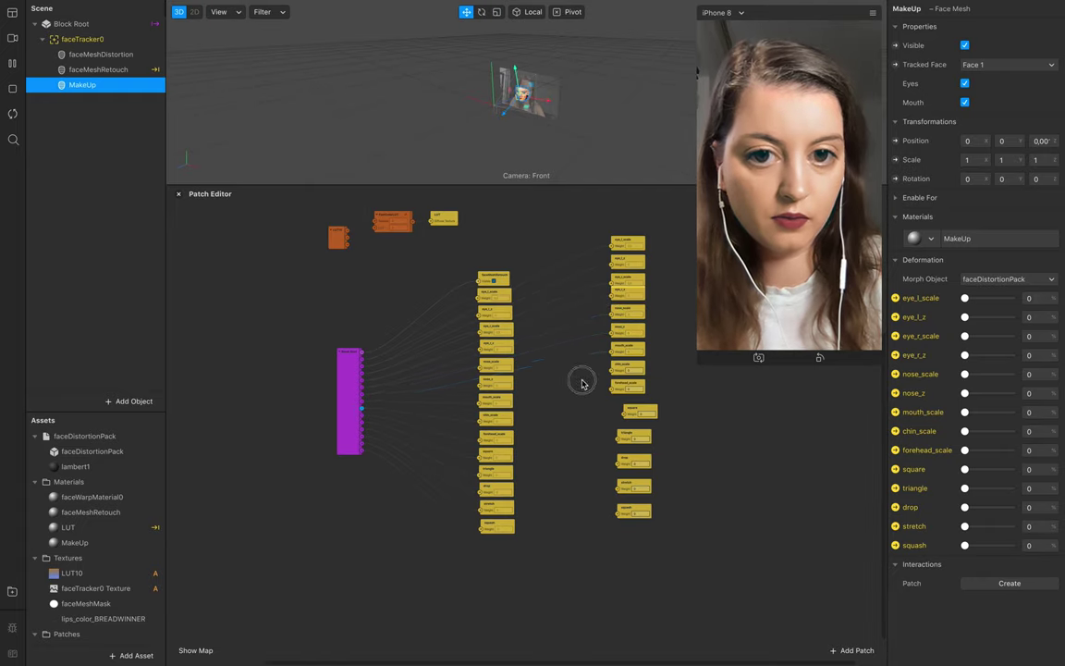
mouse_move(350, 407)
mouse_down()
mouse_move(392, 393)
mouse_move(627, 431)
mouse_up()
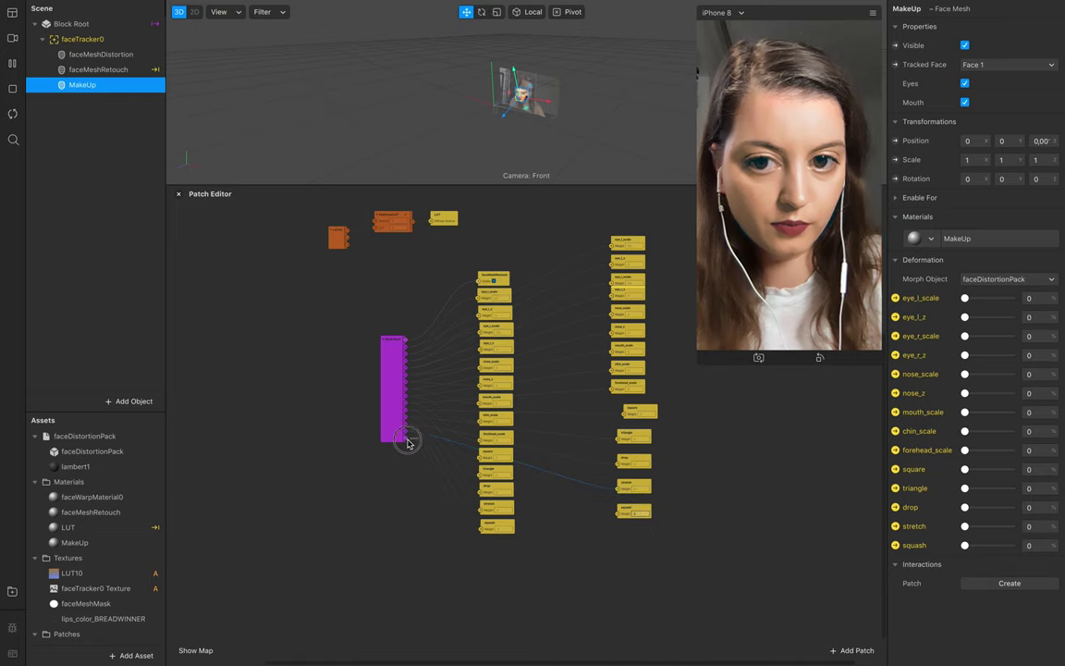
drag(404, 440, 618, 510)
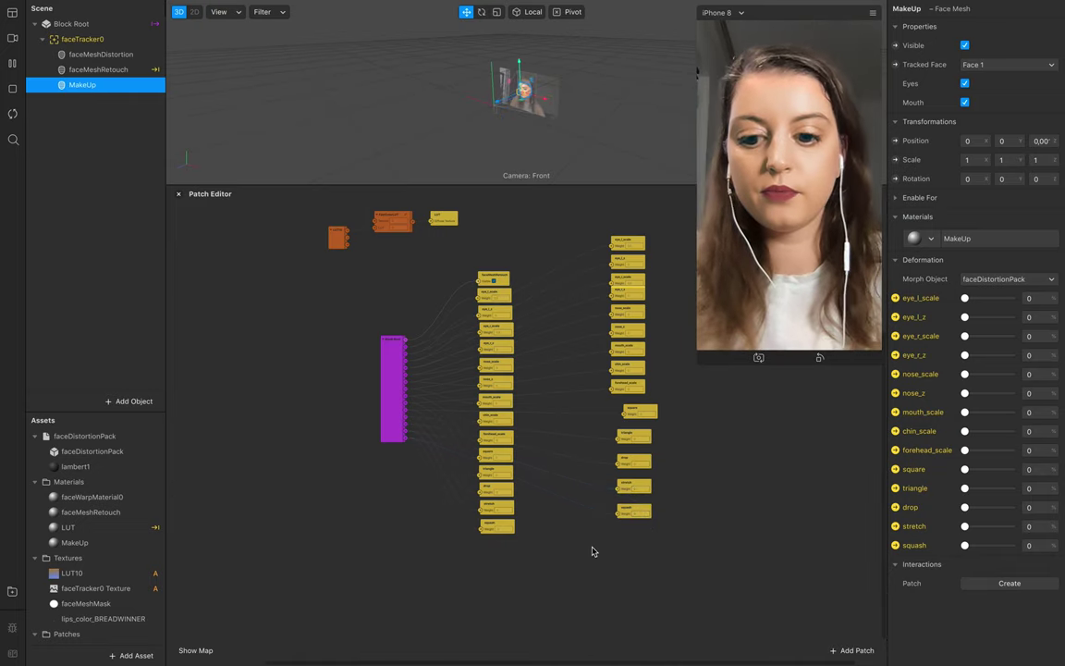
Save the block, then try FaceDistortion's mouth_scale slider with the lipstick applied.
click(124, 6)
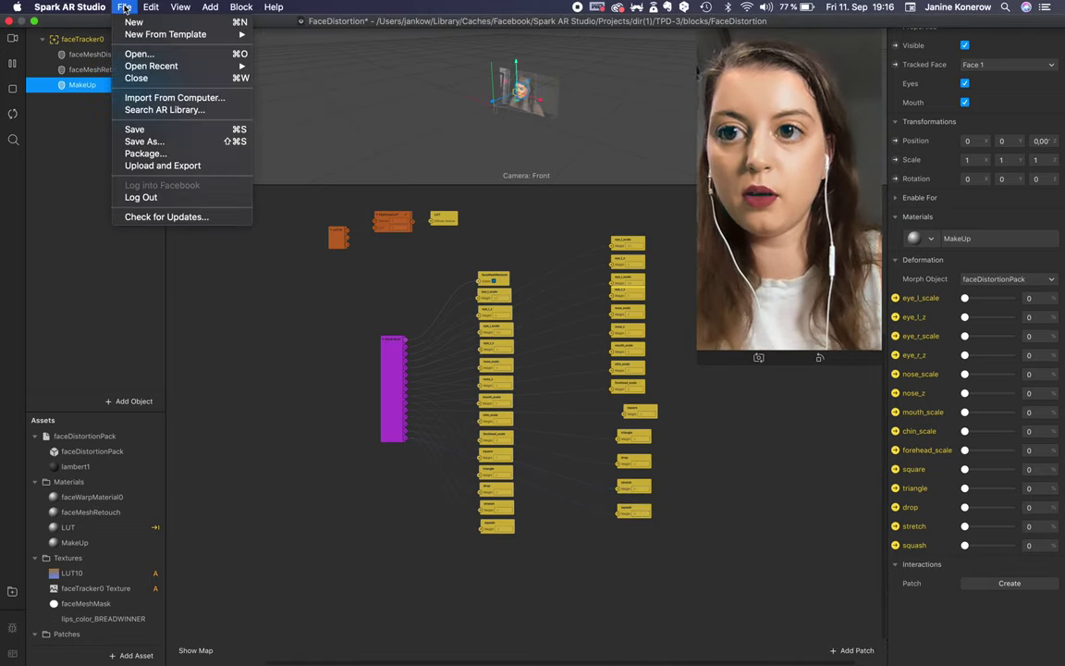
click(138, 129)
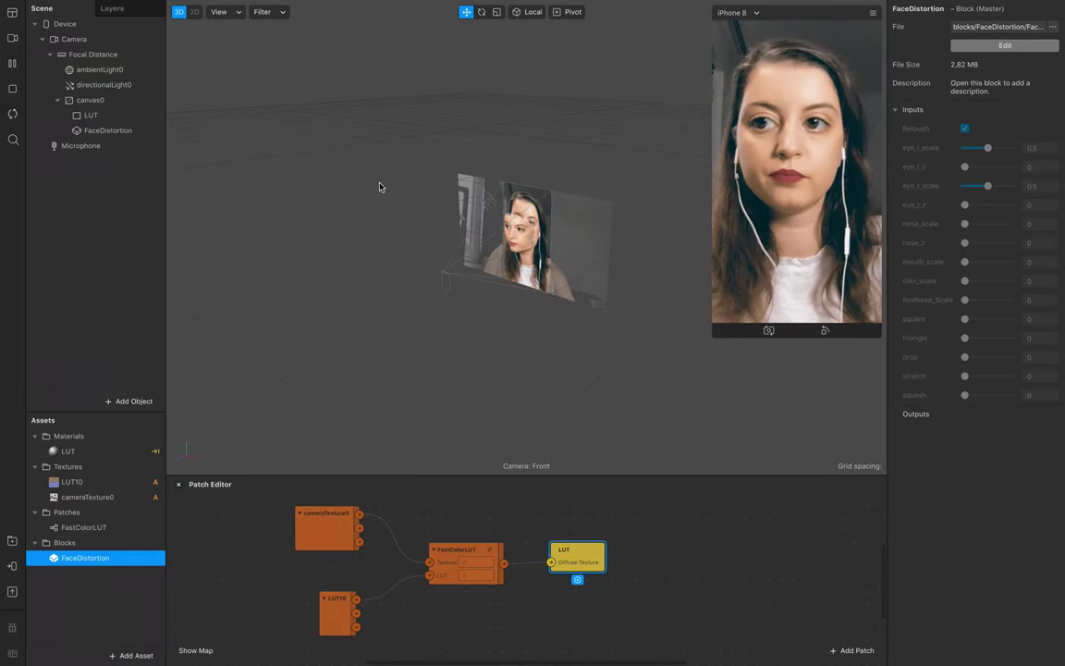
click(109, 132)
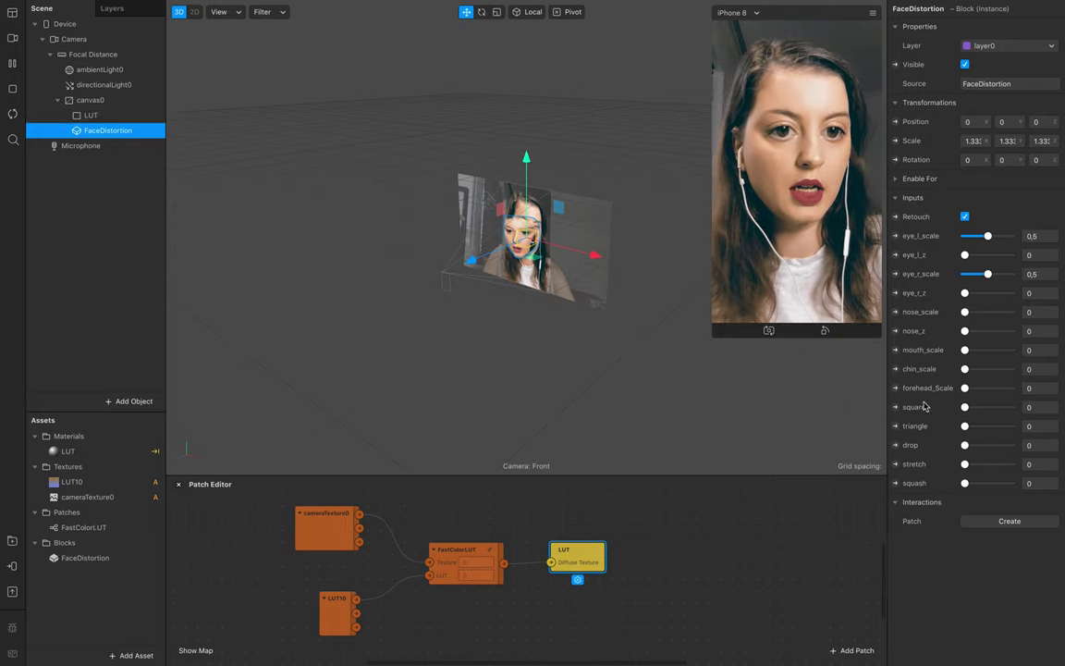
mouse_move(965, 350)
mouse_down()
mouse_move(1001, 351)
mouse_move(963, 352)
mouse_up()
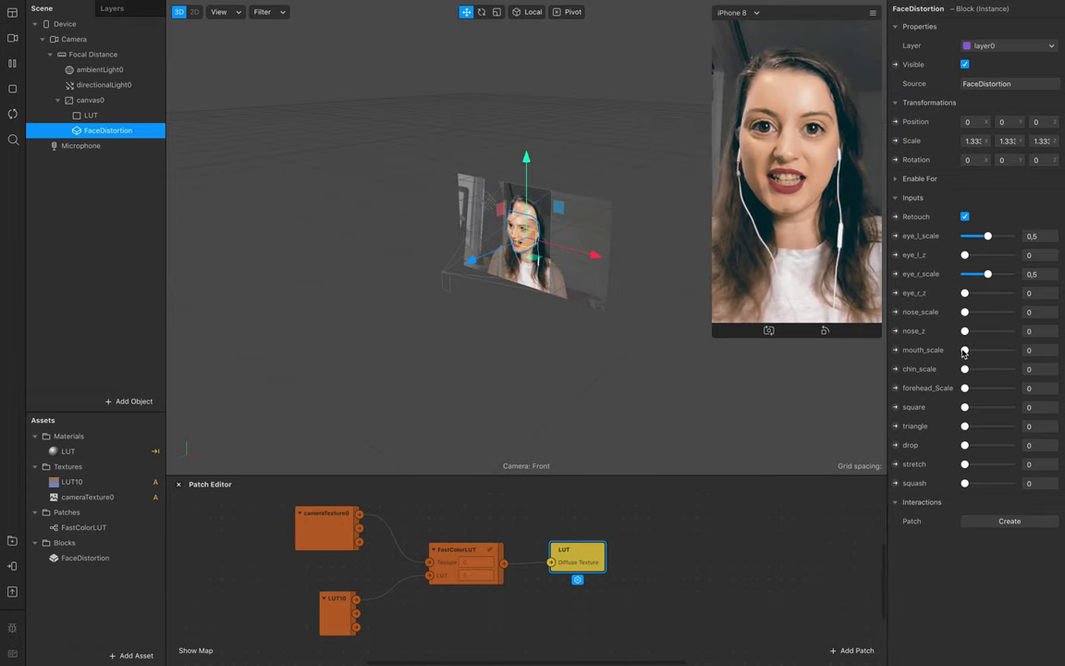